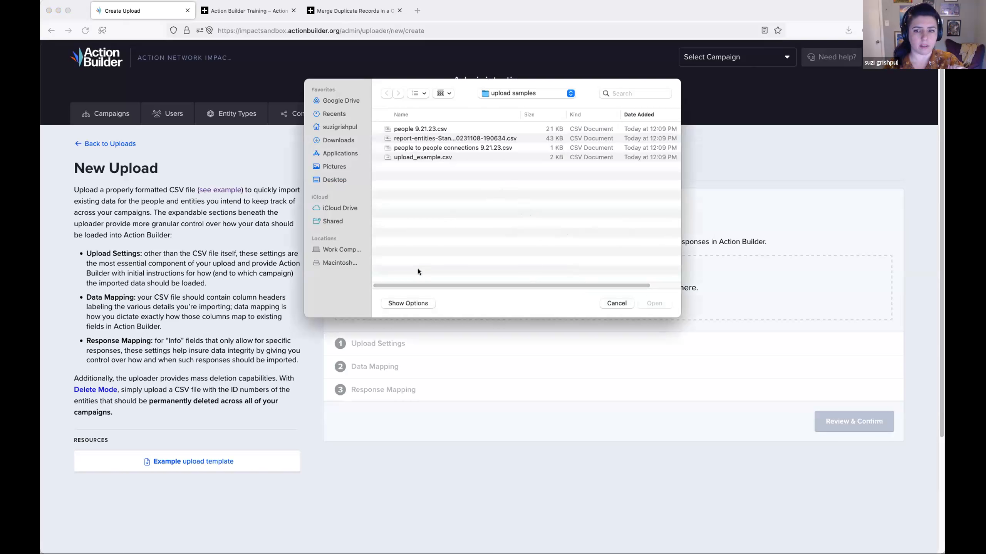
- Close the file chooser without picking a file and download the example upload template
left_click(616, 303)
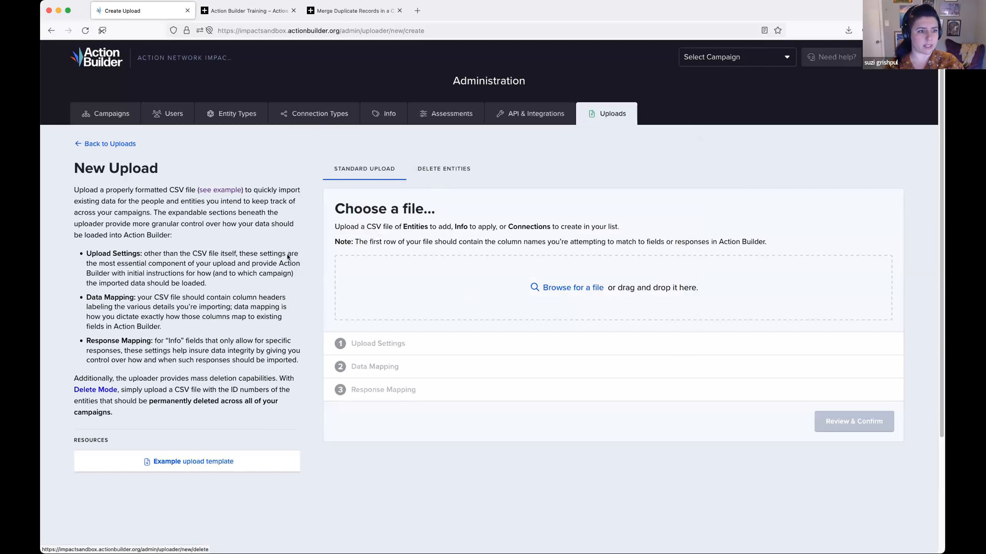
left_click(189, 464)
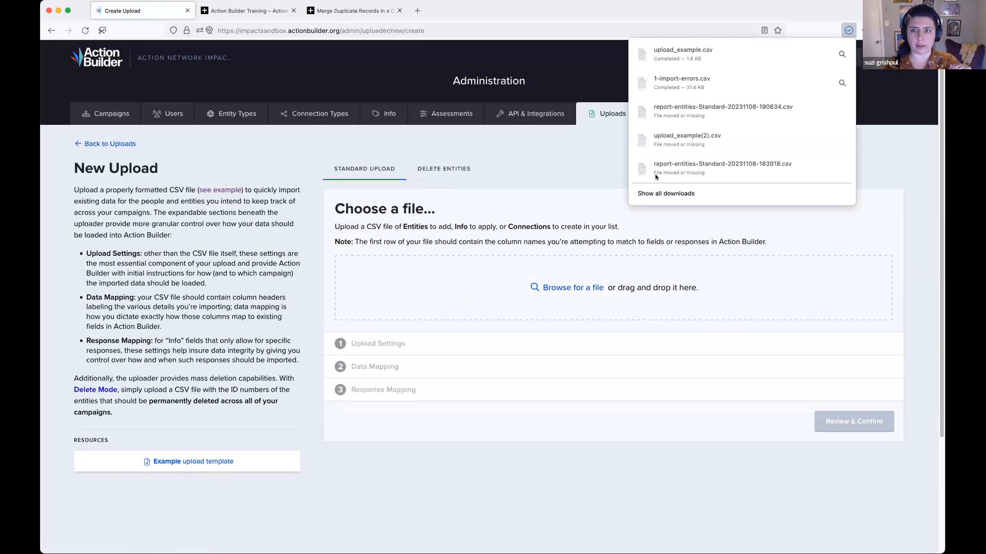
left_click(578, 255)
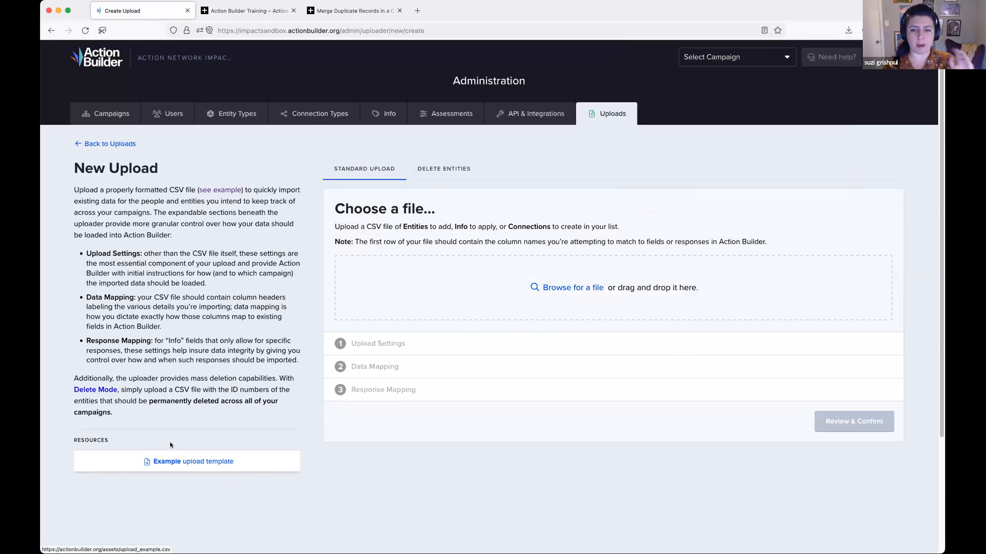
- Choose upload_example.csv from the Downloads folder as the file for the new standard upload
left_click(568, 288)
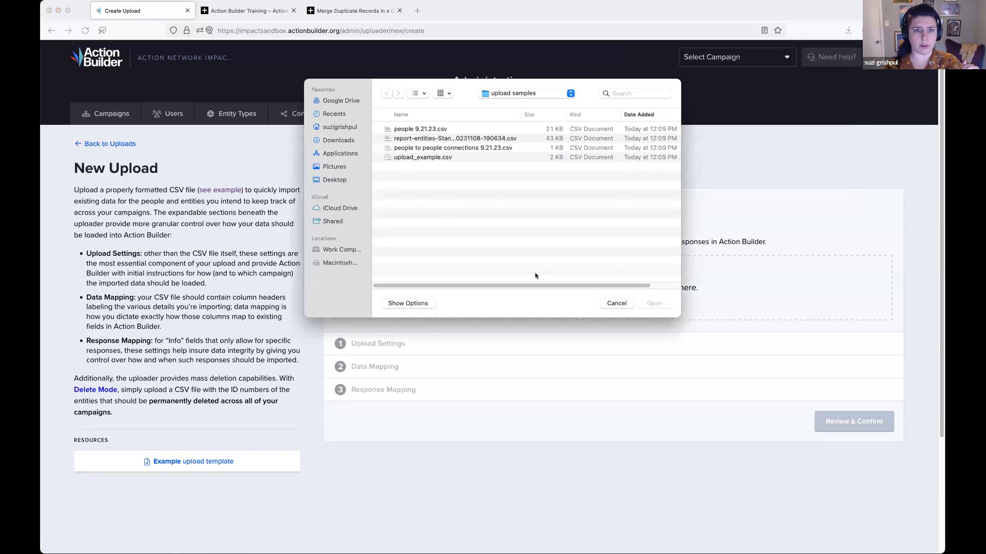
left_click(344, 139)
double_click(448, 205)
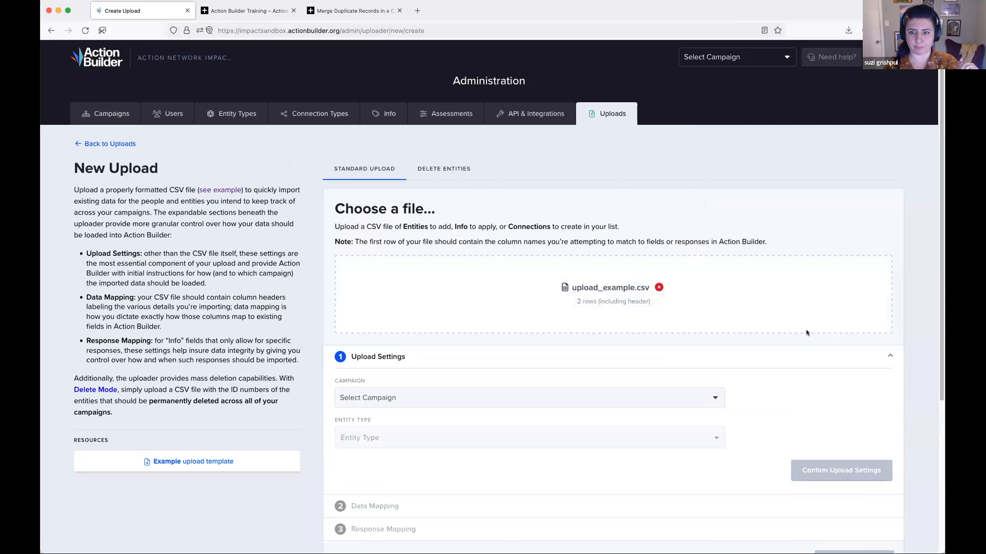
- Set the upload's campaign to Action Builder Uploader Demo and its entity type to People
scroll(805, 330, "down", 2)
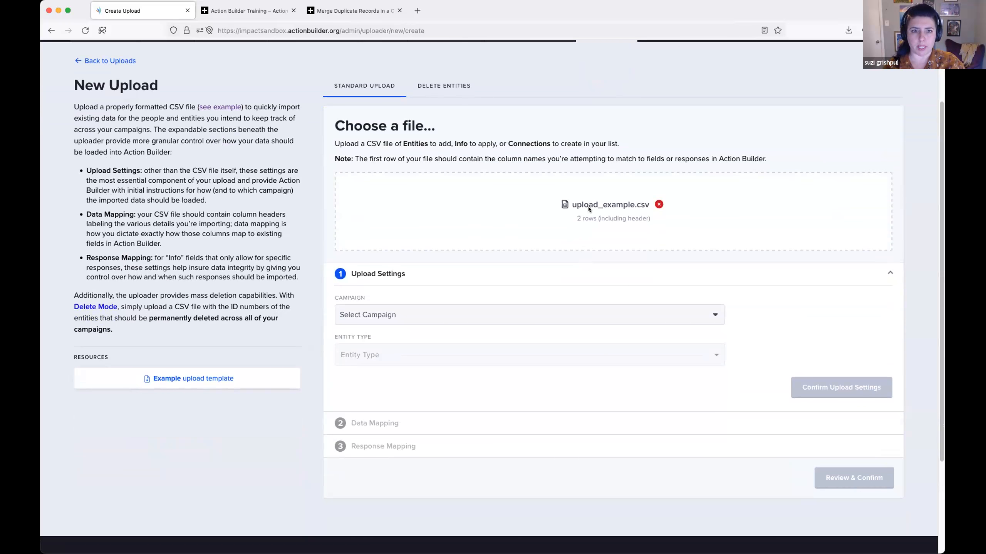
scroll(587, 210, "down", 1)
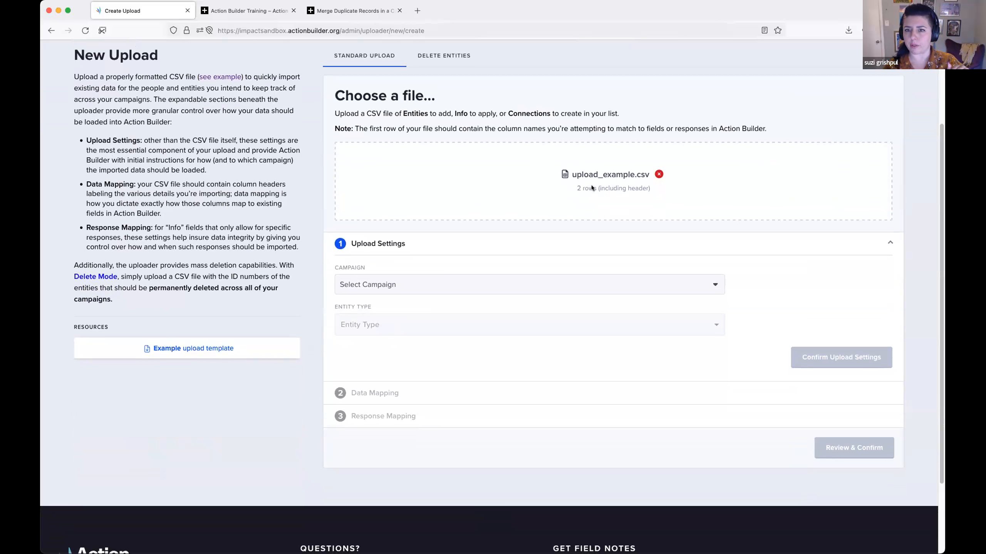
scroll(591, 186, "down", 3)
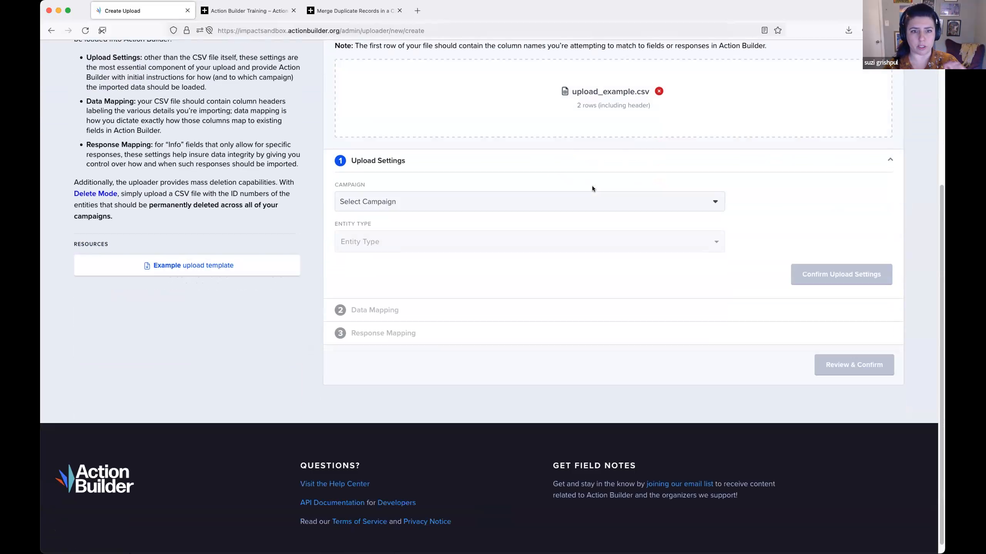
left_click(608, 204)
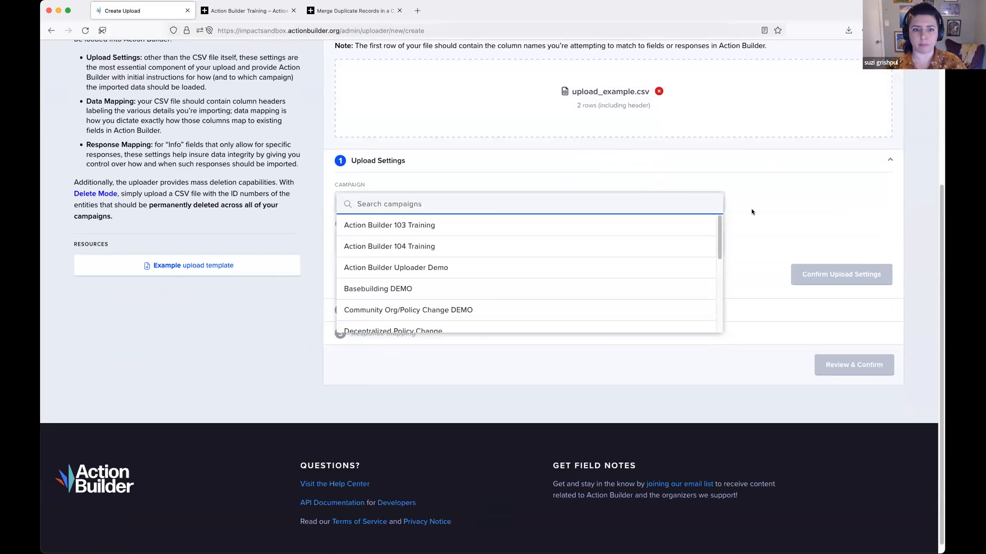
left_click(619, 265)
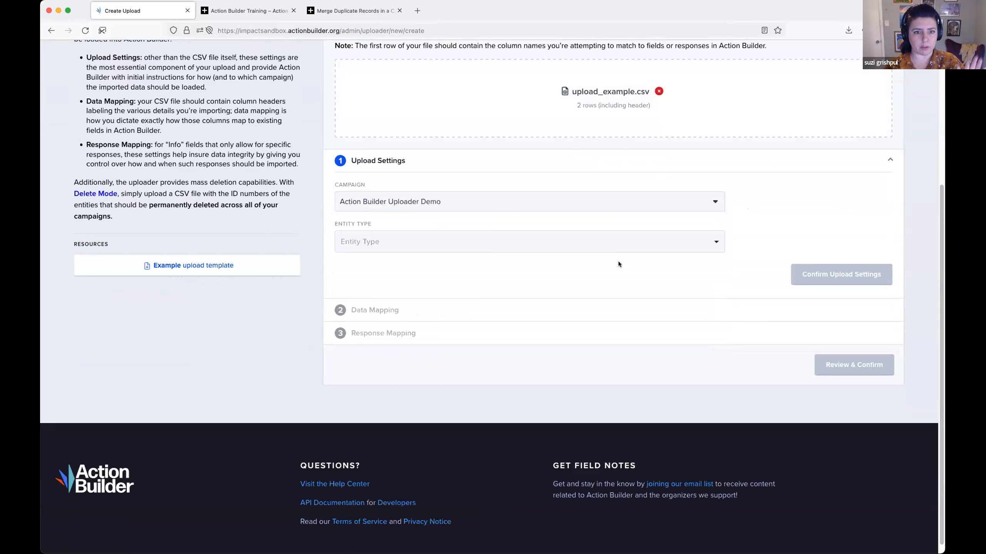
left_click(608, 248)
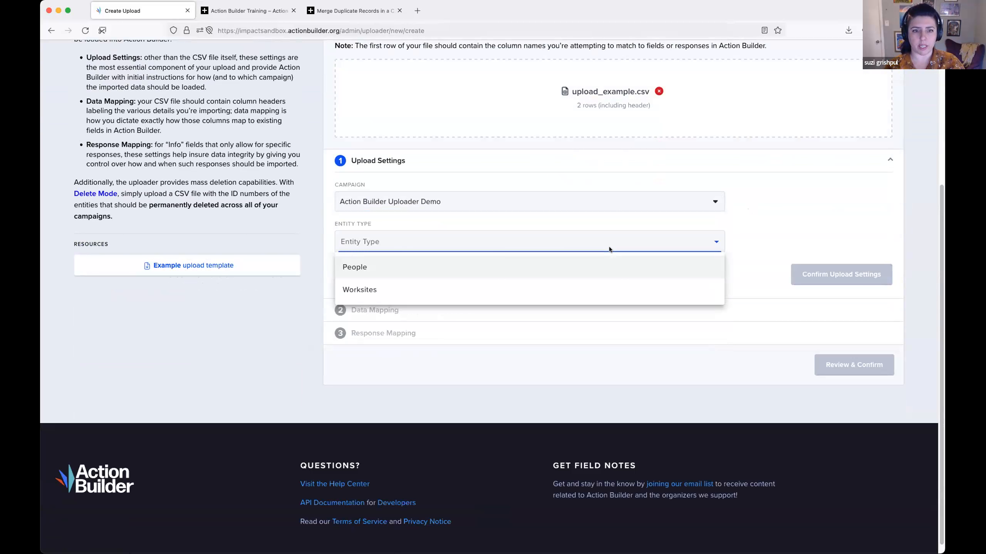
left_click(620, 265)
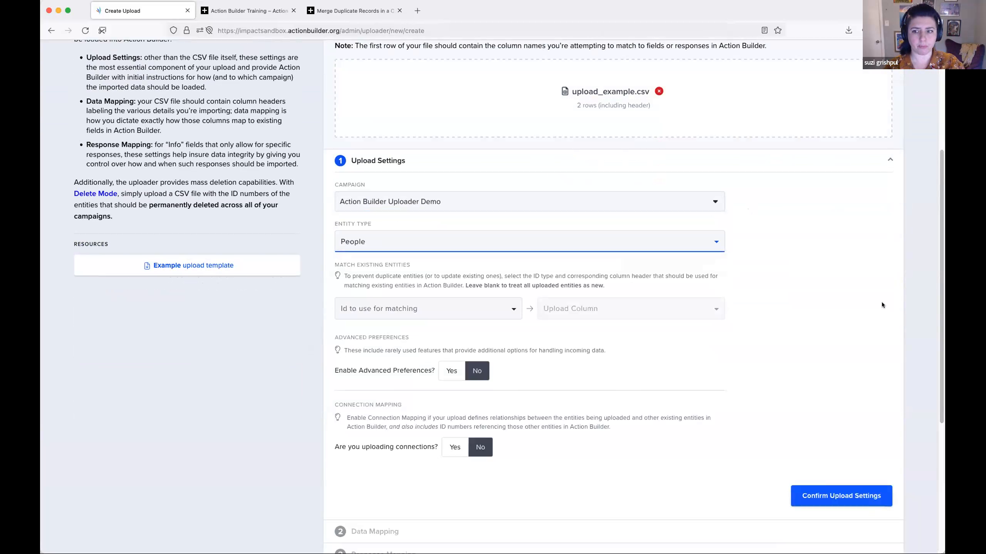
- Review the available ID types for matching existing entities and select Action Builder ID
scroll(781, 269, "down", 3)
scroll(771, 261, "down", 2)
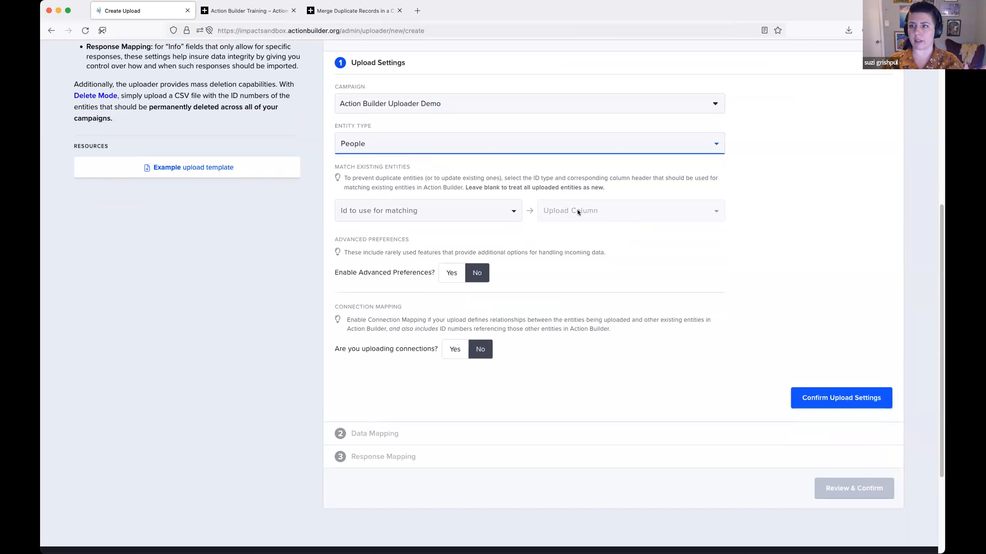
left_click(499, 211)
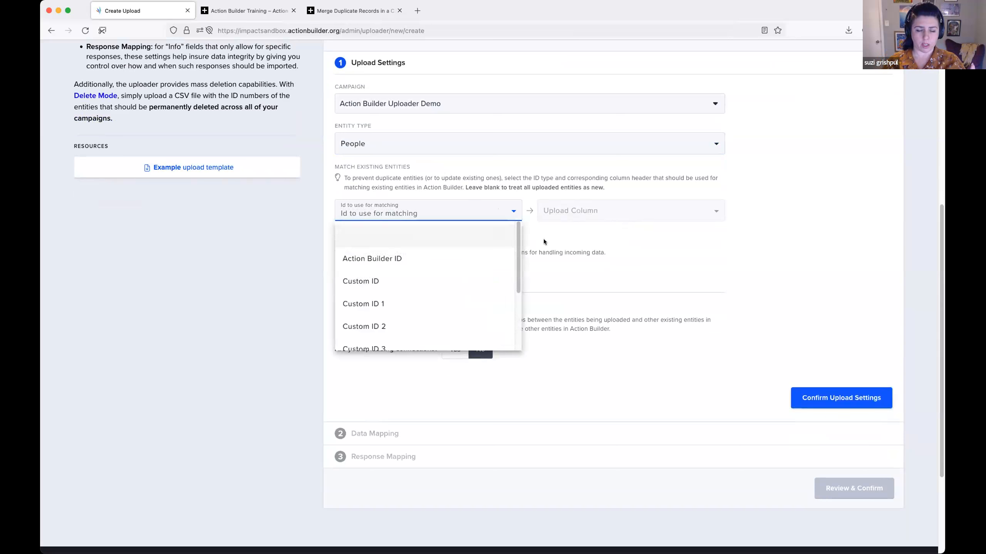
scroll(464, 282, "down", 1)
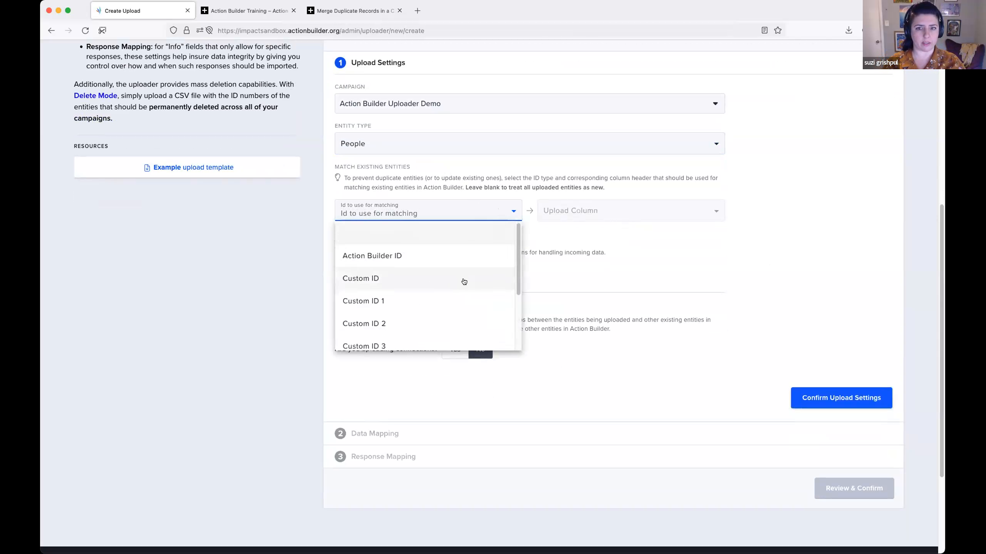
scroll(464, 282, "down", 4)
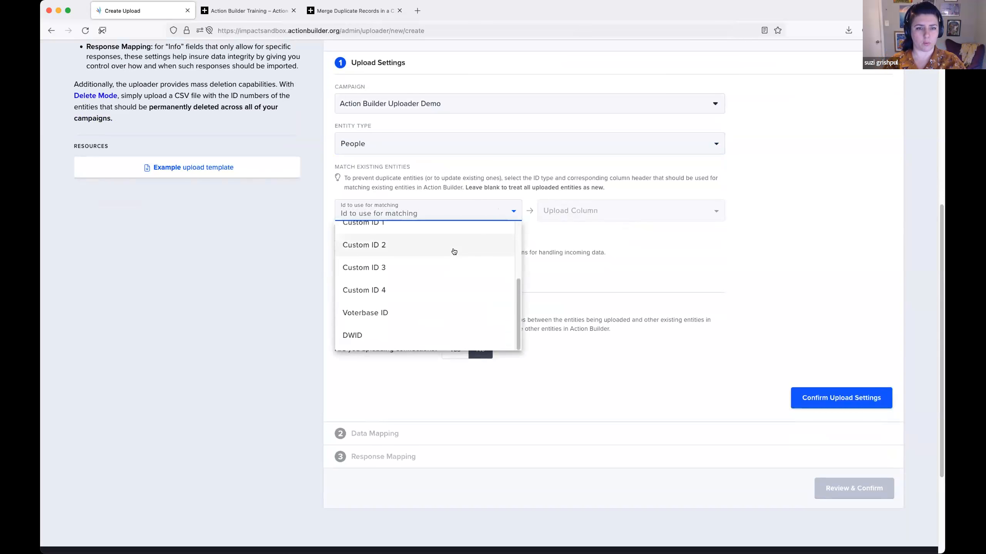
scroll(453, 251, "up", 4)
left_click(548, 236)
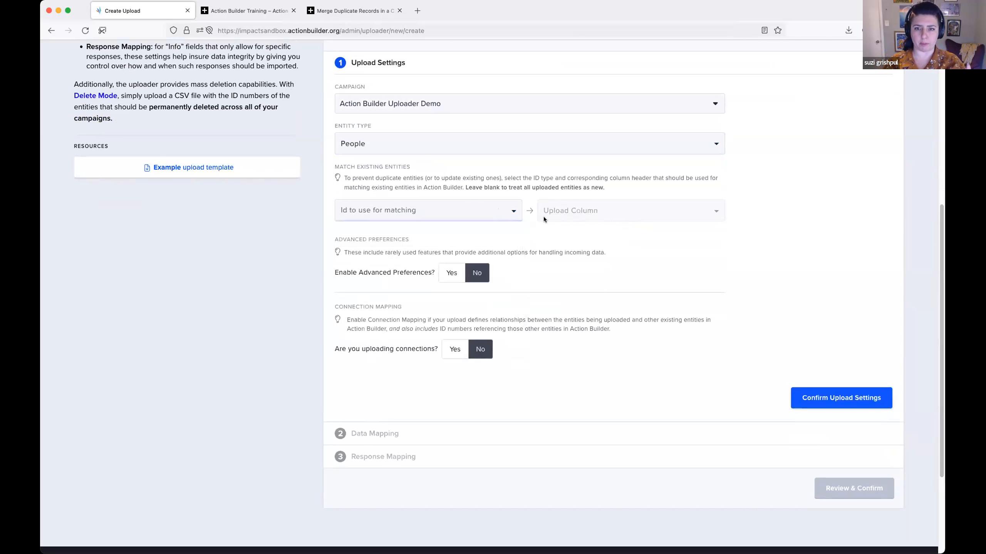
left_click(476, 217)
left_click(471, 252)
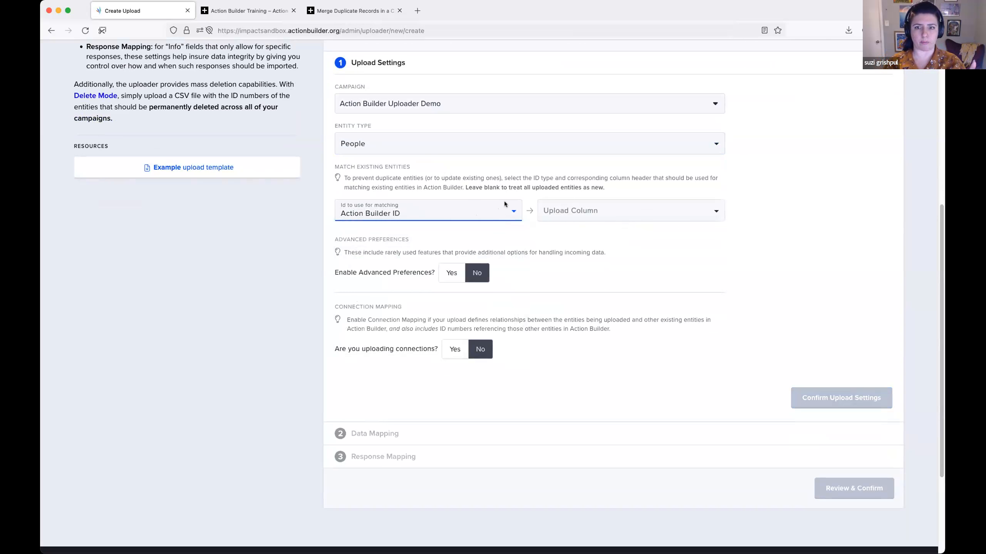
- Match the Action Builder ID to the Action Builder ID column of the uploaded file
left_click(611, 211)
scroll(634, 293, "down", 4)
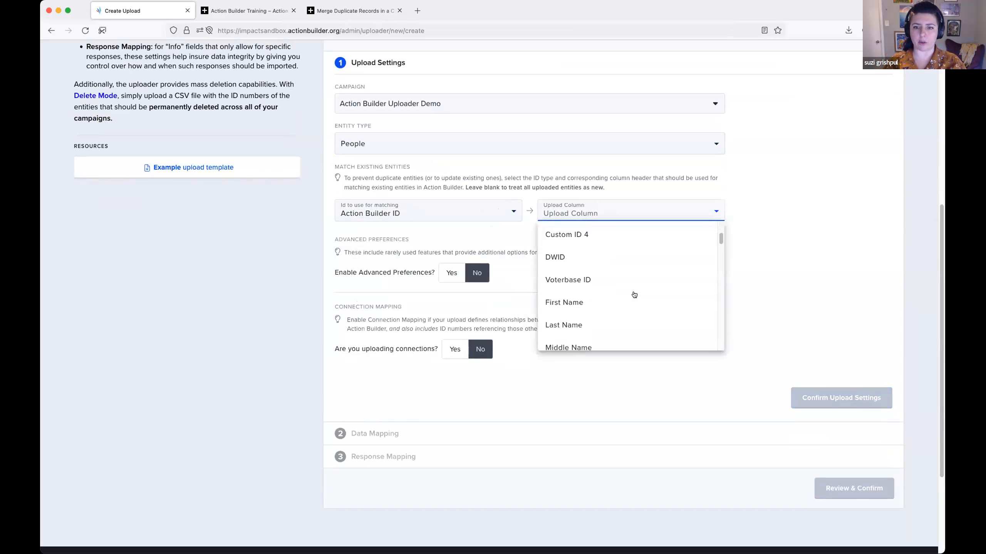
scroll(633, 260, "up", 10)
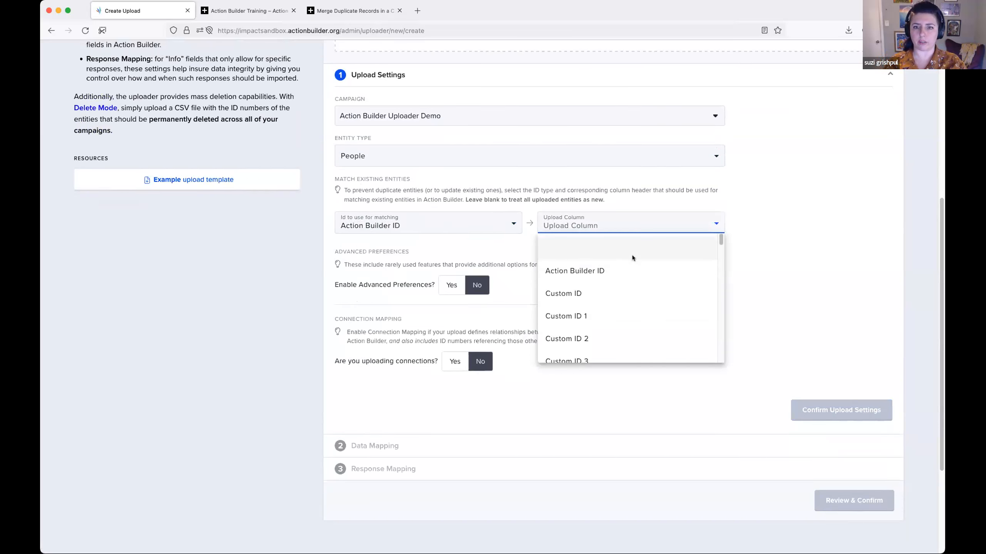
scroll(807, 282, "down", 3)
scroll(664, 280, "down", 2)
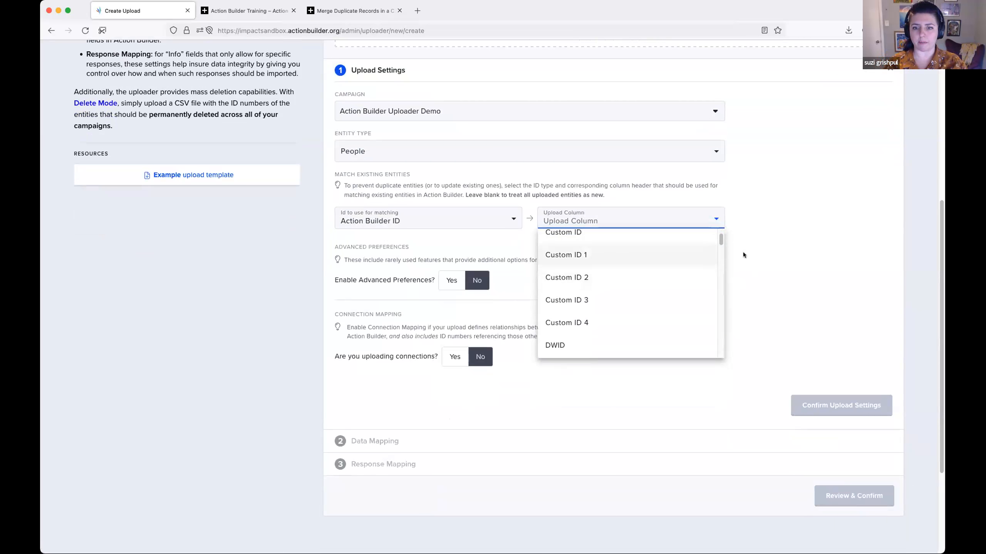
scroll(643, 267, "up", 1)
scroll(643, 267, "up", 3)
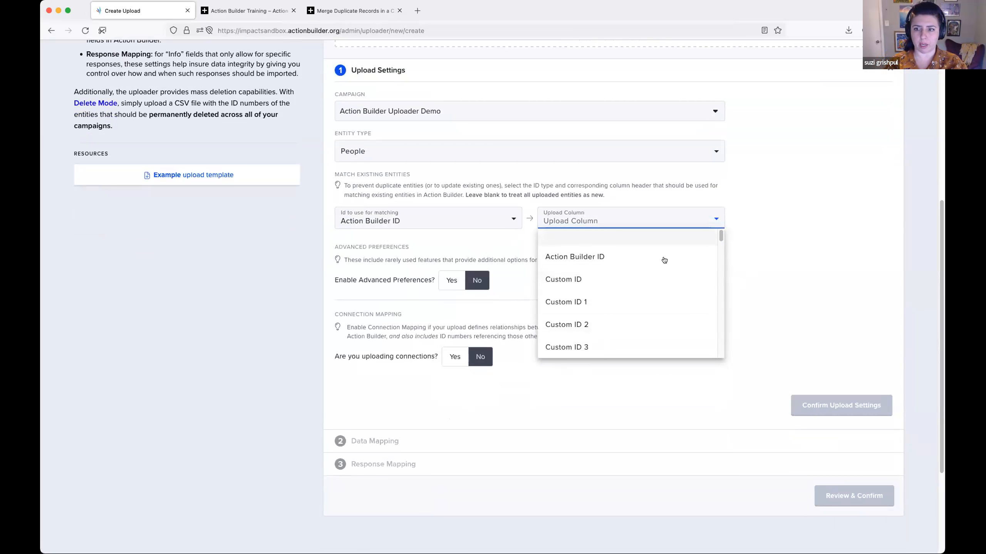
left_click(643, 258)
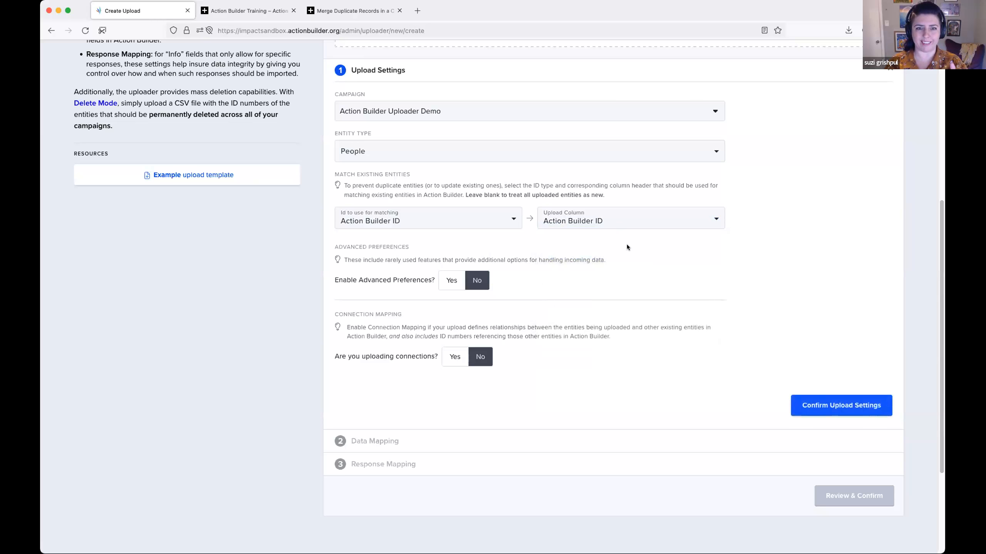
- Enable the advanced preferences and turn on Overwrite existing data for core profile data
scroll(626, 244, "down", 2)
scroll(626, 242, "down", 1)
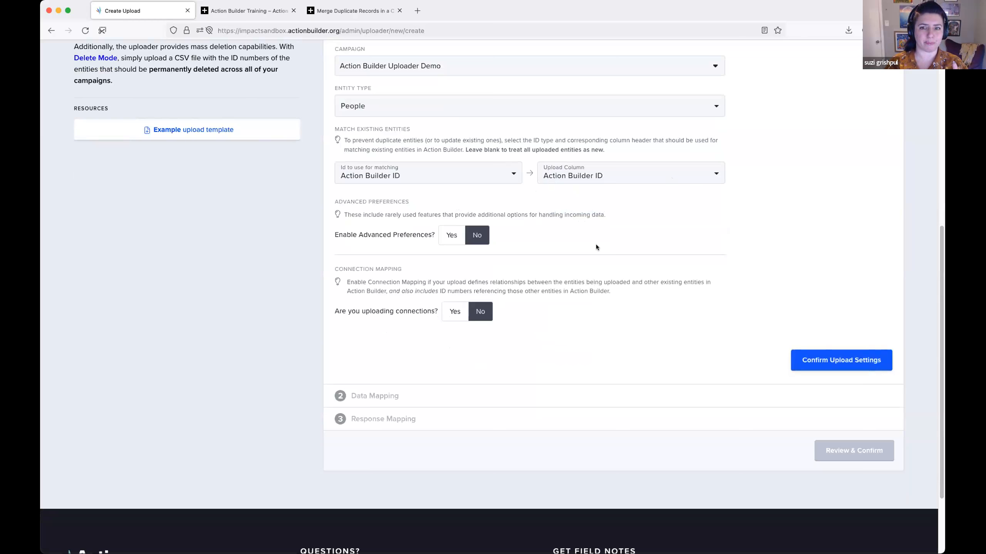
scroll(596, 245, "down", 1)
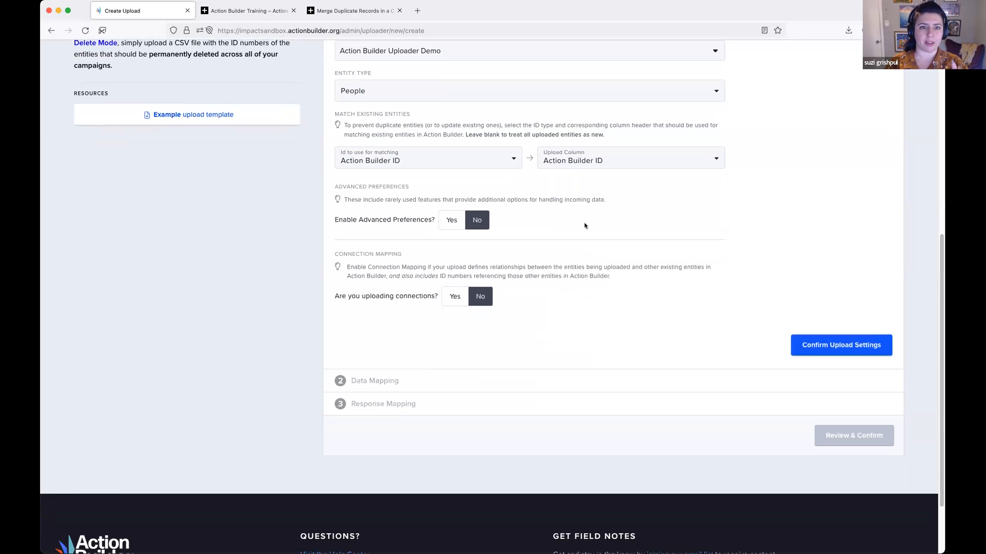
left_click(450, 221)
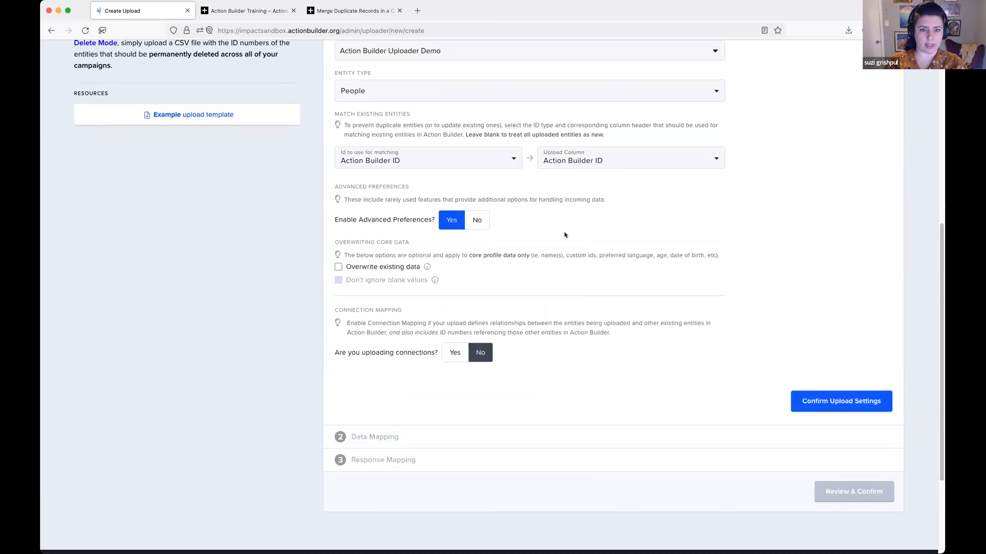
scroll(564, 232, "down", 2)
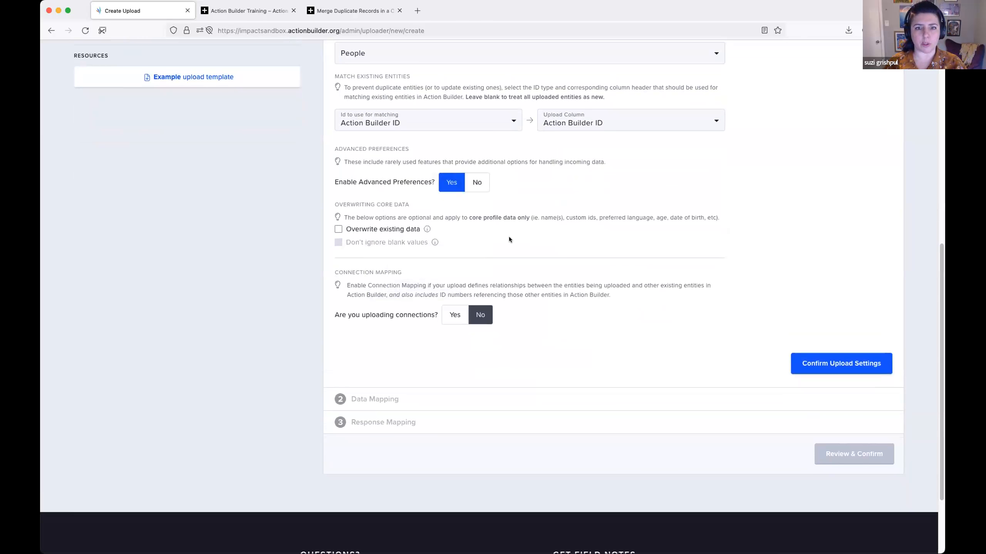
scroll(509, 238, "down", 2)
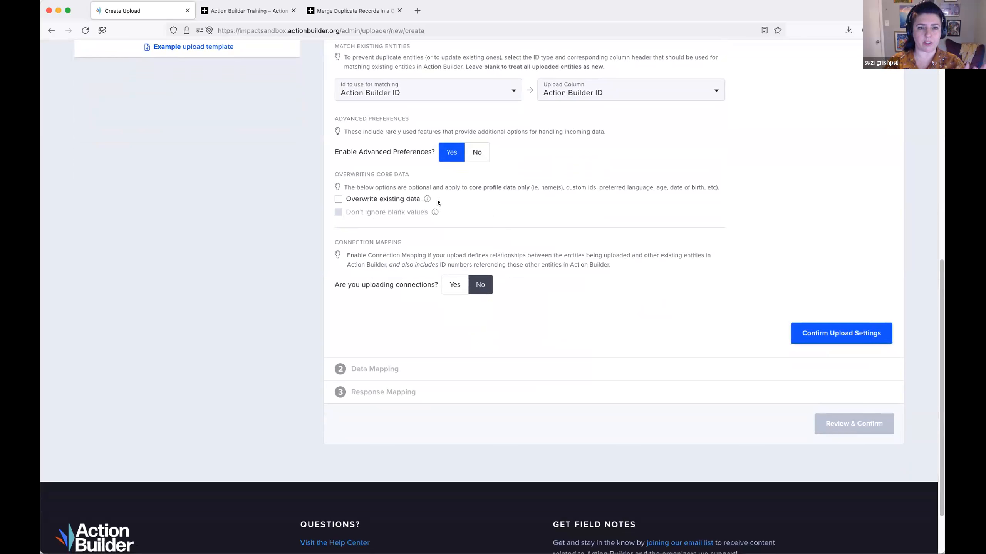
left_click(383, 199)
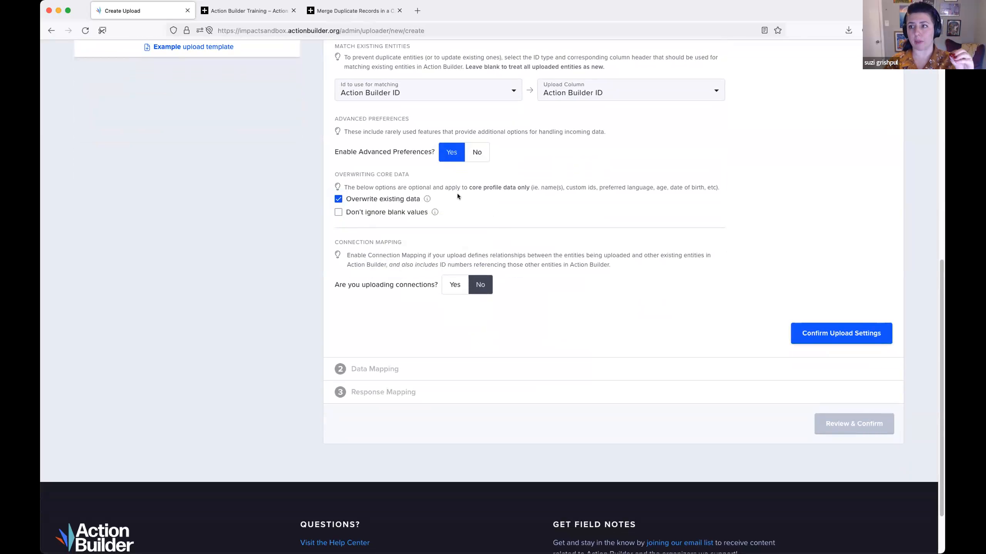
- Read the help notes of both core data overwriting options and turn on Don't ignore blank values
scroll(458, 196, "down", 1)
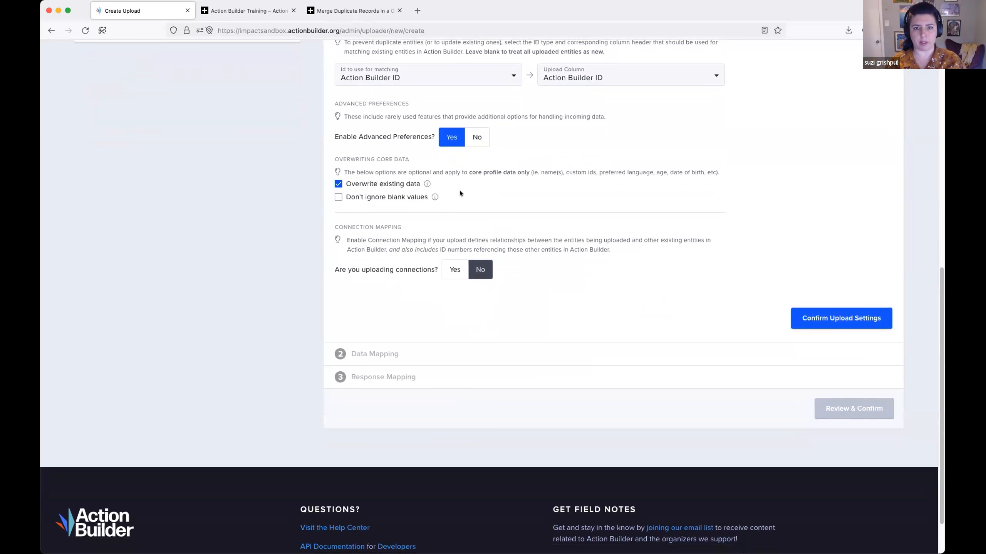
mouse_move(426, 183)
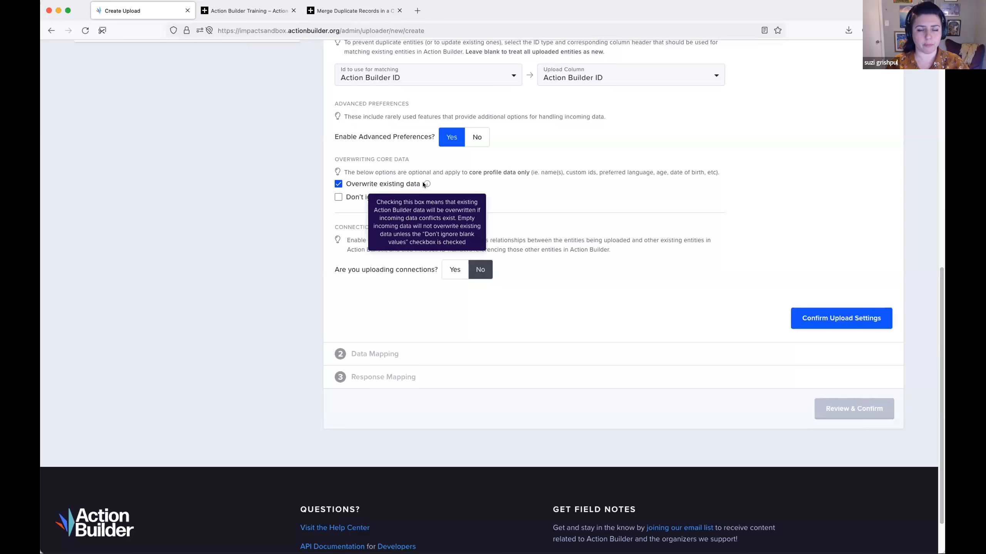
left_click(338, 183)
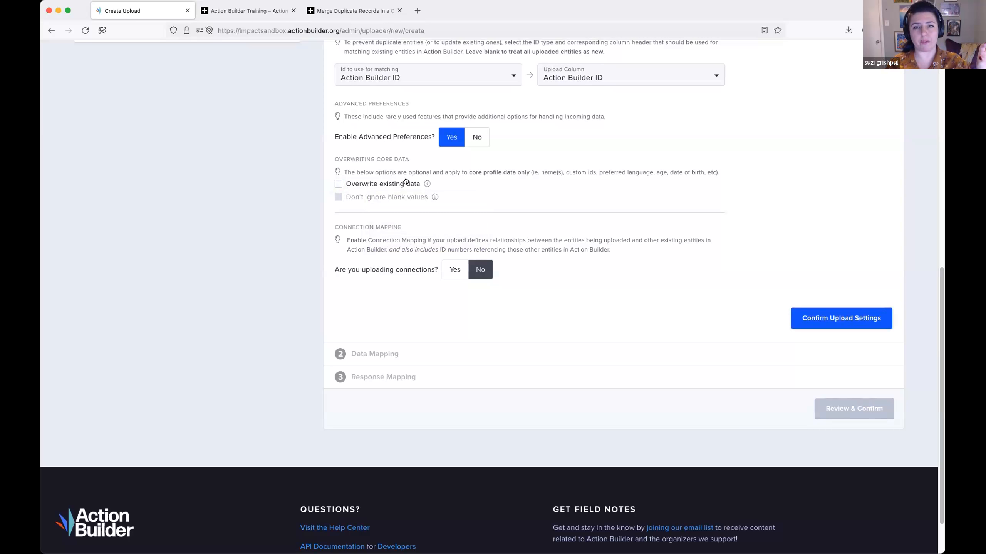
left_click(405, 182)
mouse_move(428, 183)
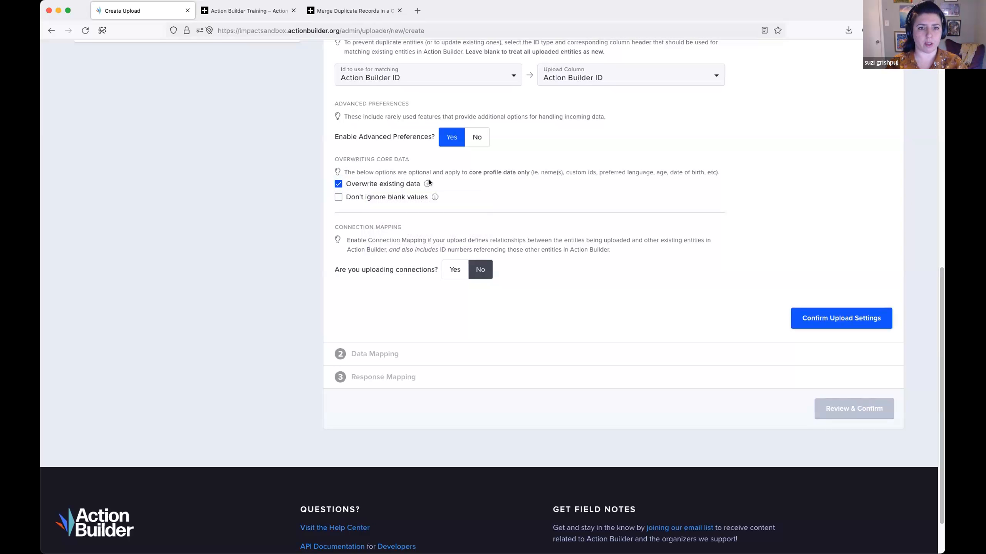
left_click(339, 198)
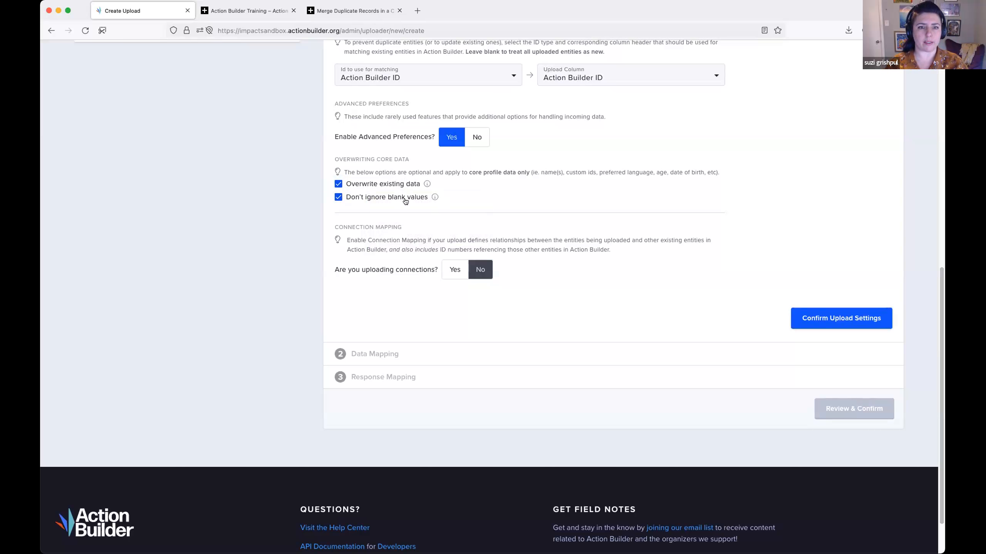
mouse_move(434, 197)
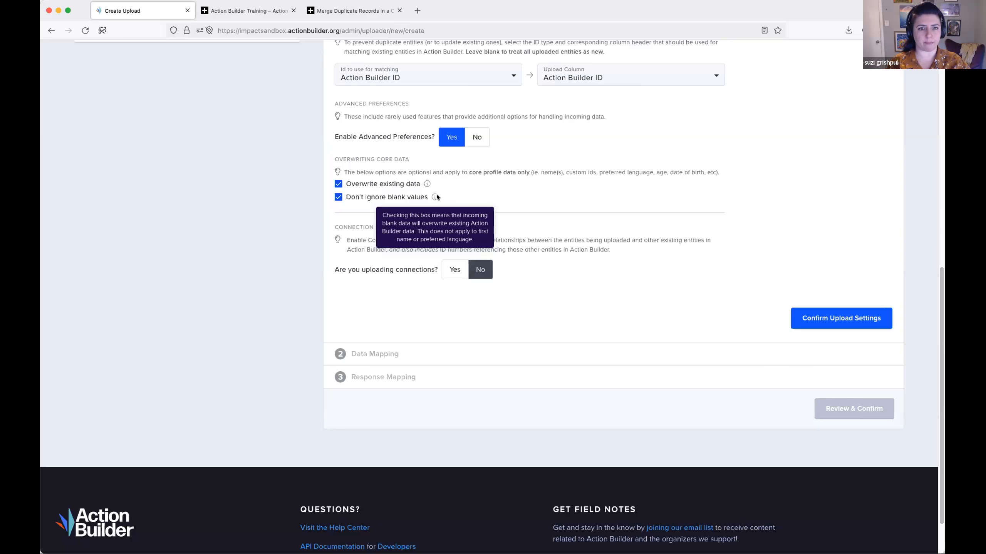
- Turn off both core data overwriting options and disable the advanced preferences
left_click(339, 197)
left_click(338, 184)
left_click(477, 137)
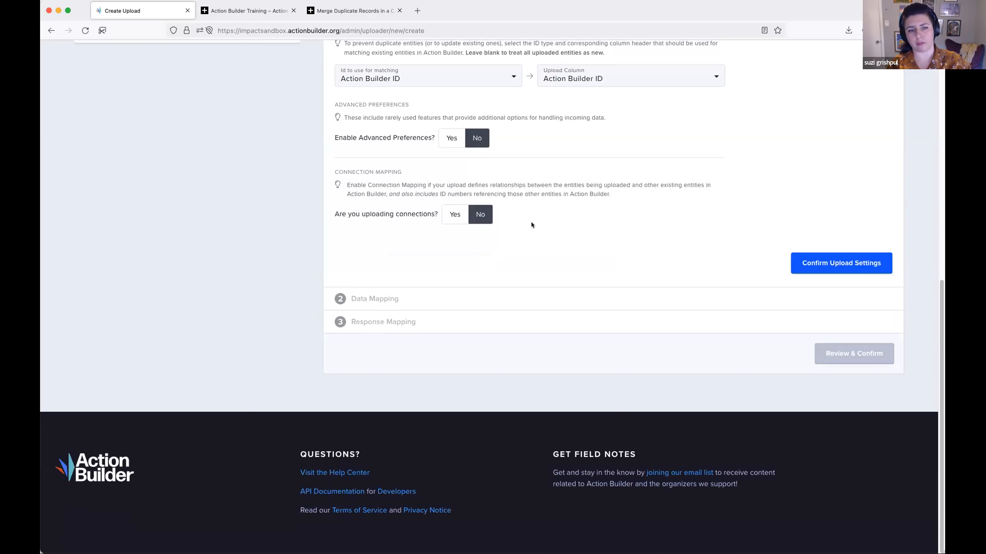
- Enable connection mapping for the upload and set the connection type to people + people
left_click(455, 214)
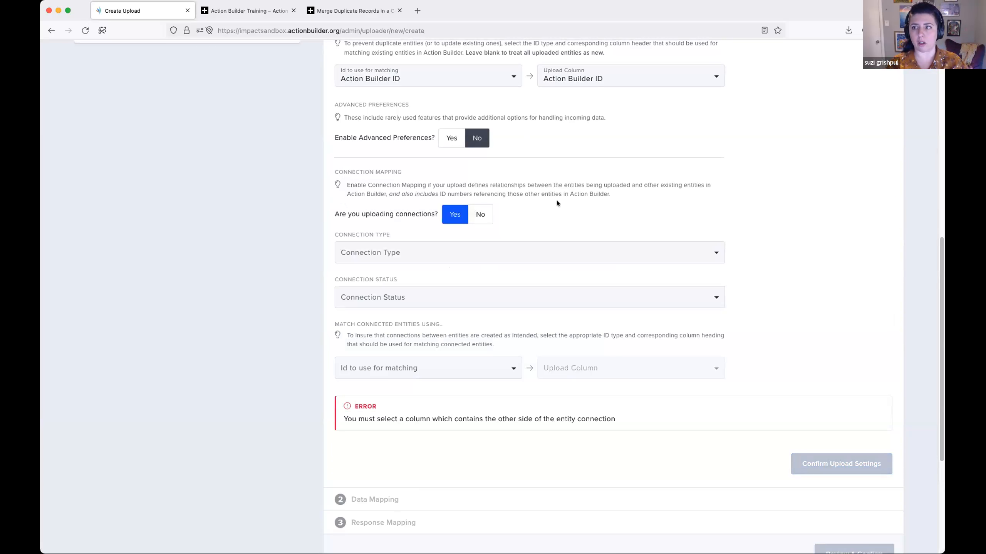
scroll(557, 202, "down", 1)
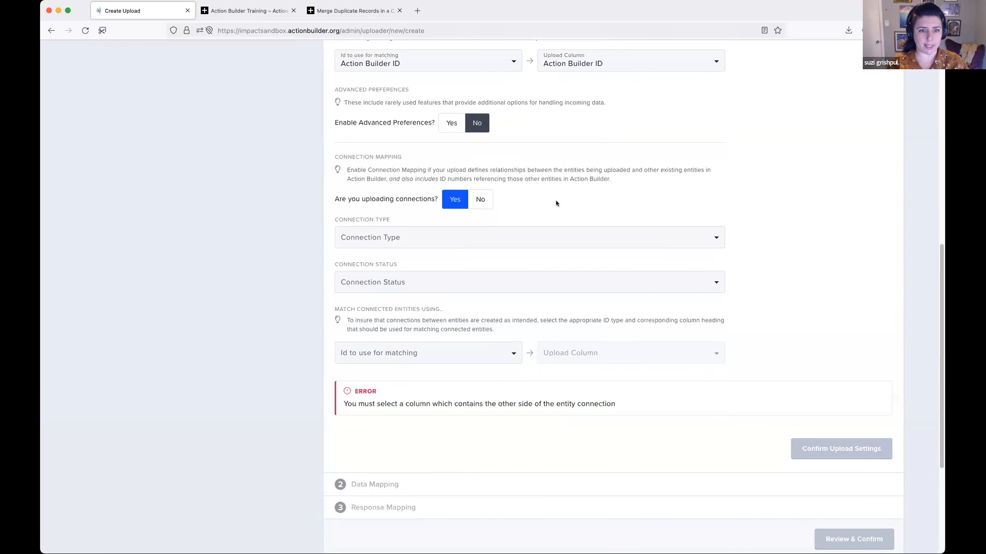
scroll(573, 194, "down", 2)
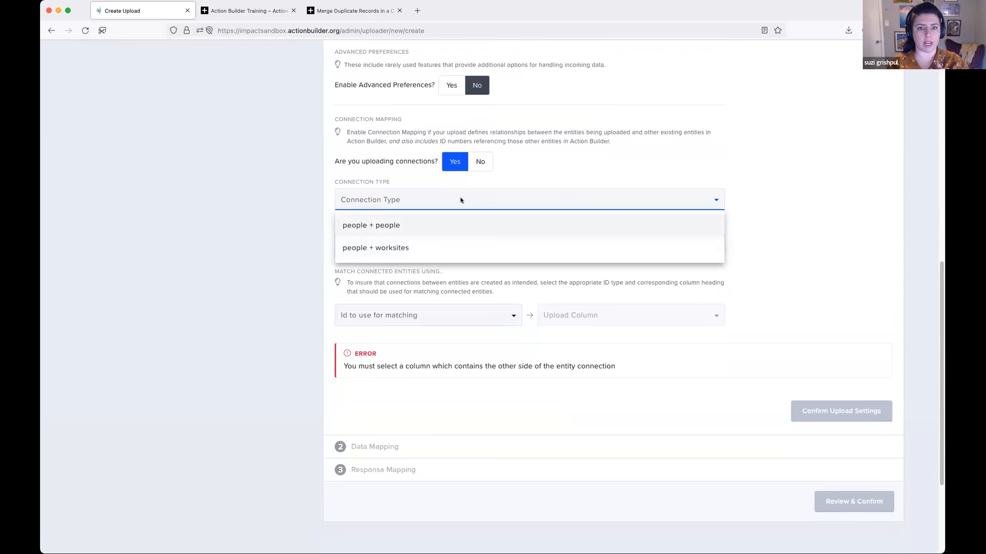
left_click(474, 218)
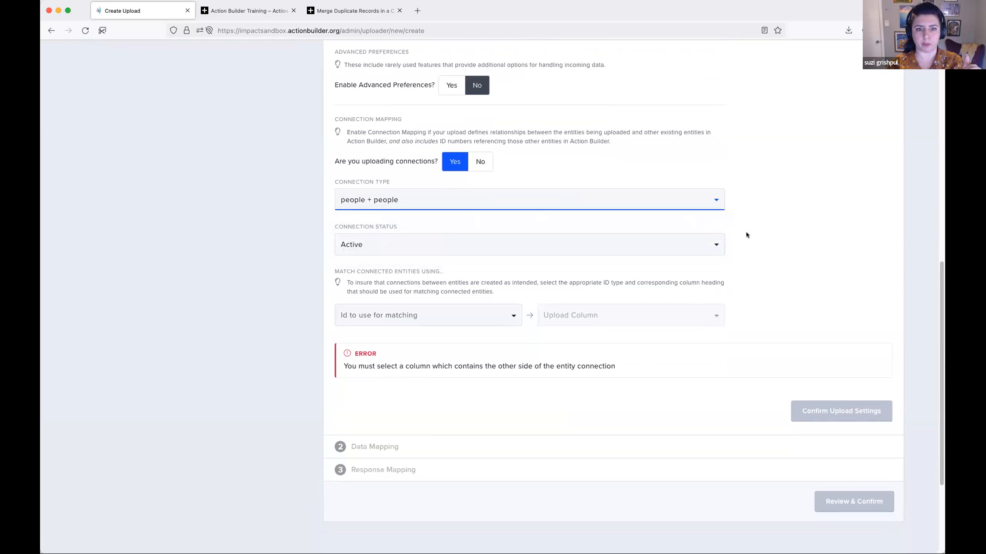
- Check the available options for the connection type and the connection status, leaving both selections as they are
scroll(746, 235, "down", 3)
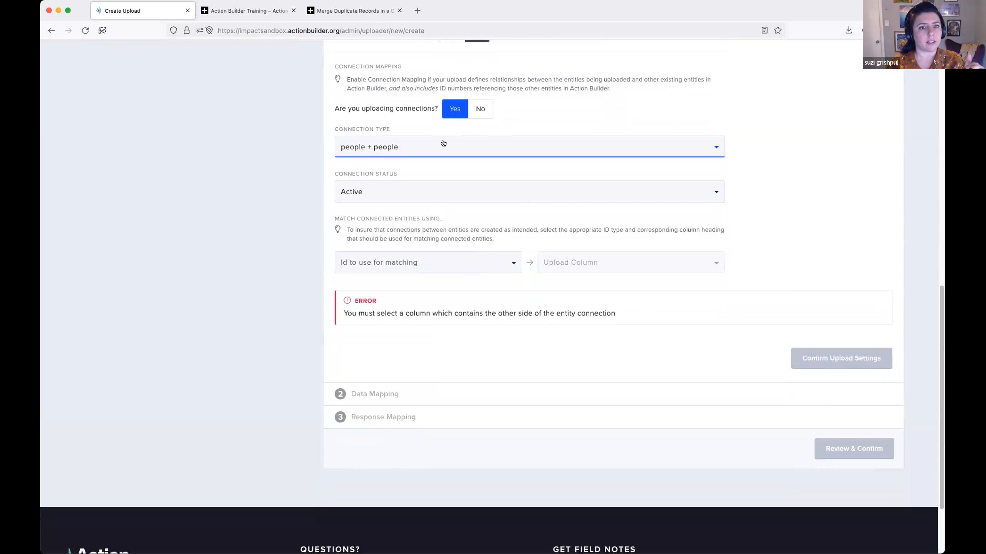
left_click(436, 145)
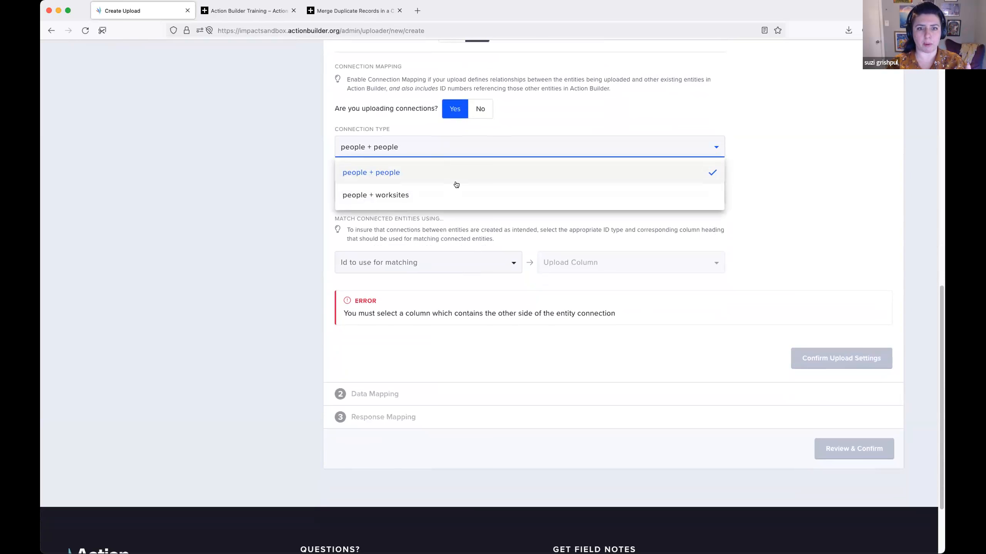
left_click(796, 164)
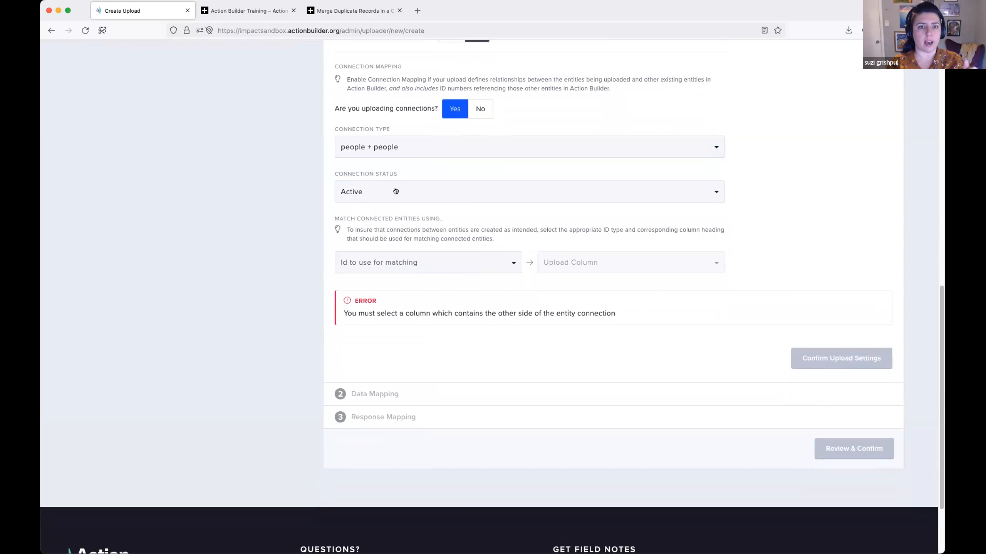
left_click(395, 191)
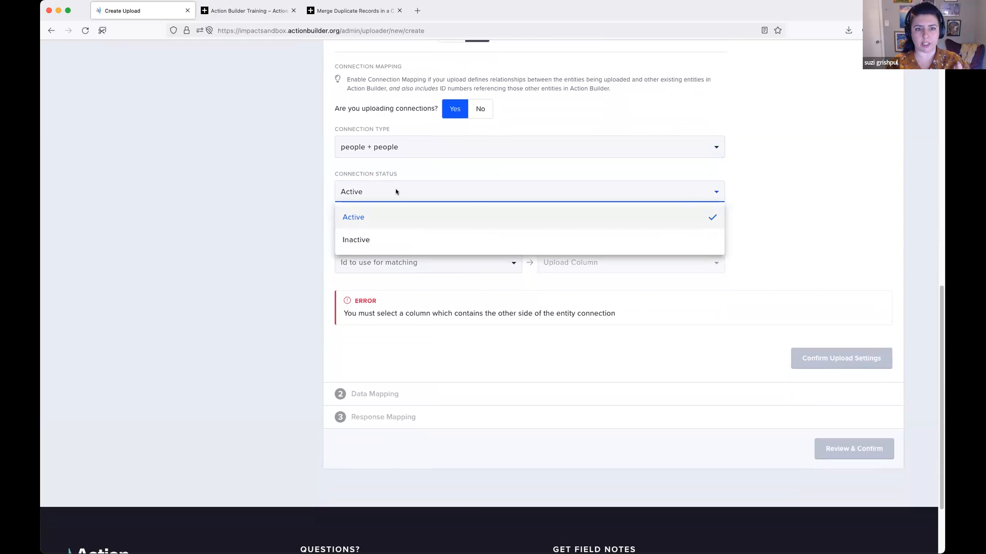
left_click(395, 191)
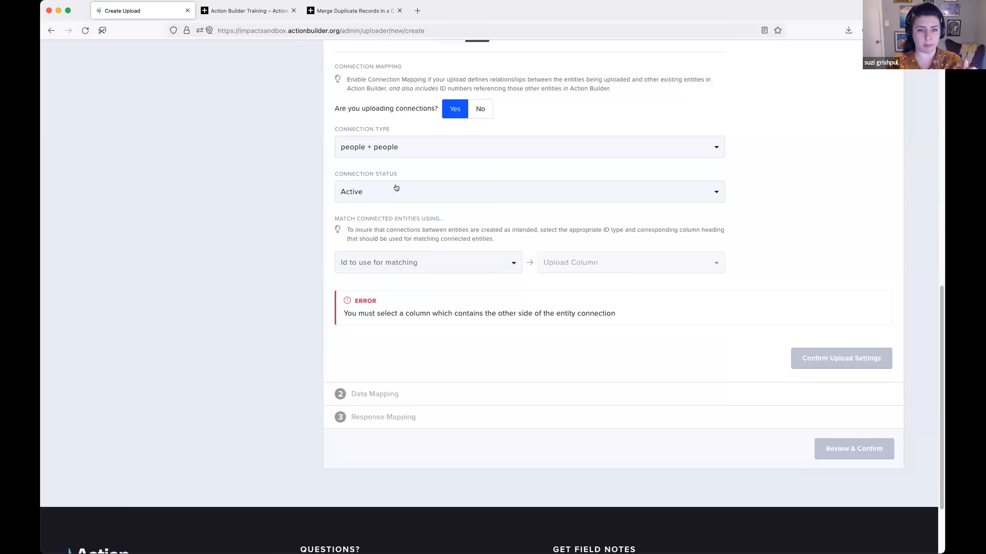
- Match connected entities by Action Builder ID to the Connected Entity ID column and confirm the upload settings
scroll(396, 188, "down", 2)
left_click(453, 210)
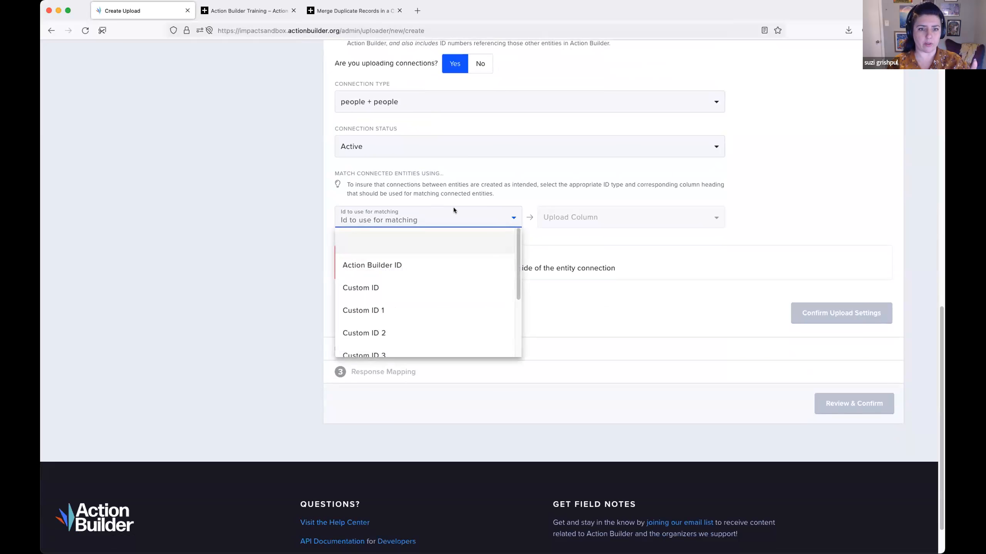
left_click(495, 268)
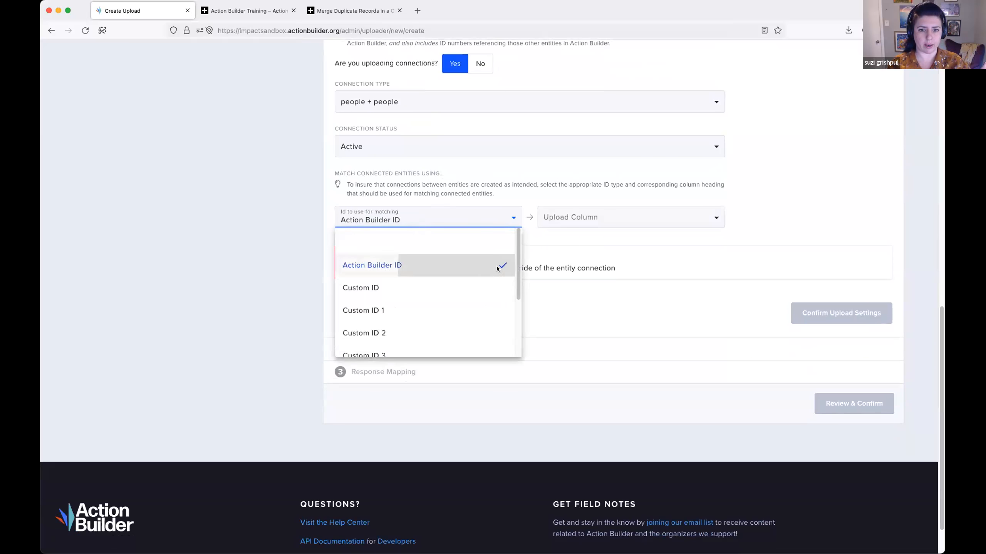
left_click(595, 217)
scroll(654, 264, "down", 10)
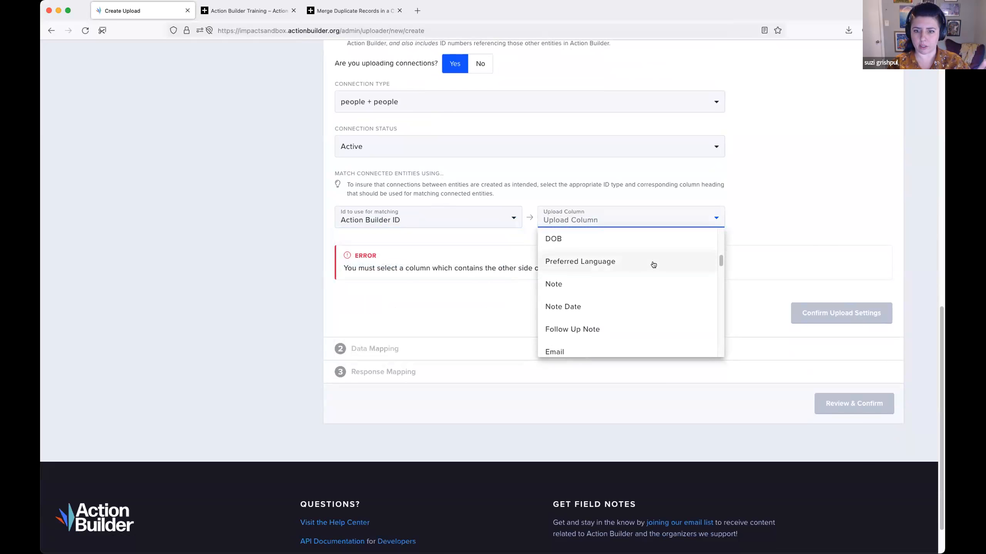
scroll(653, 264, "down", 8)
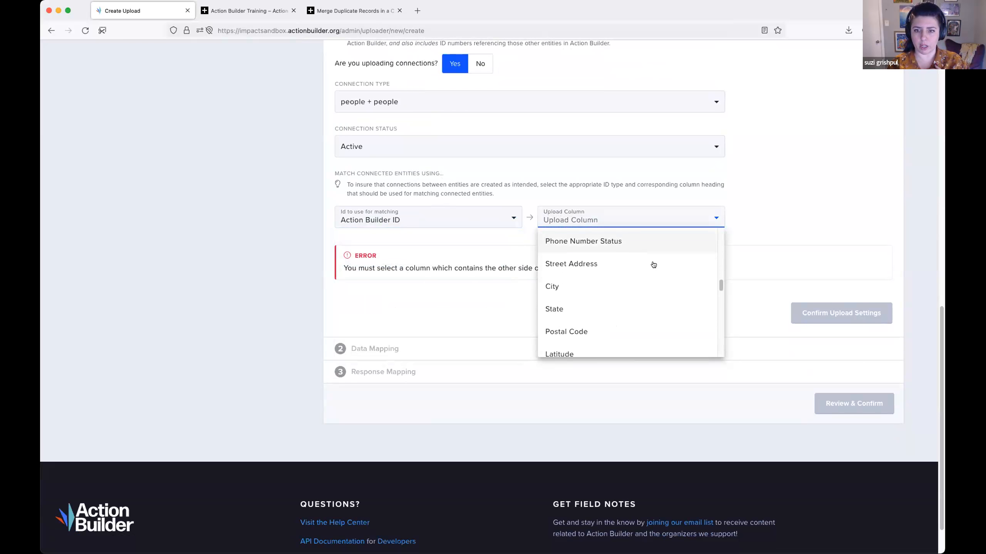
scroll(653, 264, "down", 8)
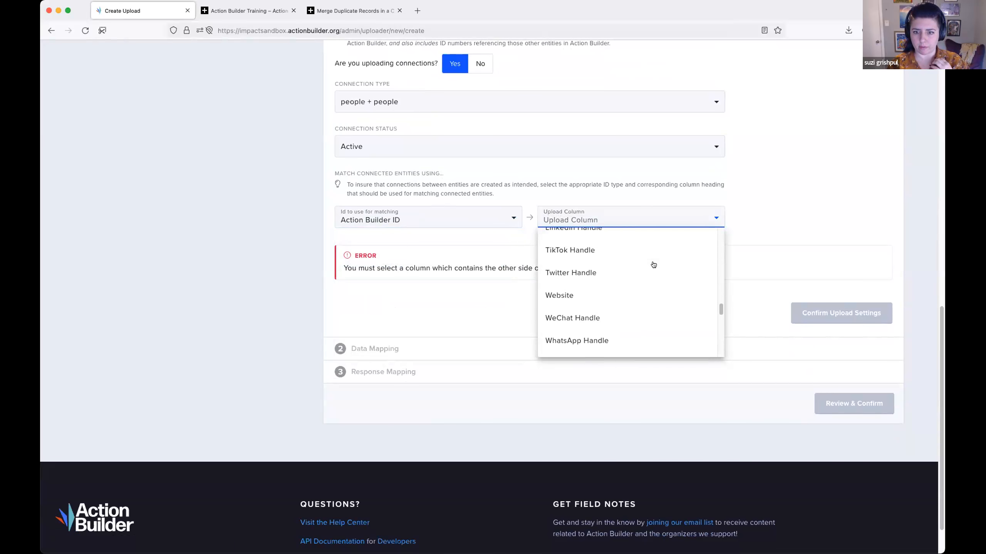
scroll(653, 265, "down", 10)
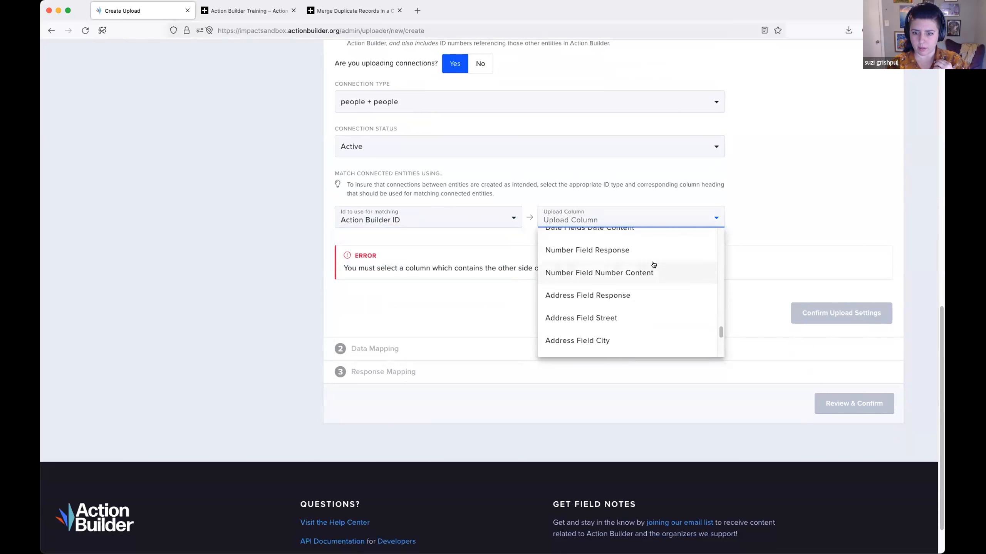
scroll(653, 265, "up", 2)
left_click(653, 265)
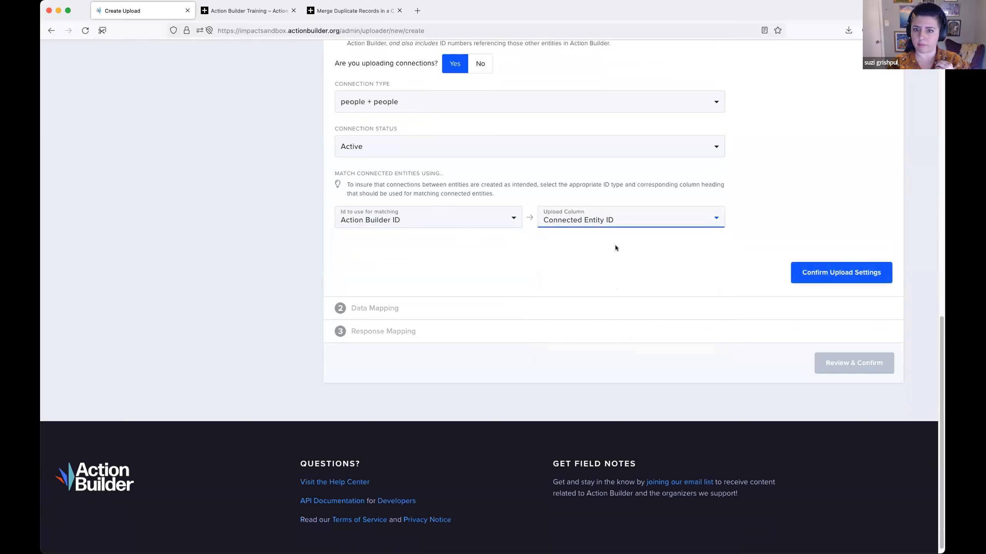
left_click(667, 241)
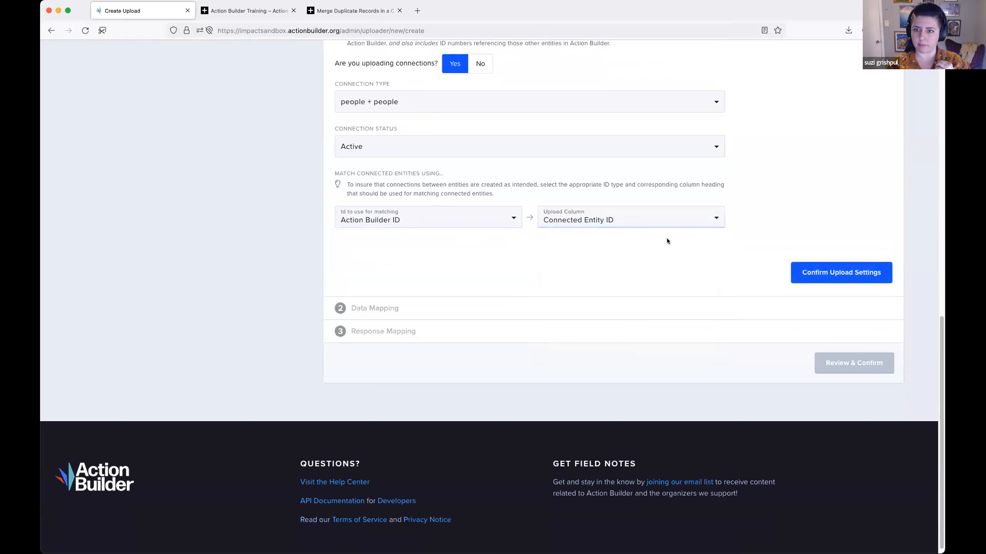
left_click(835, 273)
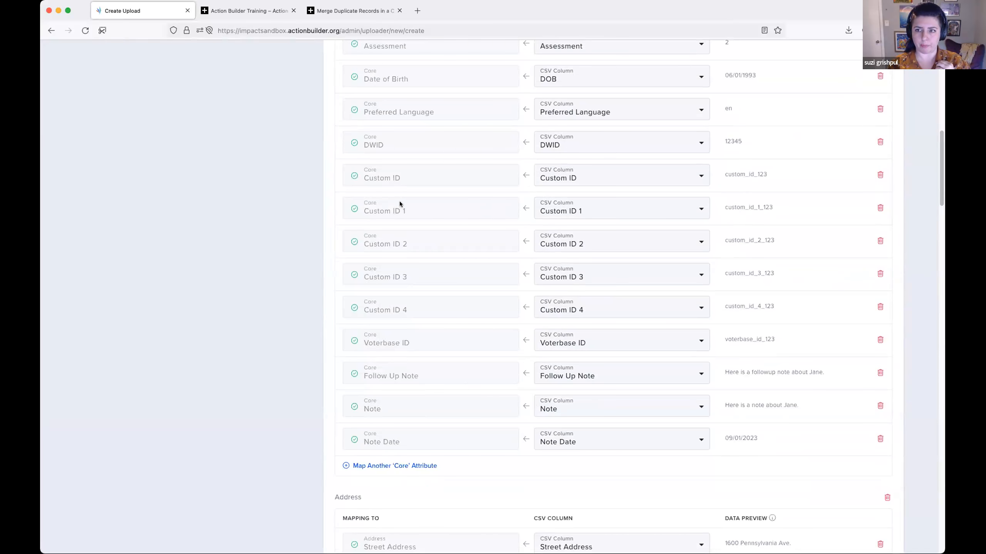
- Review the automatic data mapping of the core fields and the CSV columns selectable for First Name
scroll(399, 201, "up", 10)
scroll(400, 202, "up", 2)
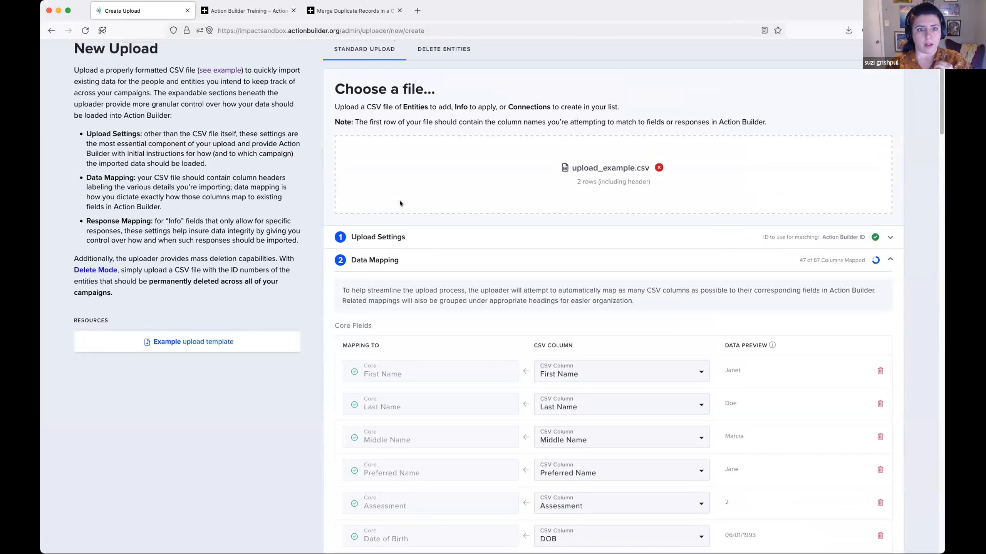
scroll(479, 235, "down", 1)
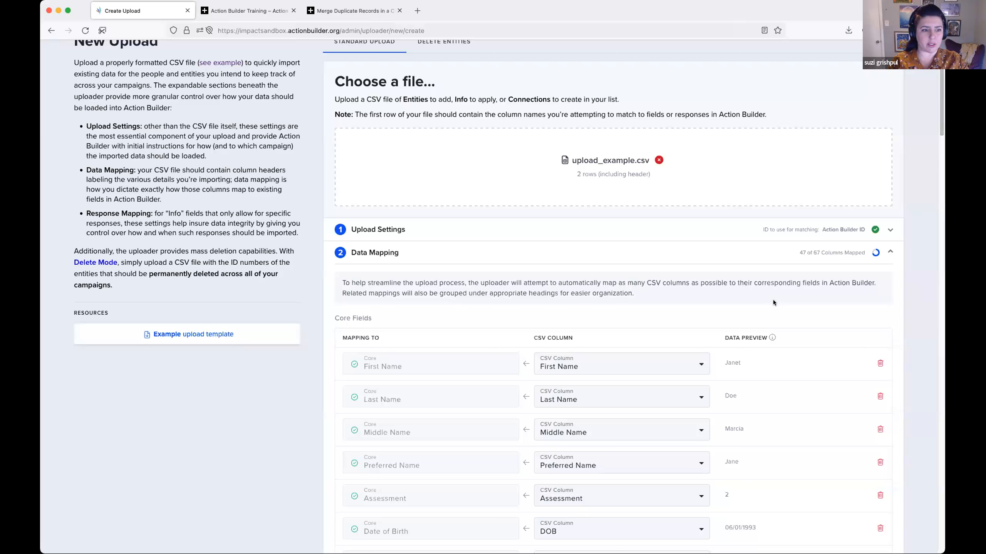
scroll(753, 321, "down", 3)
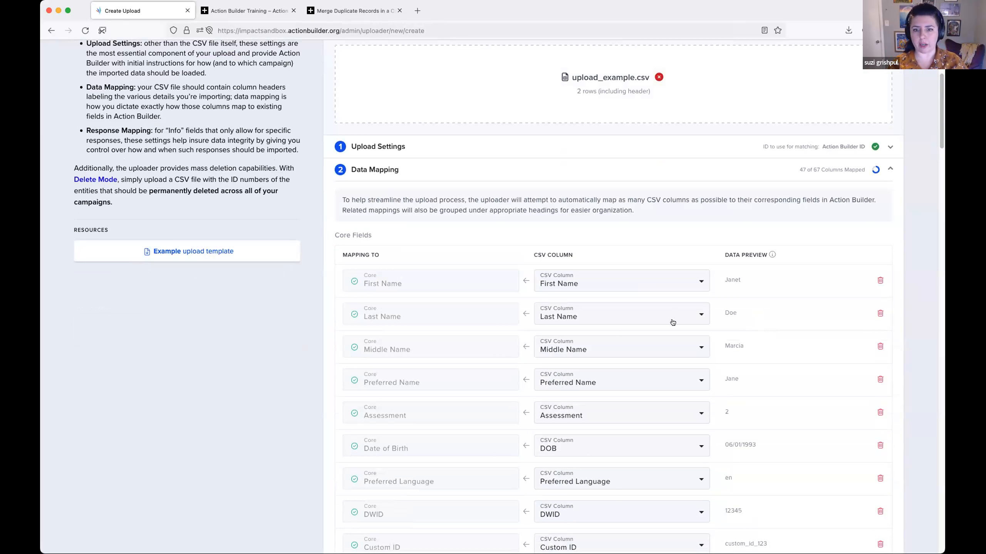
scroll(644, 270, "down", 2)
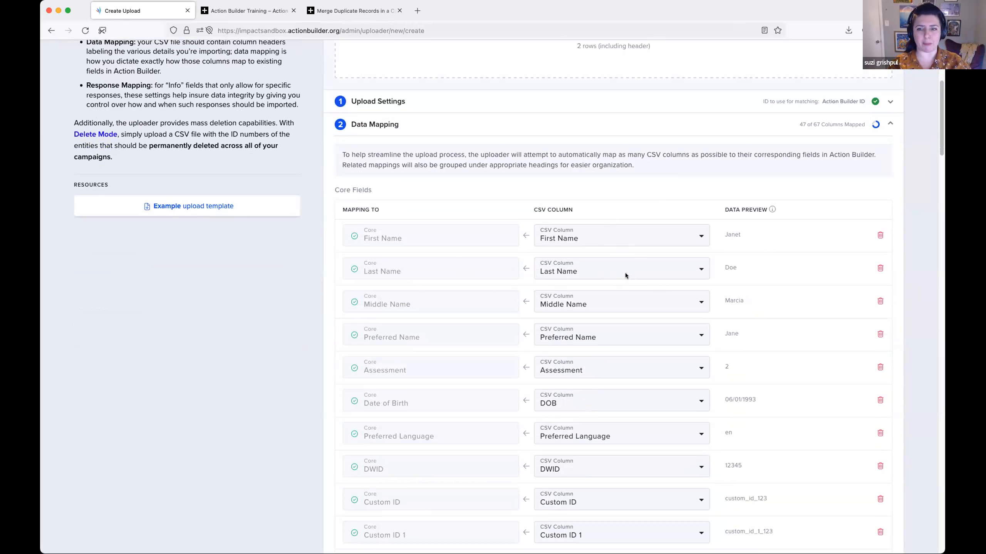
scroll(644, 261, "down", 1)
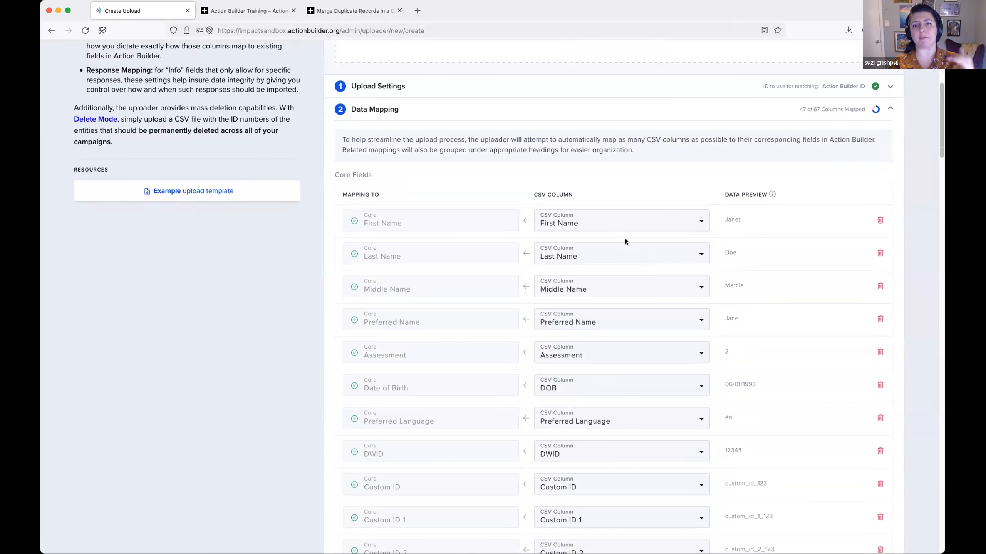
scroll(642, 317, "down", 1)
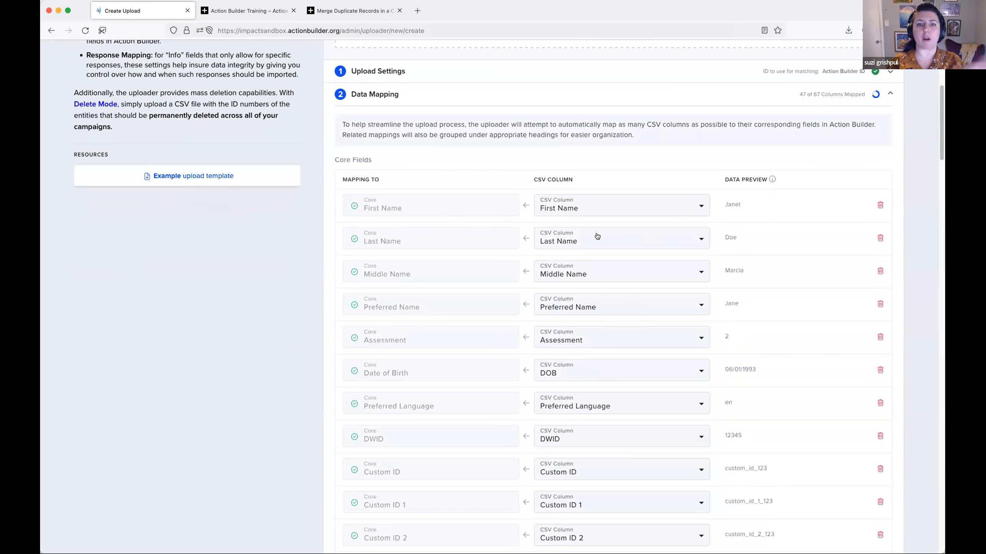
left_click(606, 212)
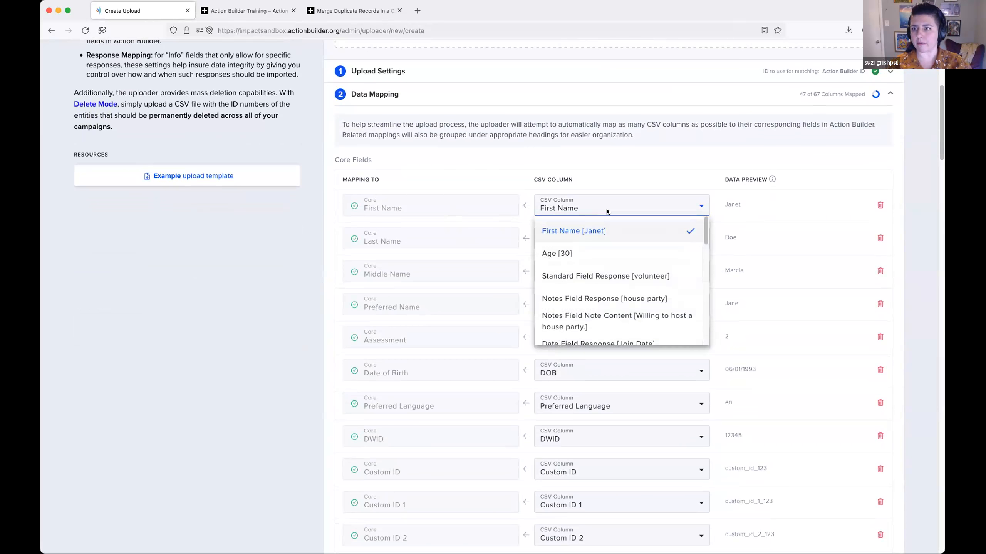
left_click(606, 212)
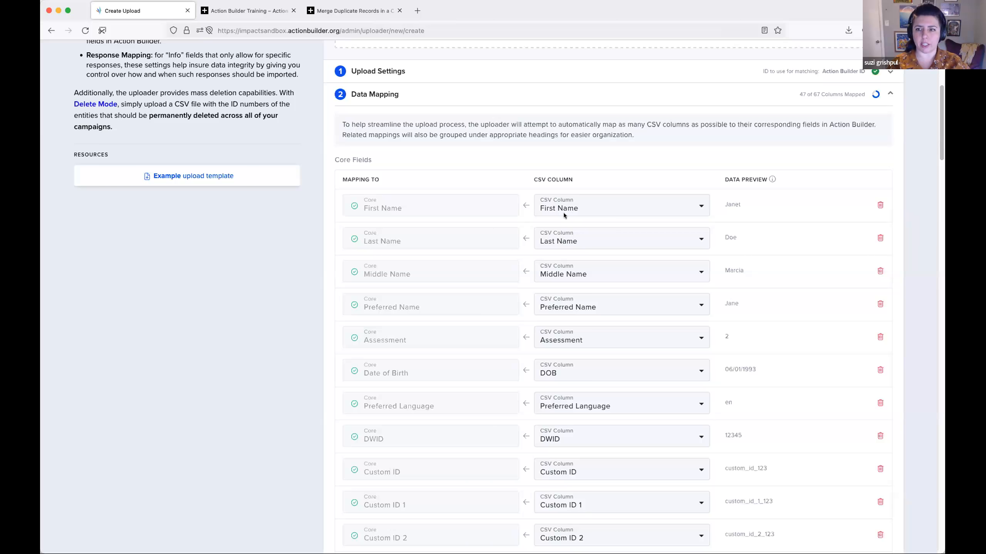
- Examine the data preview of the mapped core fields down to Note Date
mouse_move(773, 179)
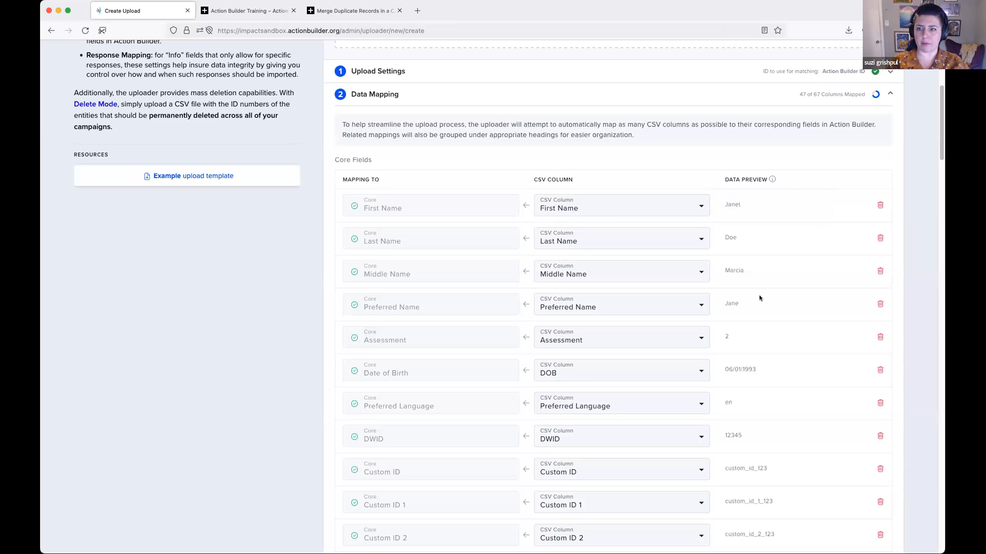
scroll(737, 210, "down", 1)
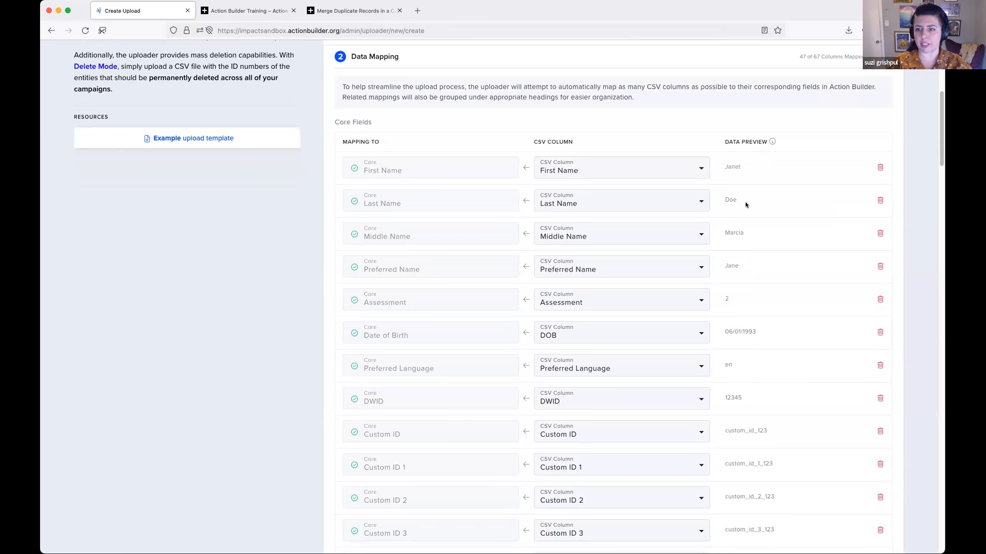
scroll(745, 202, "down", 1)
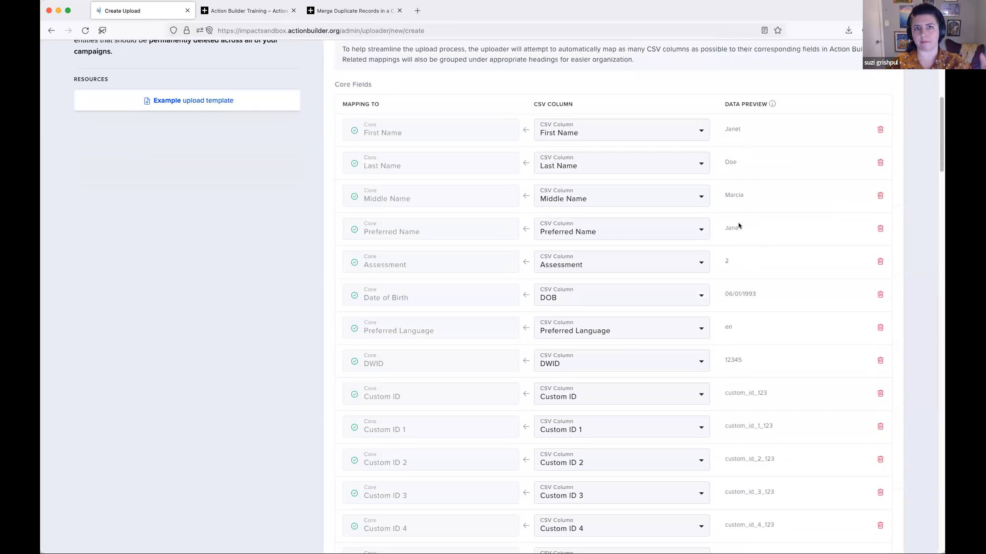
scroll(738, 223, "down", 2)
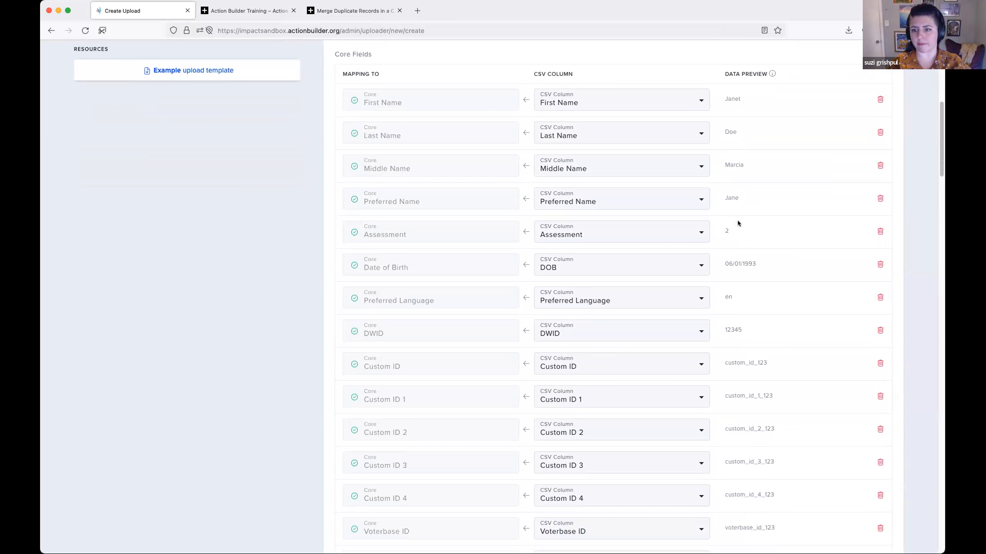
scroll(738, 221, "down", 8)
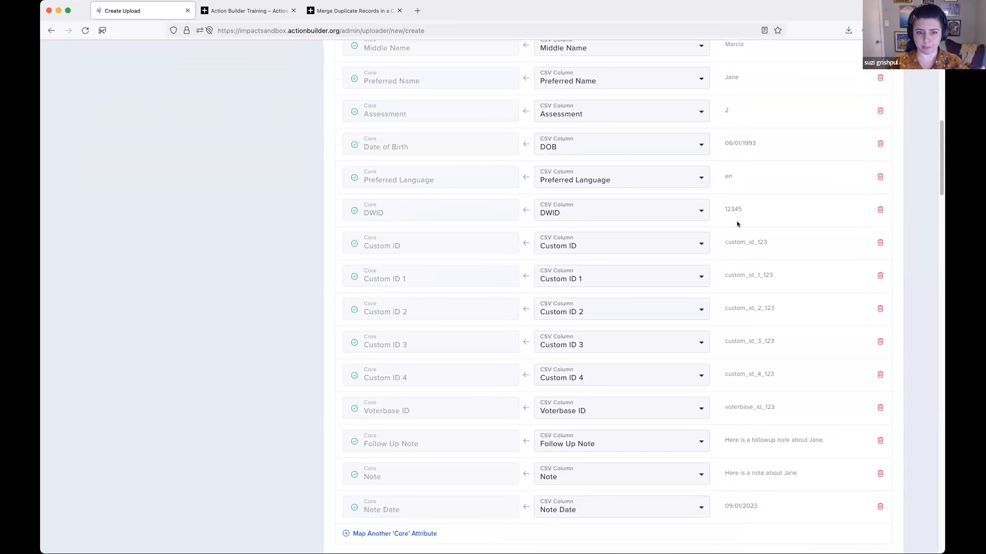
- Remove the Middle Name and Custom ID 2 mappings from the core fields
scroll(806, 241, "up", 15)
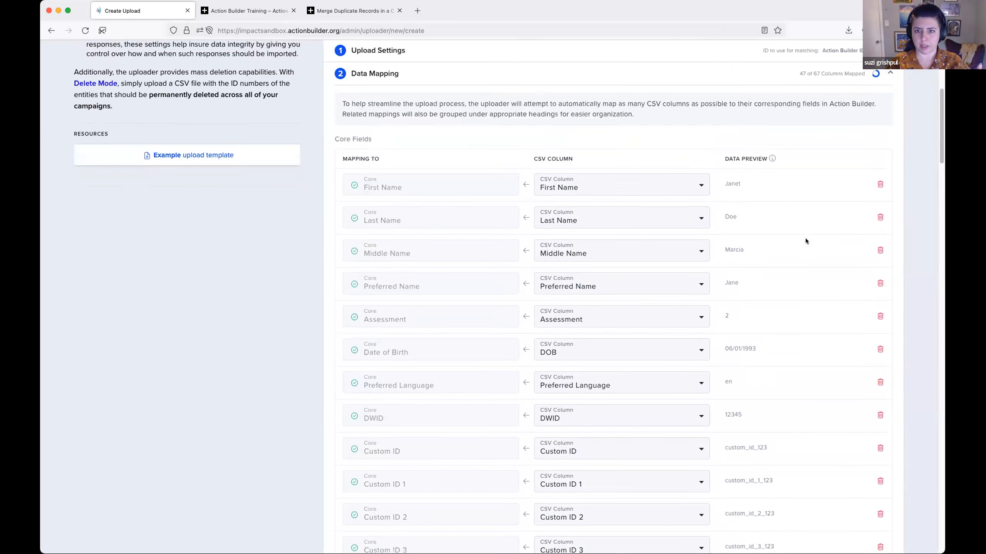
left_click(878, 279)
scroll(839, 286, "down", 11)
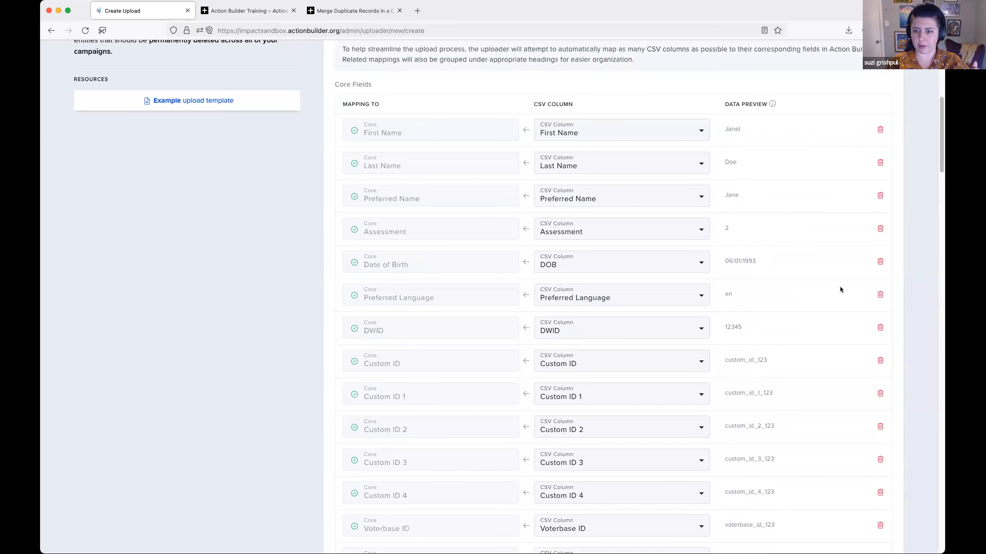
left_click(879, 336)
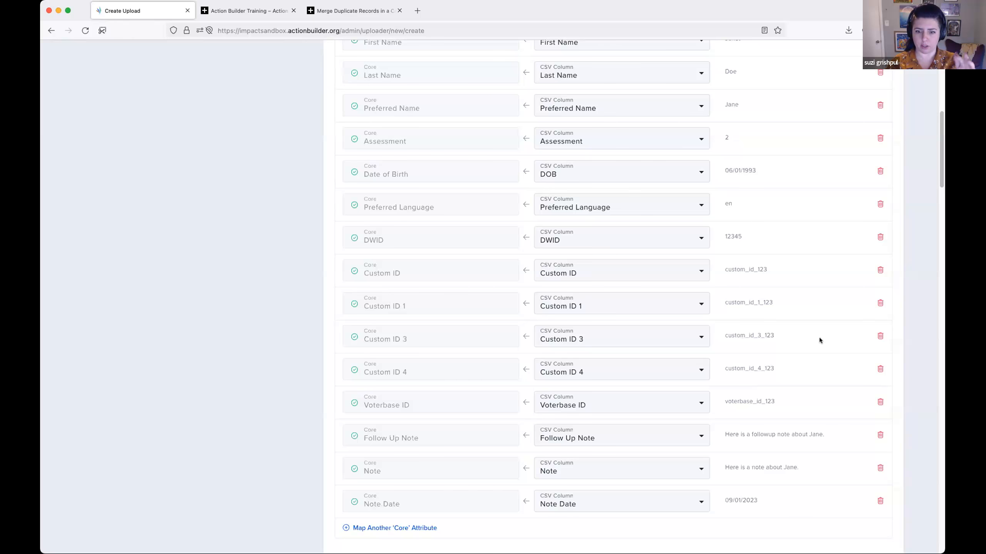
scroll(819, 338, "down", 3)
scroll(817, 334, "down", 2)
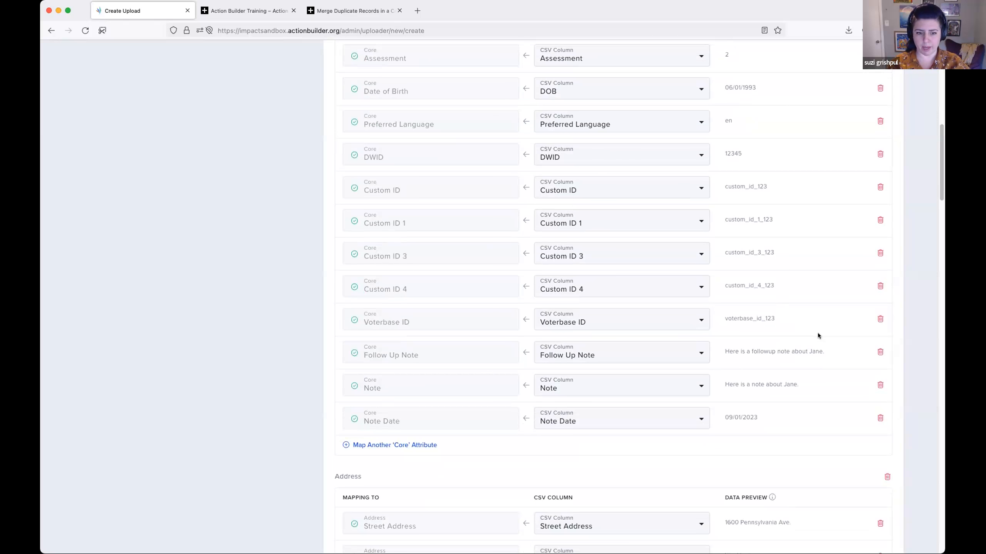
- Map another core attribute by matching Middle Name to the Middle Name CSV column
scroll(633, 352, "down", 2)
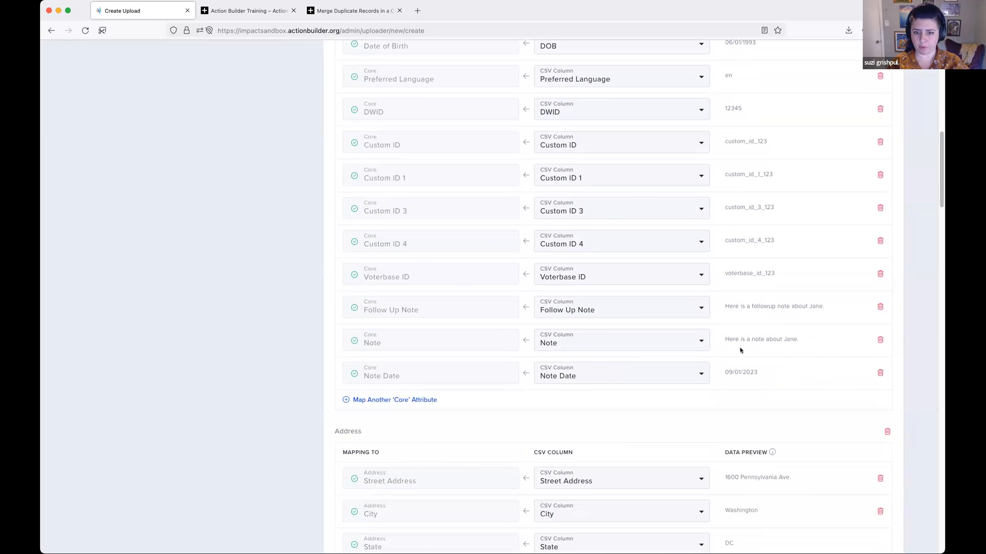
scroll(739, 348, "down", 2)
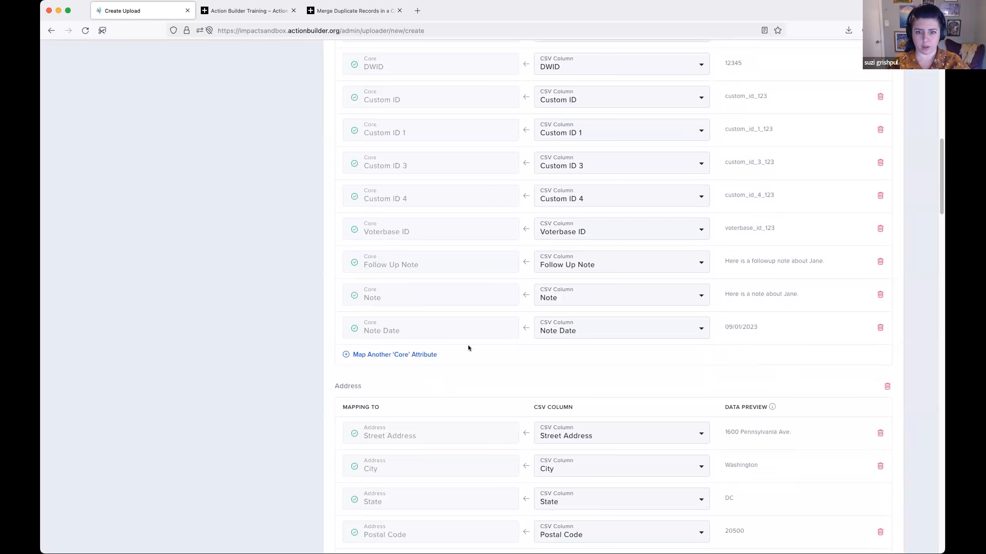
left_click(415, 355)
left_click(496, 361)
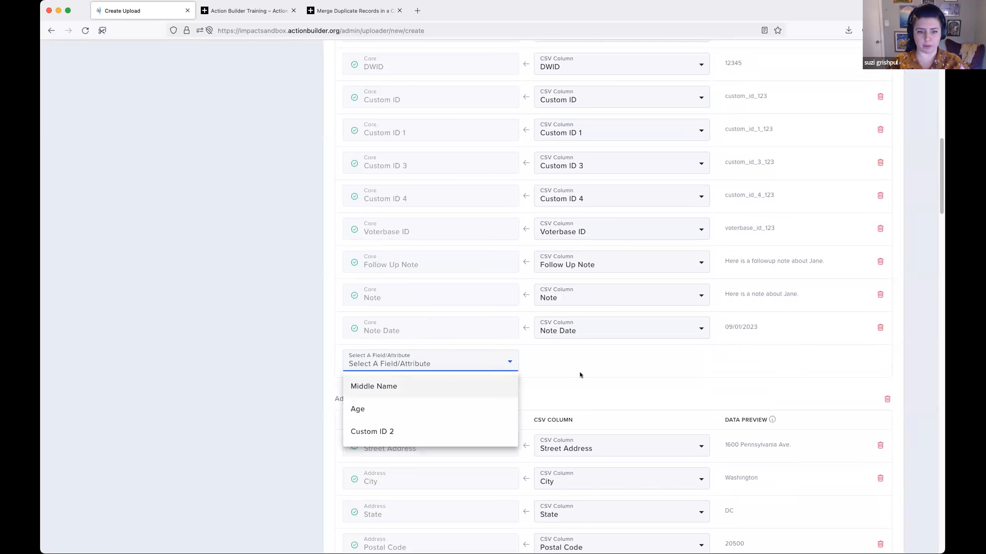
left_click(503, 385)
left_click(609, 374)
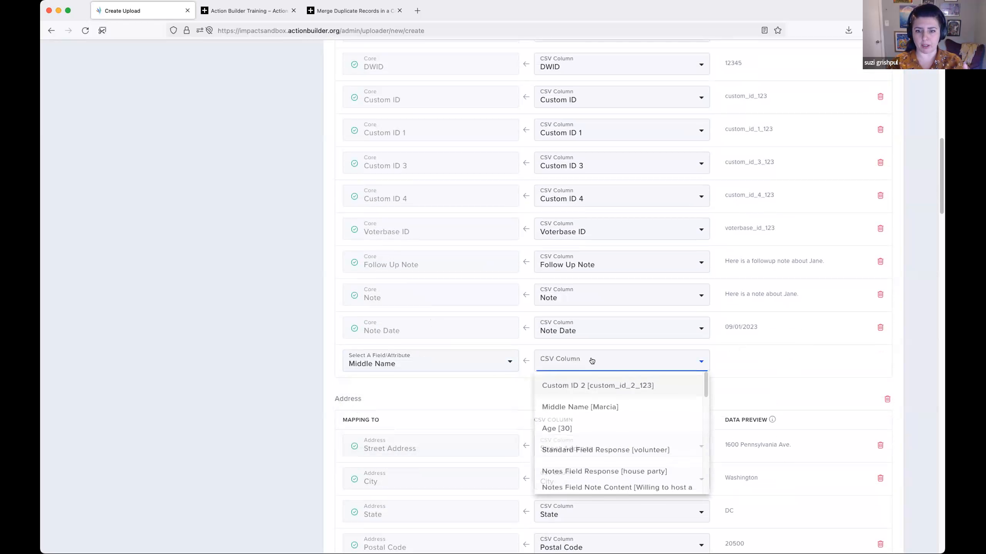
left_click(643, 409)
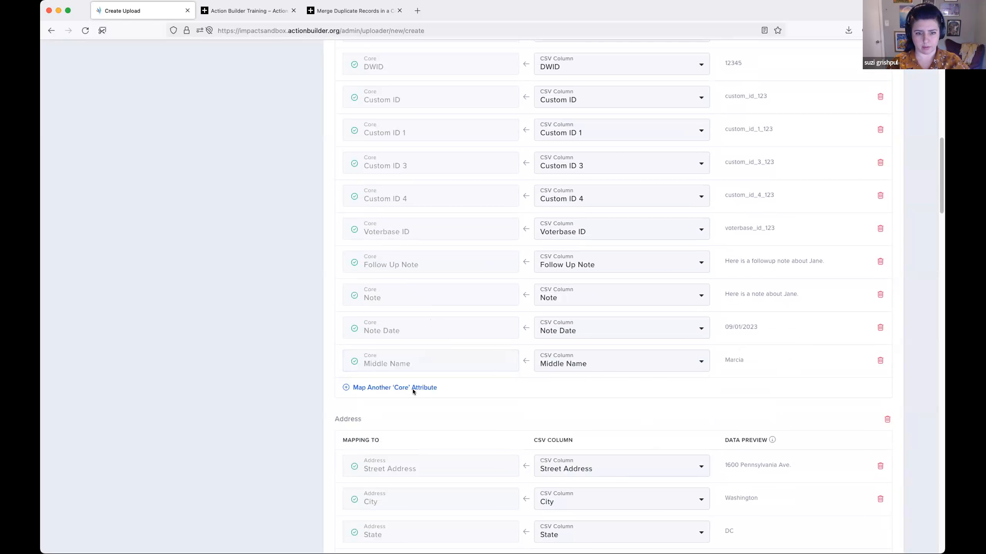
- Examine the Address mappings, including the CSV columns selectable for Status and its data source options
scroll(413, 383, "down", 2)
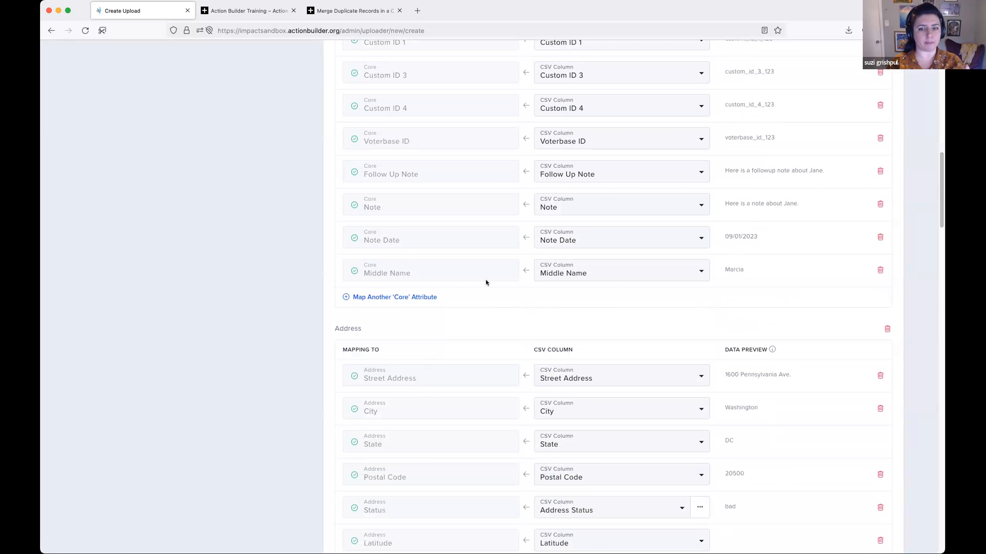
scroll(482, 276, "down", 3)
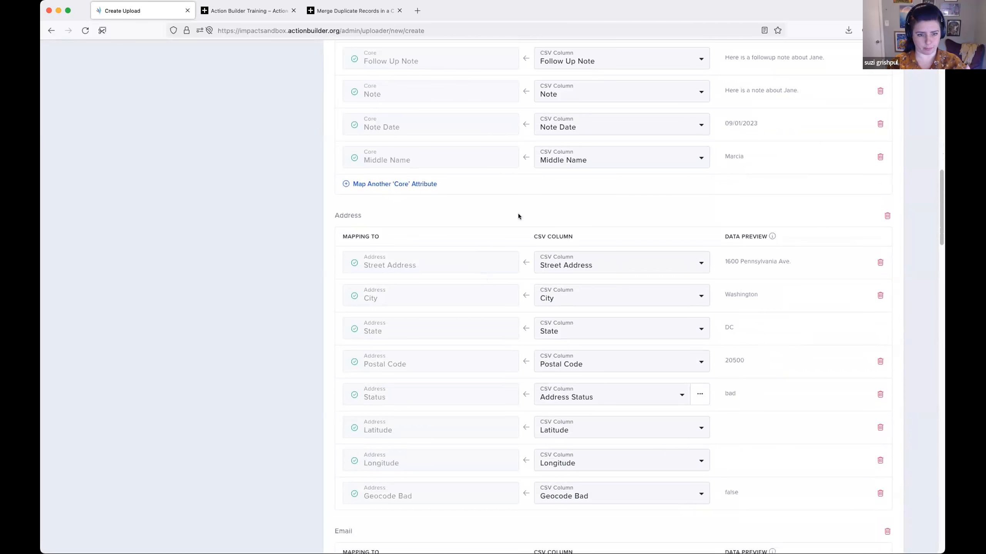
scroll(594, 293, "down", 1)
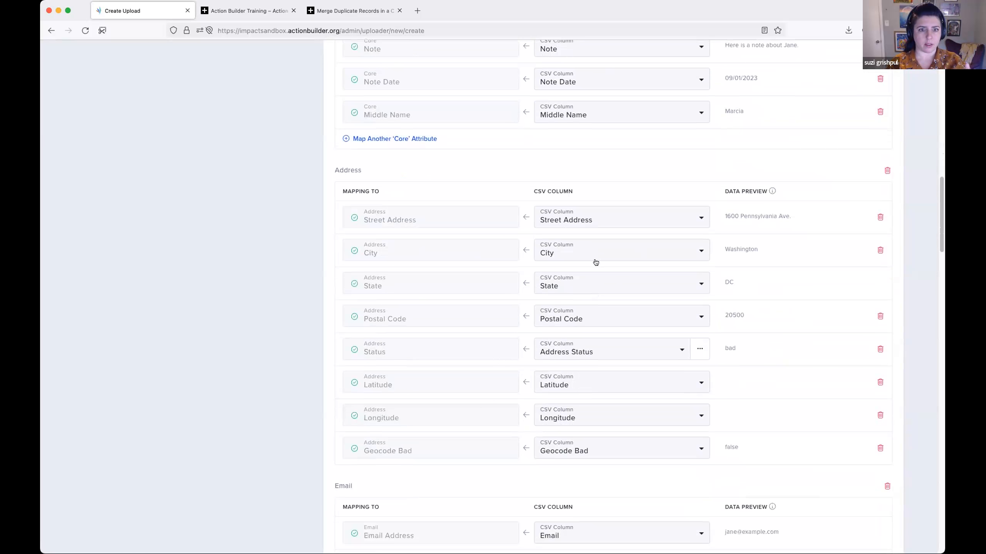
scroll(404, 265, "down", 1)
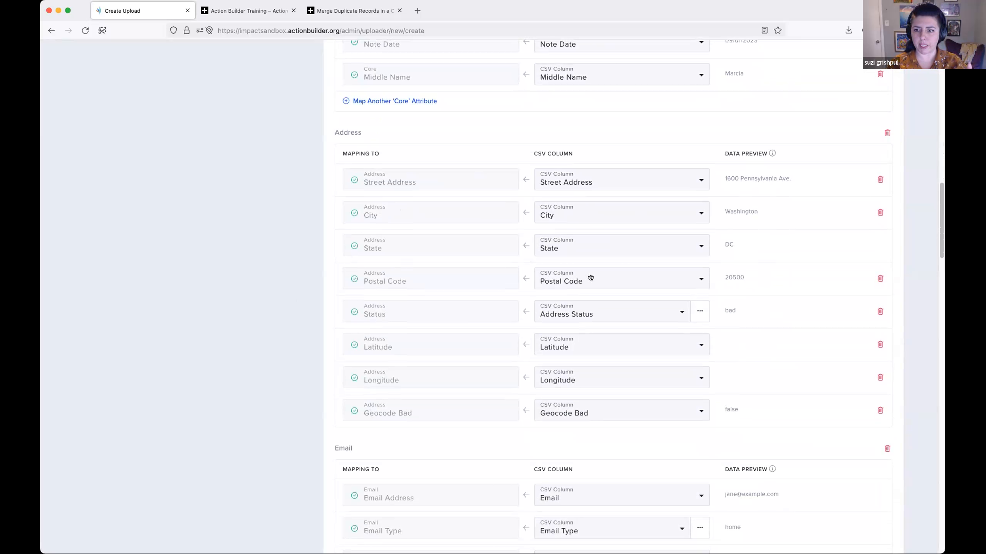
left_click(627, 315)
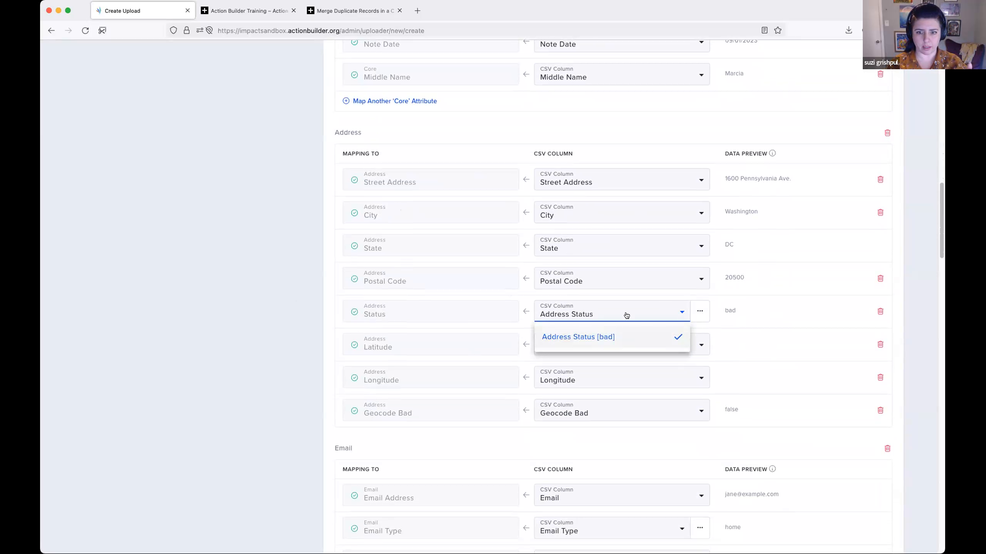
left_click(253, 315)
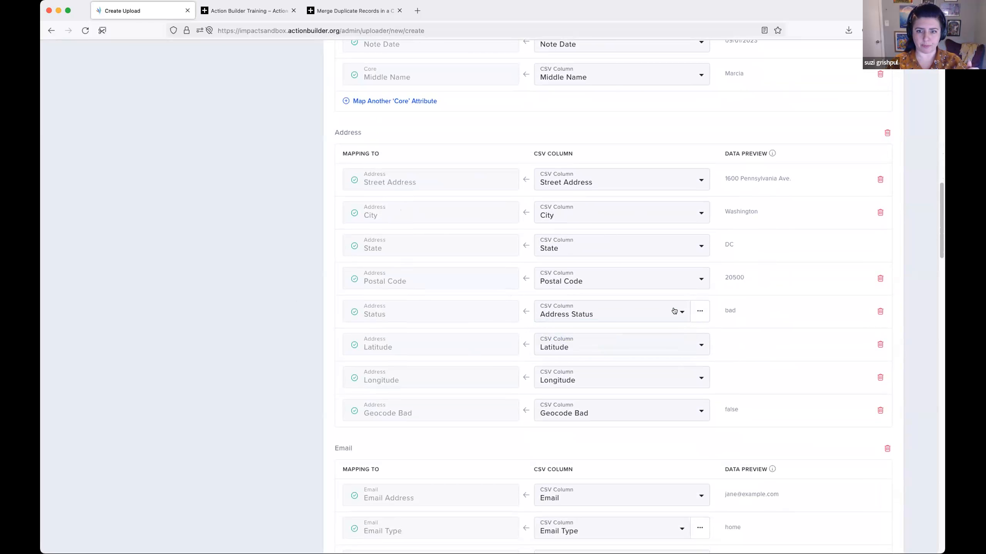
left_click(705, 311)
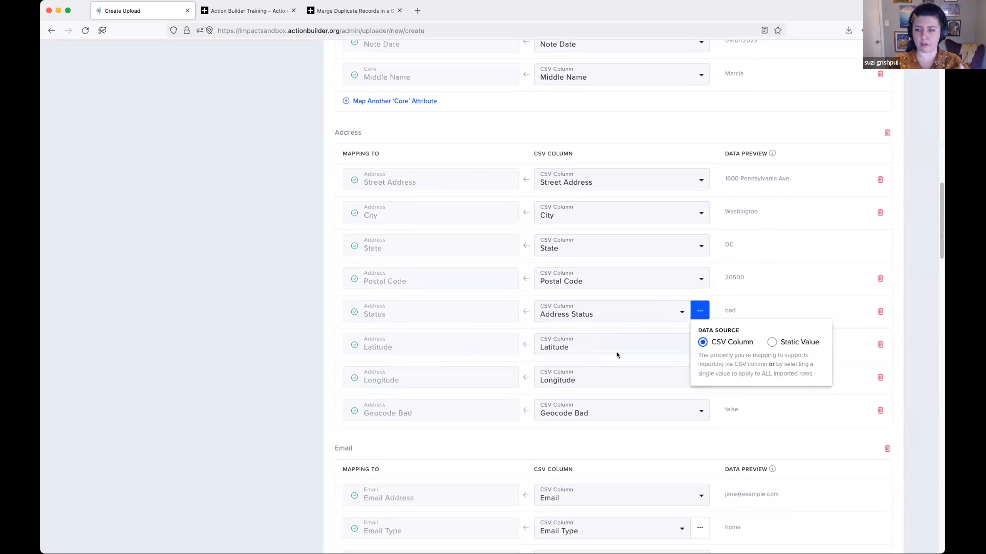
left_click(719, 317)
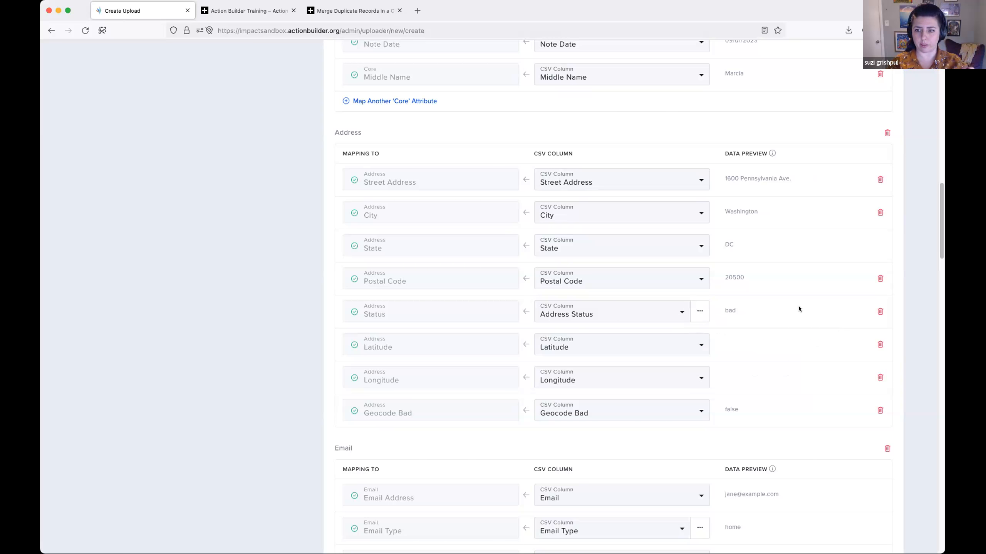
- Switch the address Status mapping to a static value and try both Bad and Do Not Contact
left_click(700, 311)
scroll(786, 296, "down", 1)
left_click(774, 304)
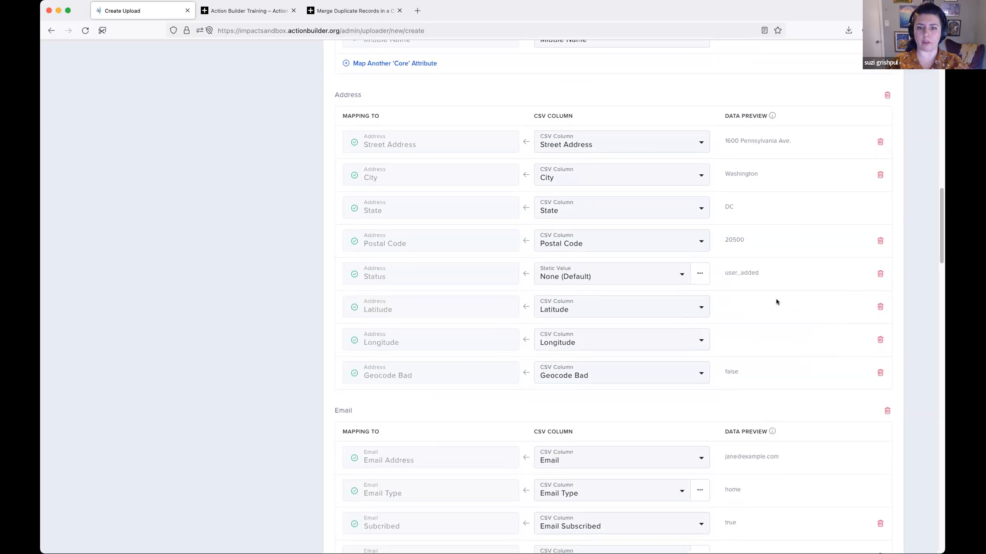
left_click(637, 278)
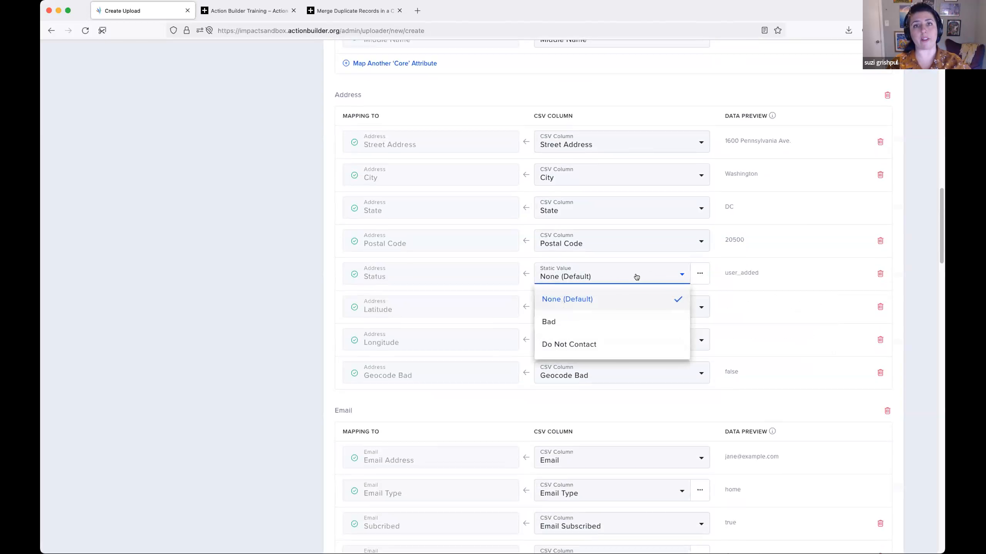
left_click(642, 319)
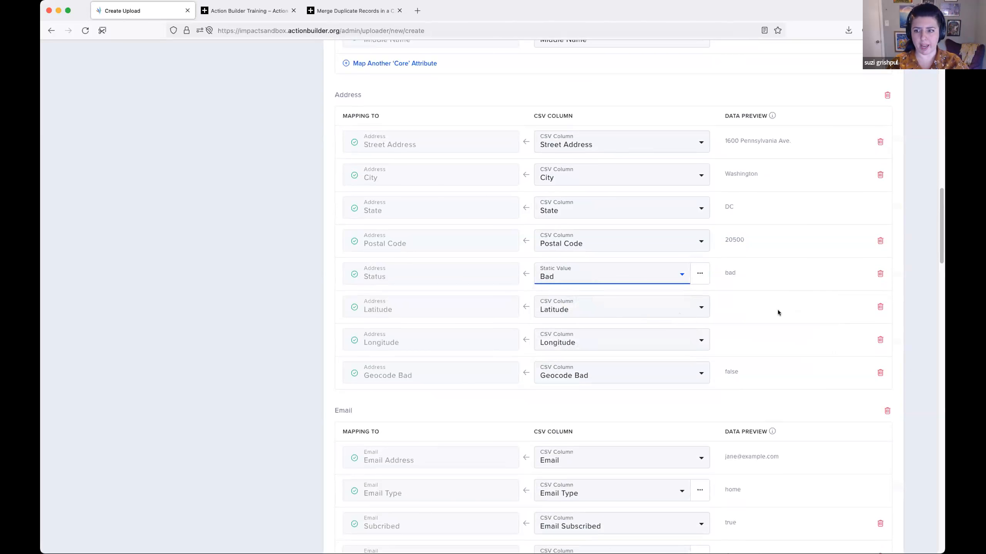
left_click(627, 275)
left_click(634, 338)
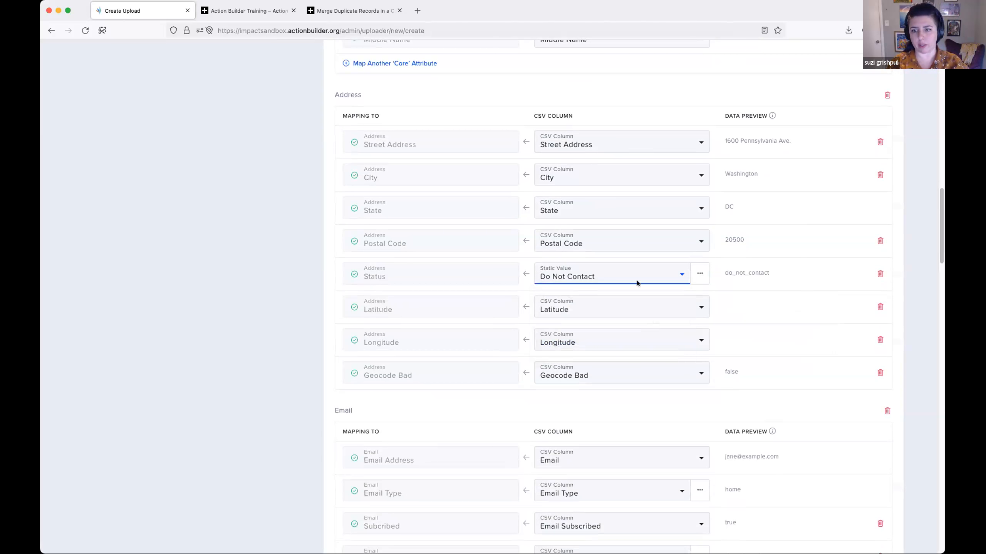
- Remove the Status mapping from the address fields and add an empty row for another address attribute
left_click(874, 275)
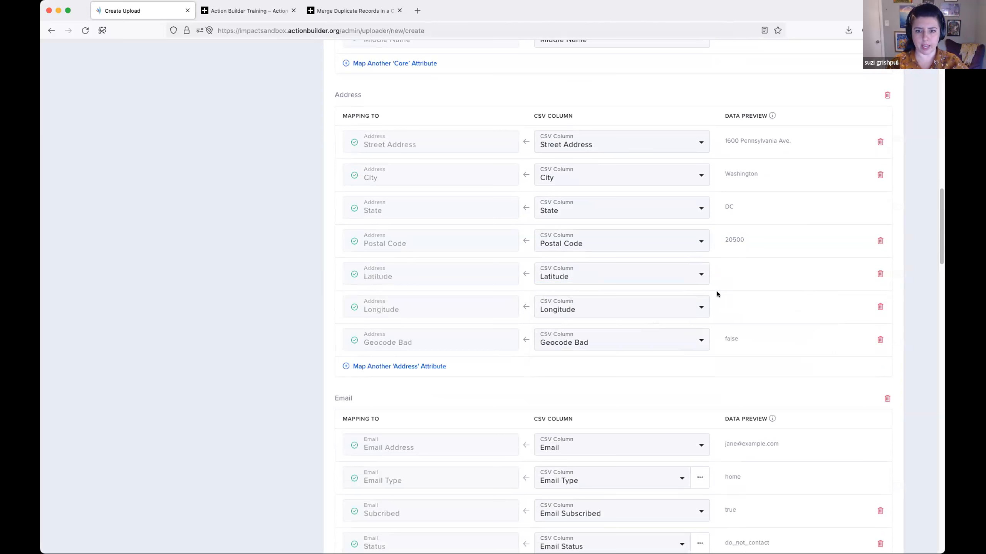
scroll(705, 291, "down", 1)
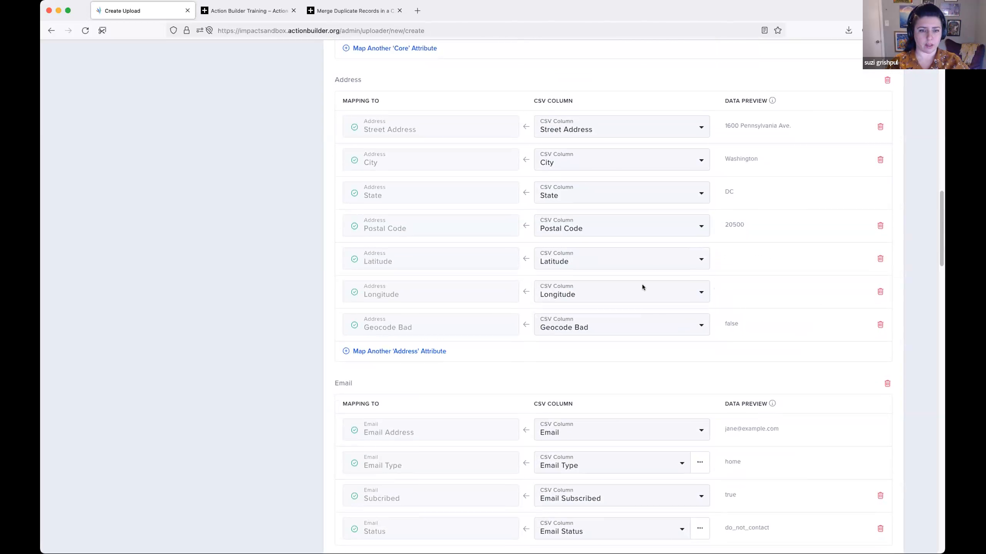
scroll(537, 354, "down", 2)
left_click(415, 312)
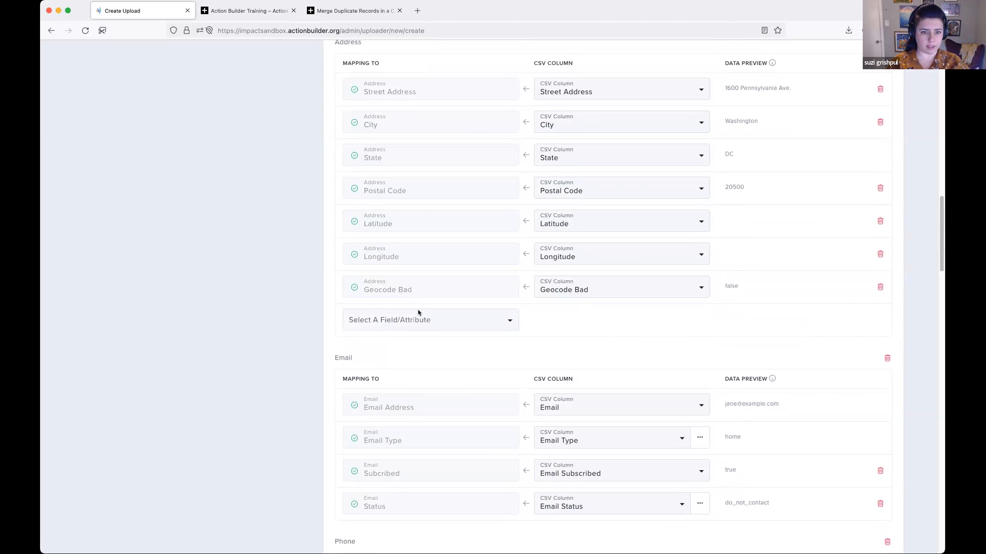
left_click(446, 320)
left_click(577, 317)
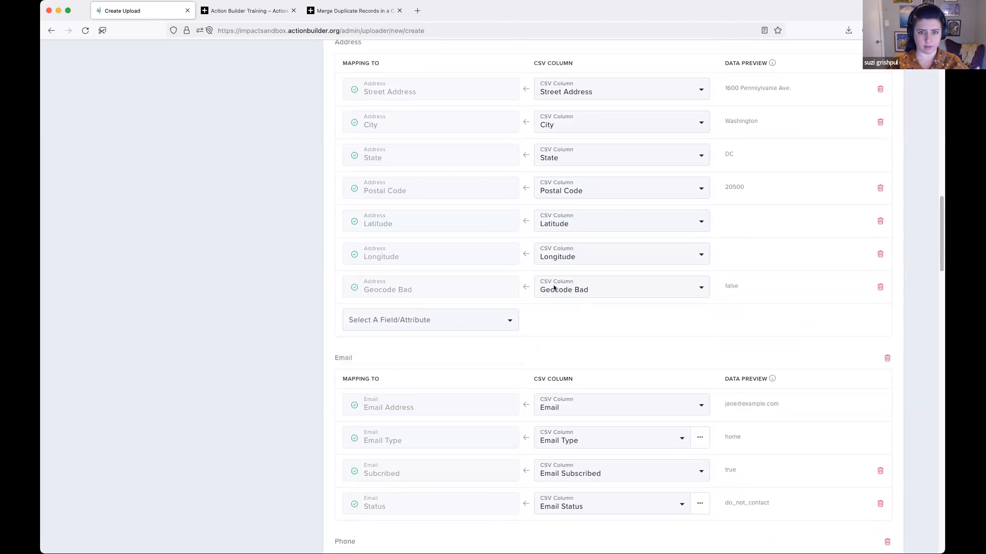
- Review the remaining Address mappings and the Email mappings with their data preview
scroll(519, 201, "up", 5)
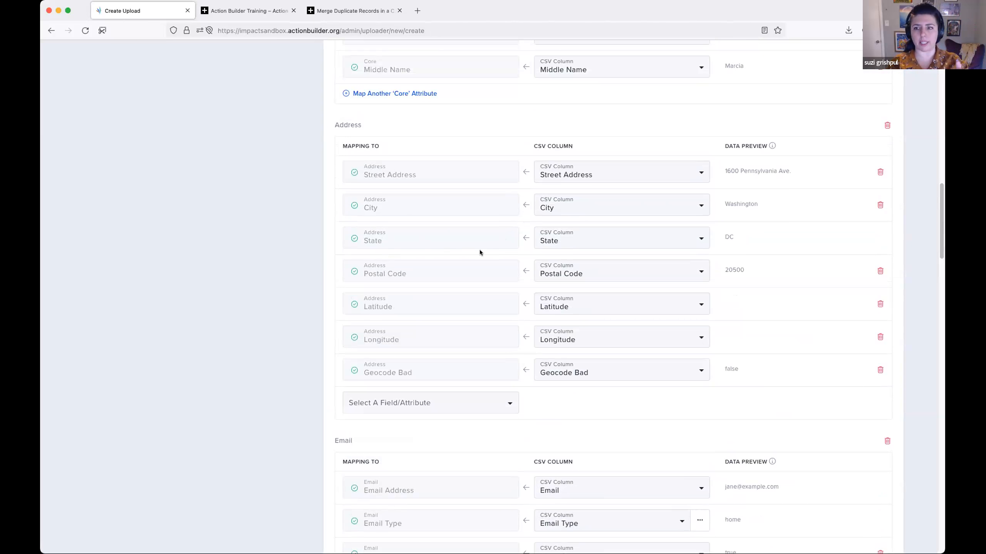
scroll(480, 248, "down", 2)
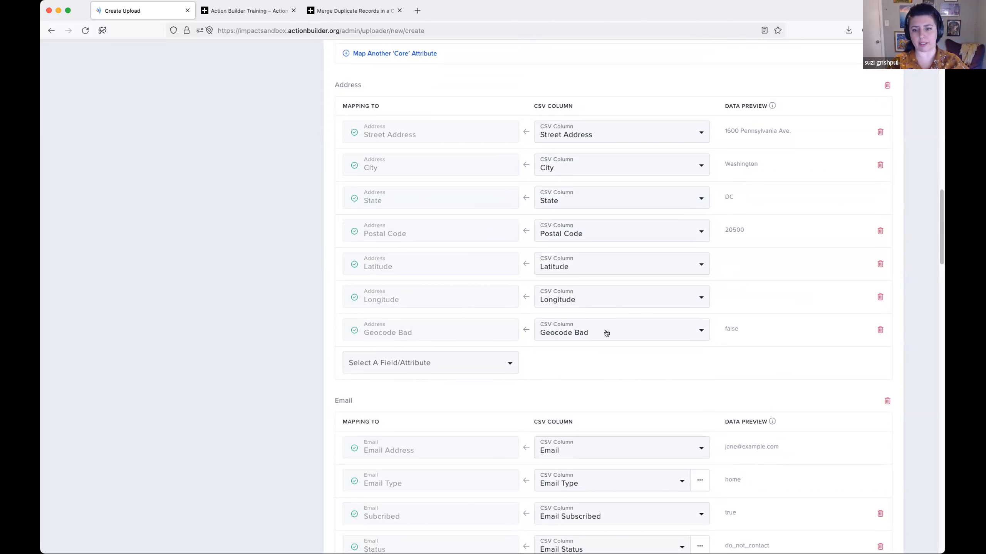
scroll(607, 330, "down", 2)
scroll(608, 332, "down", 2)
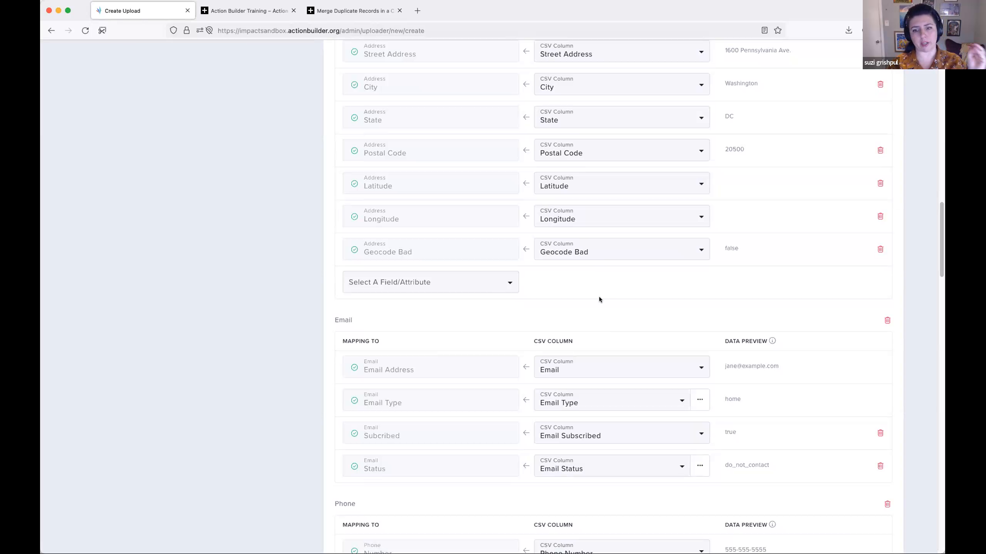
scroll(598, 296, "down", 5)
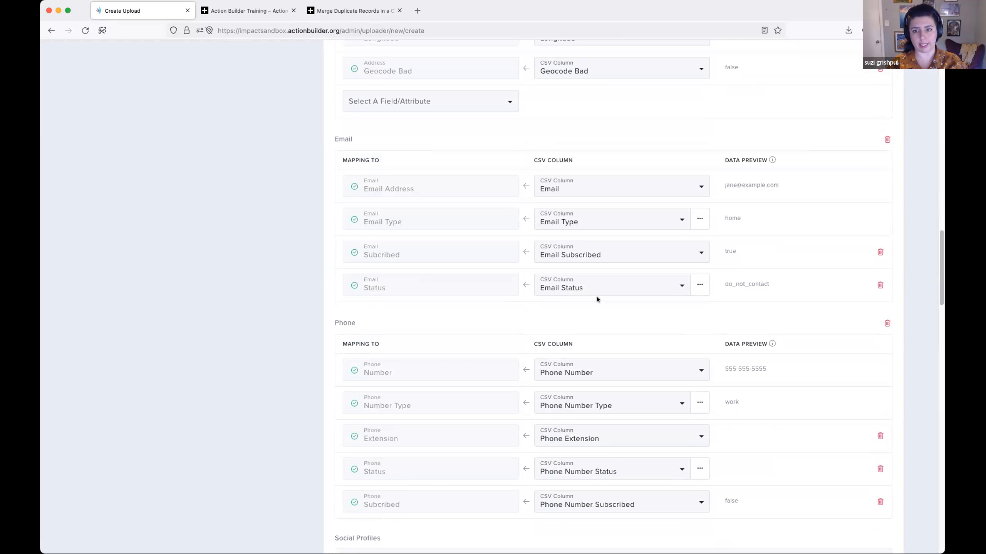
scroll(596, 297, "up", 4)
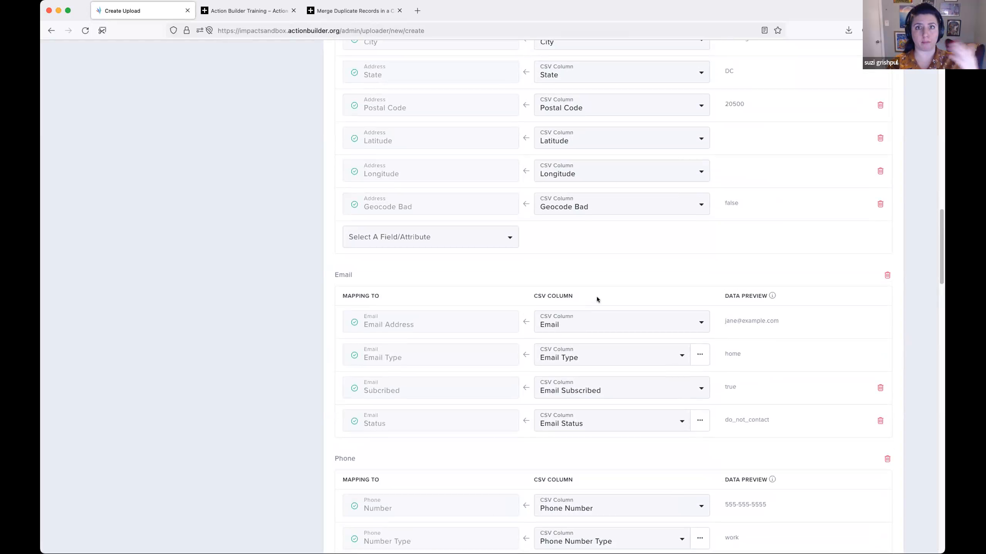
scroll(597, 296, "up", 1)
scroll(647, 313, "down", 3)
scroll(776, 360, "down", 2)
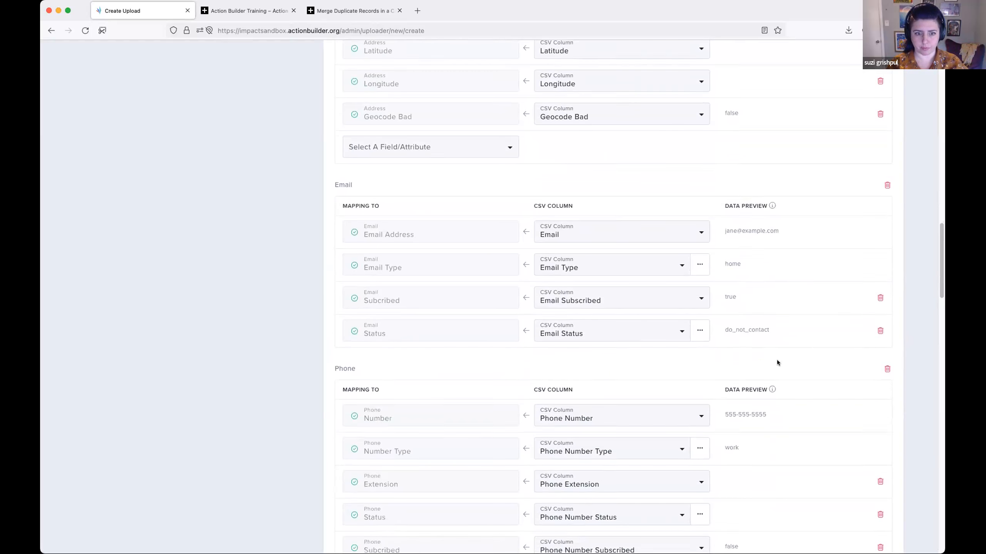
- Examine the Phone mappings and the Social Profiles mappings from Discord down to Twitter
scroll(775, 359, "down", 3)
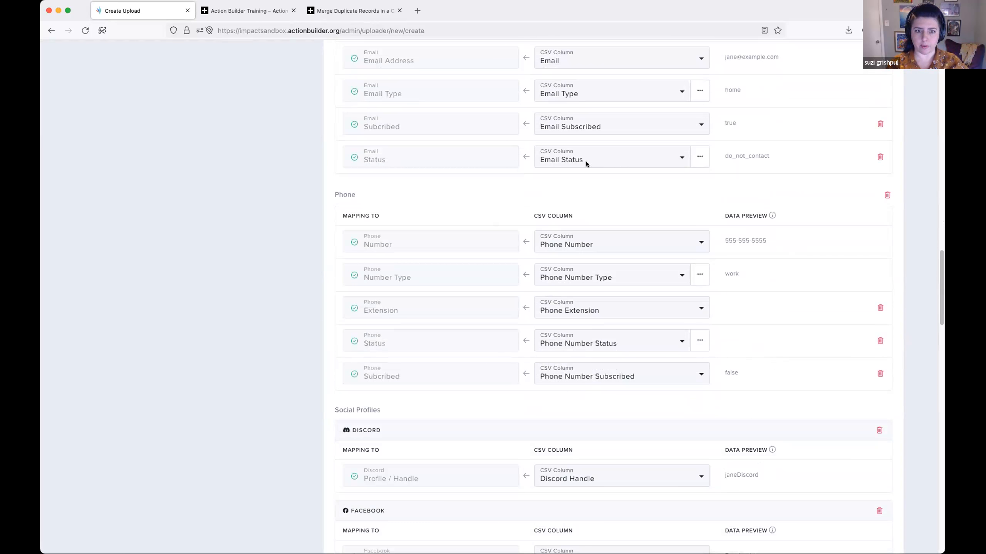
scroll(823, 280, "down", 2)
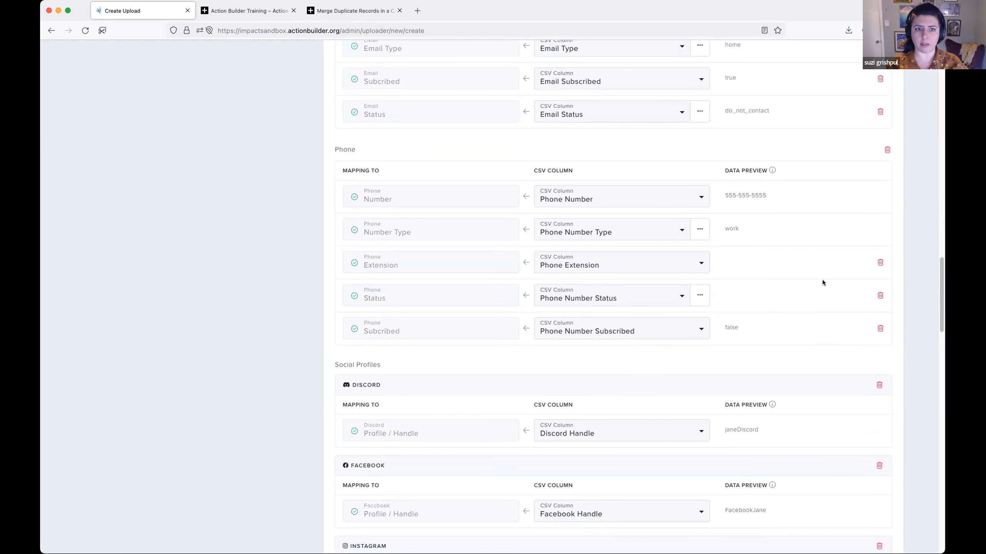
scroll(821, 277, "down", 1)
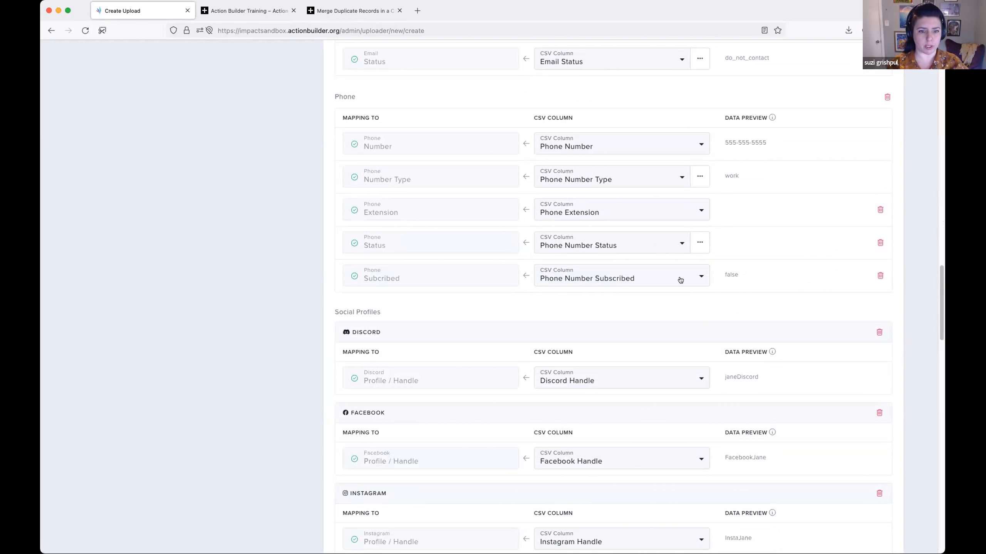
scroll(680, 278, "down", 1)
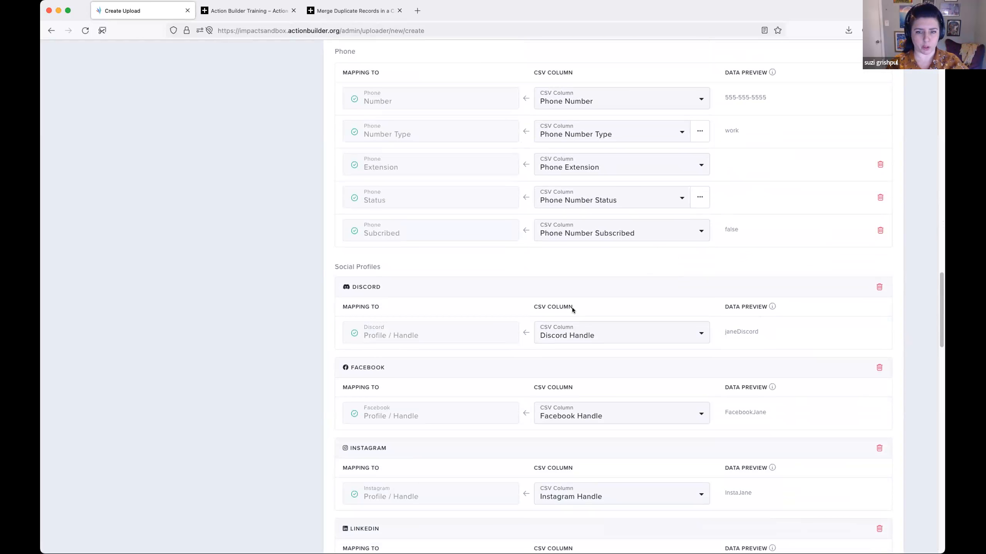
scroll(569, 305, "down", 1)
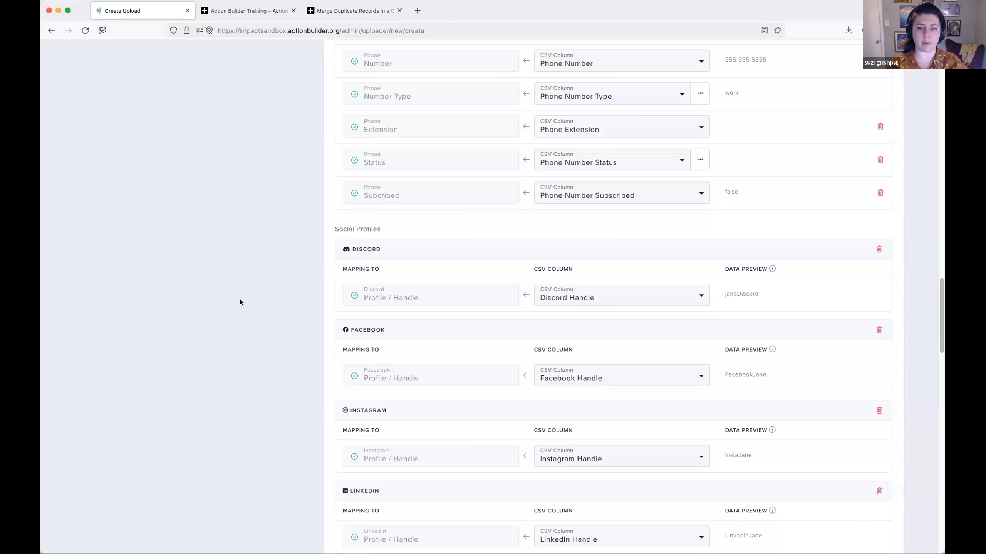
scroll(253, 307, "down", 1)
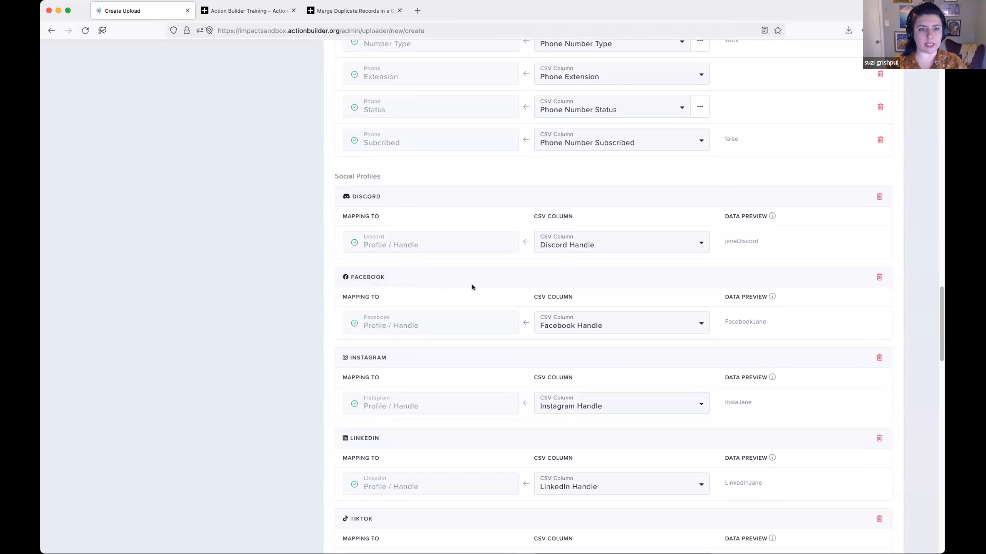
scroll(457, 330, "down", 1)
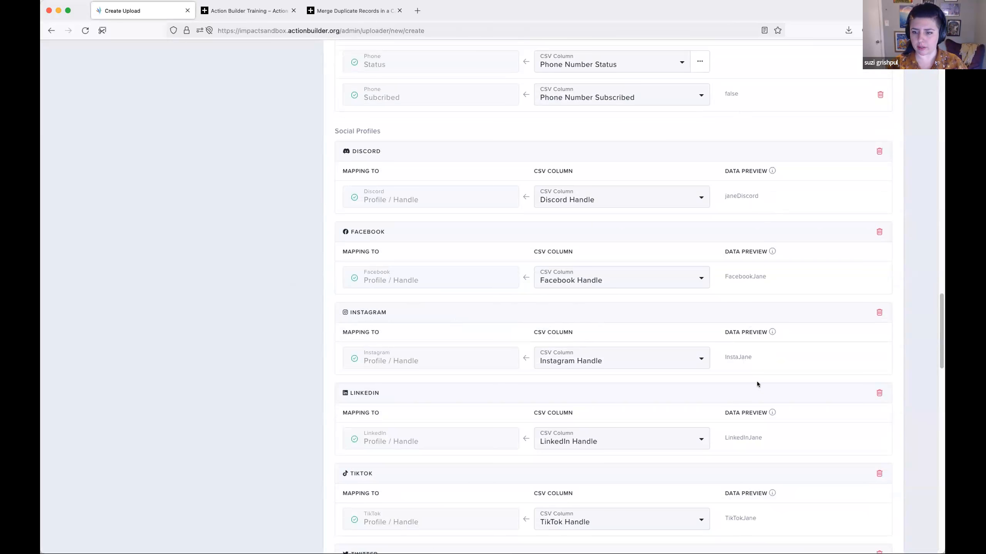
scroll(761, 374, "down", 2)
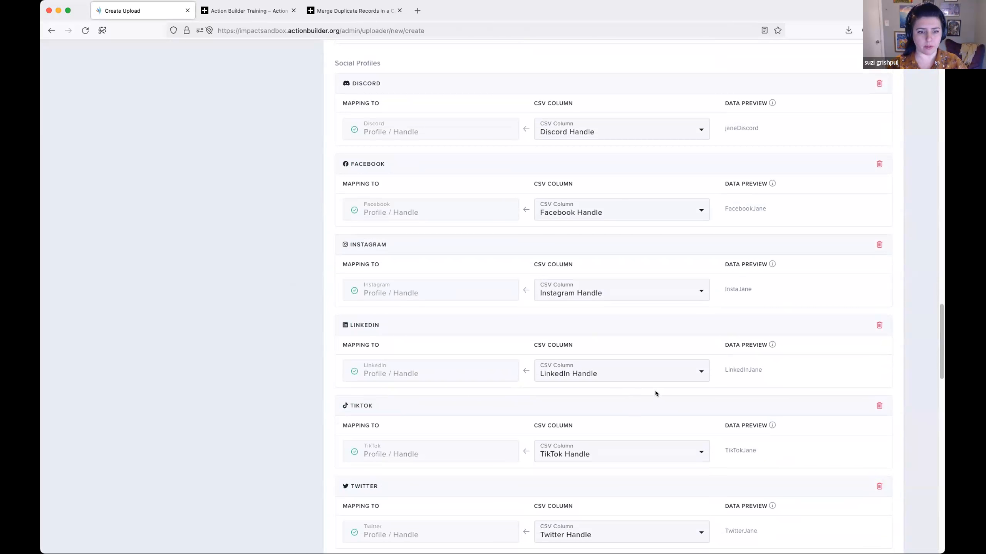
- Examine the remaining Social Profiles mappings from Twitter through Website, WeChat and WhatsApp to Other, with their data preview
scroll(655, 390, "down", 2)
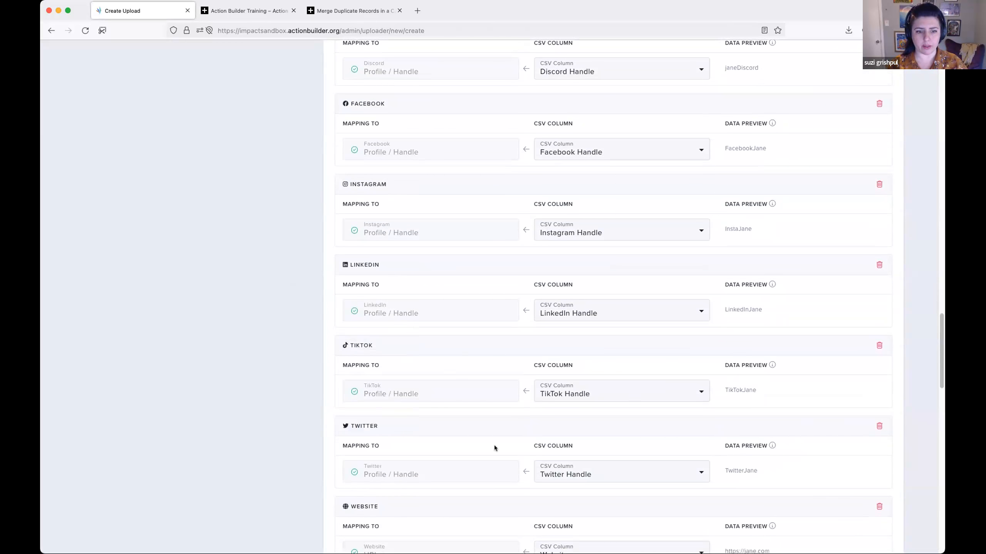
scroll(500, 445, "down", 2)
scroll(621, 410, "down", 3)
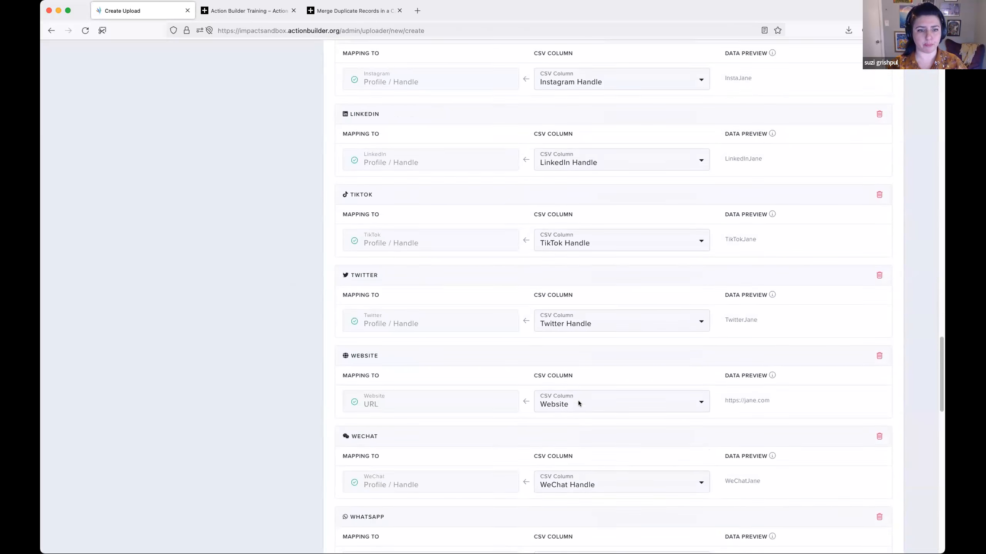
scroll(578, 403, "down", 2)
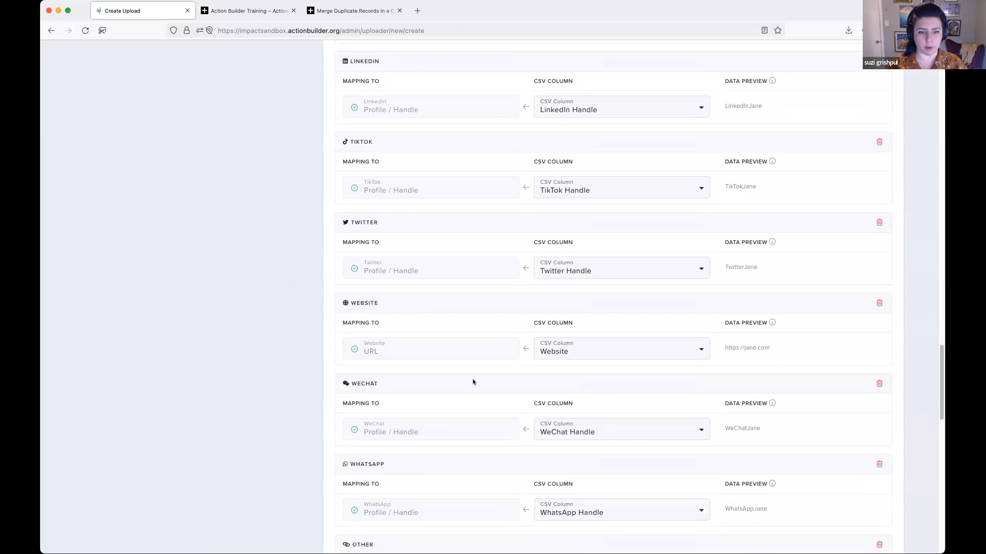
scroll(481, 382, "down", 3)
scroll(487, 385, "down", 1)
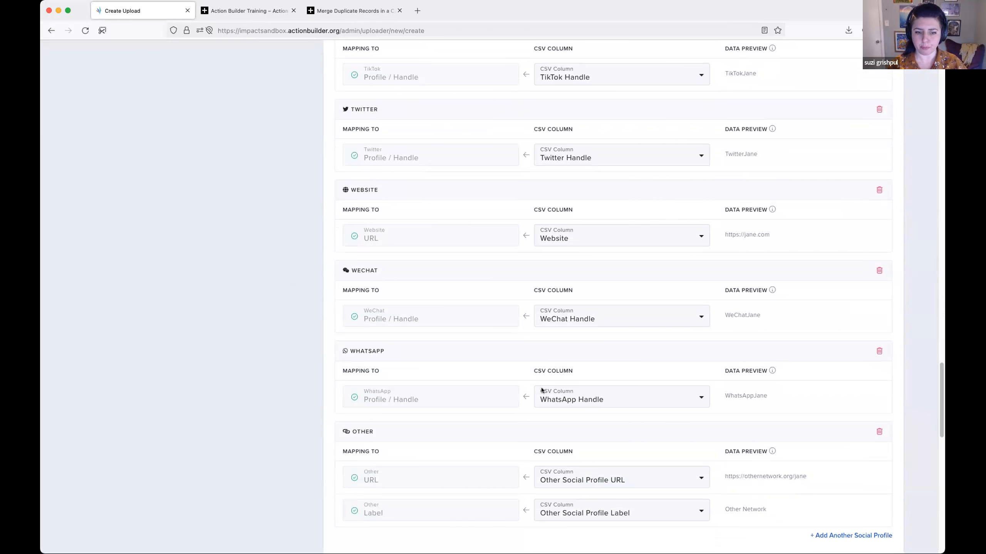
scroll(474, 341, "down", 5)
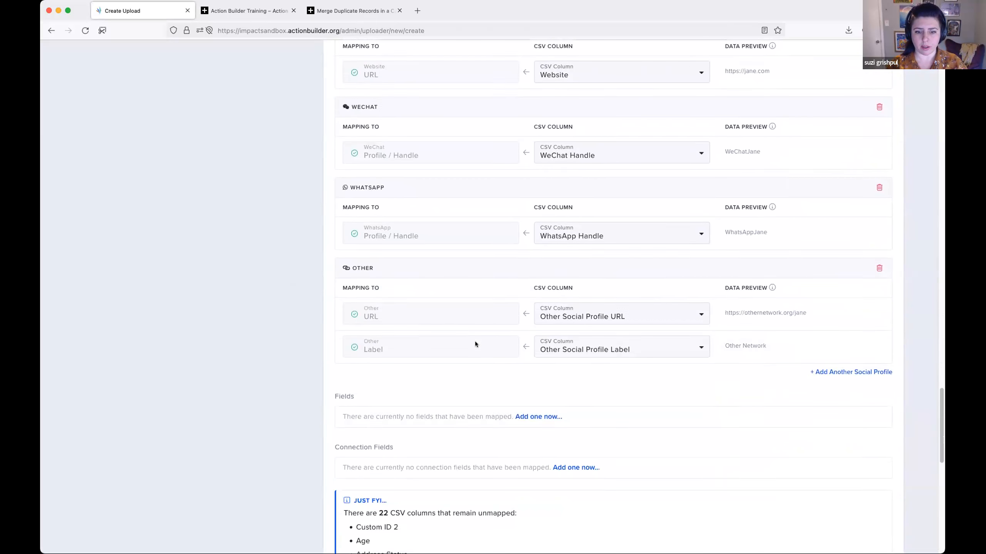
scroll(475, 341, "down", 2)
- Add a mapping for the Organizer Assigned field and look through the CSV columns offered for its Response Name
left_click(539, 369)
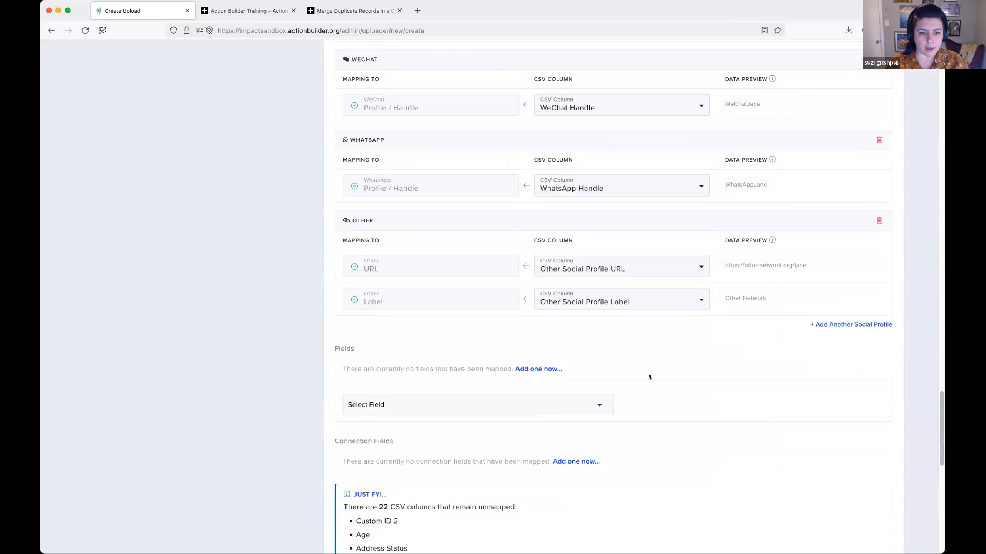
scroll(648, 374, "down", 1)
left_click(573, 355)
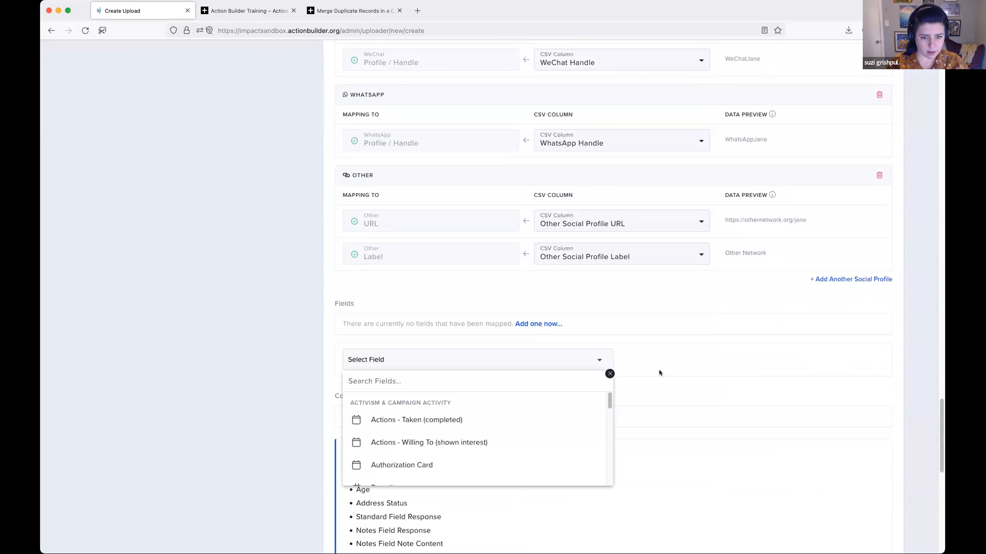
scroll(659, 370, "down", 2)
scroll(536, 354, "down", 5)
scroll(535, 354, "up", 5)
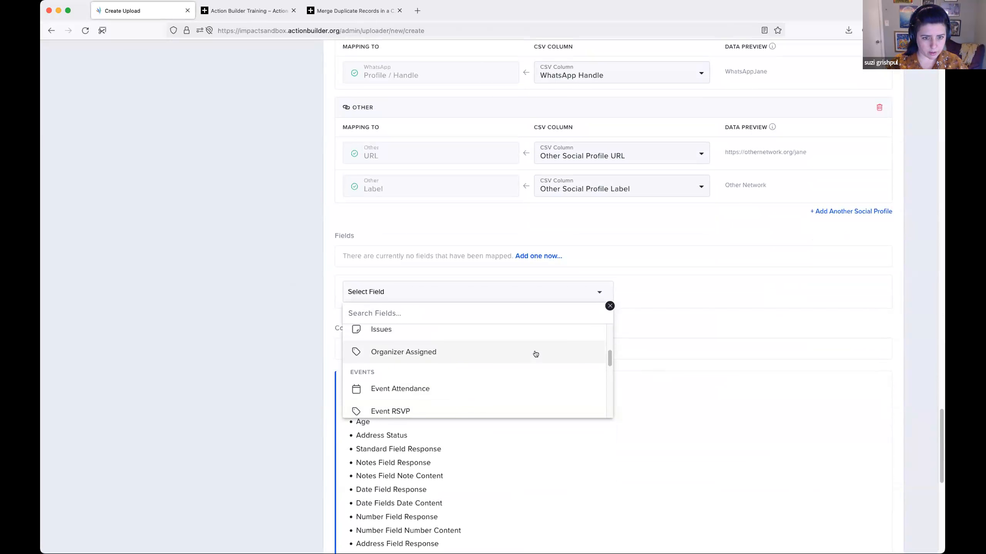
left_click(536, 385)
scroll(667, 319, "down", 2)
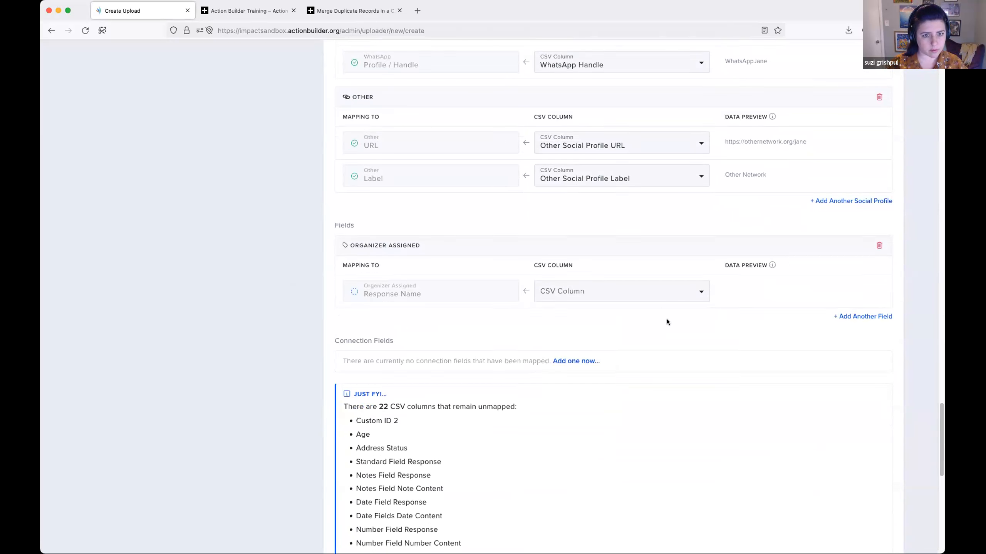
left_click(639, 259)
scroll(681, 301, "down", 3)
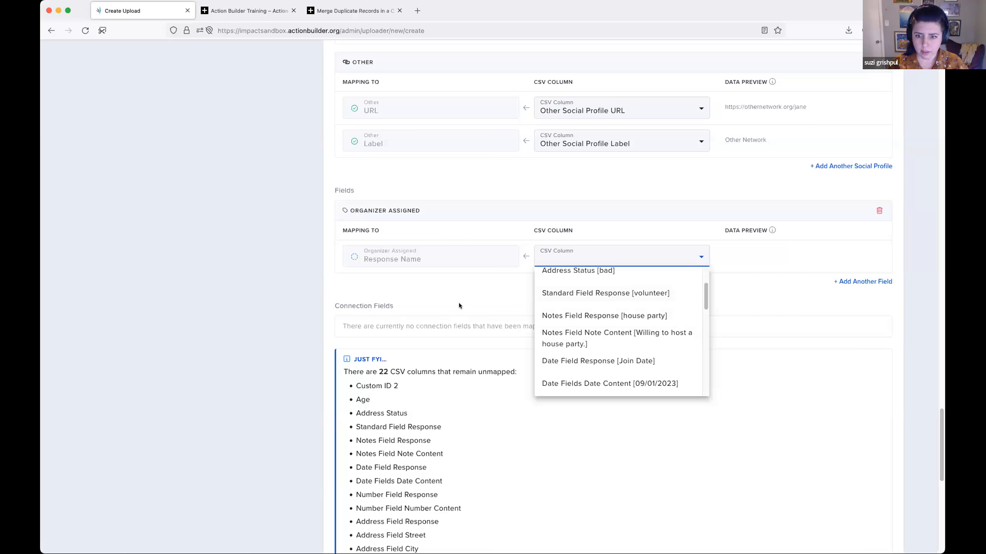
- Close the CSV column choices and remove the Organizer Assigned field mapping
left_click(415, 259)
left_click(879, 211)
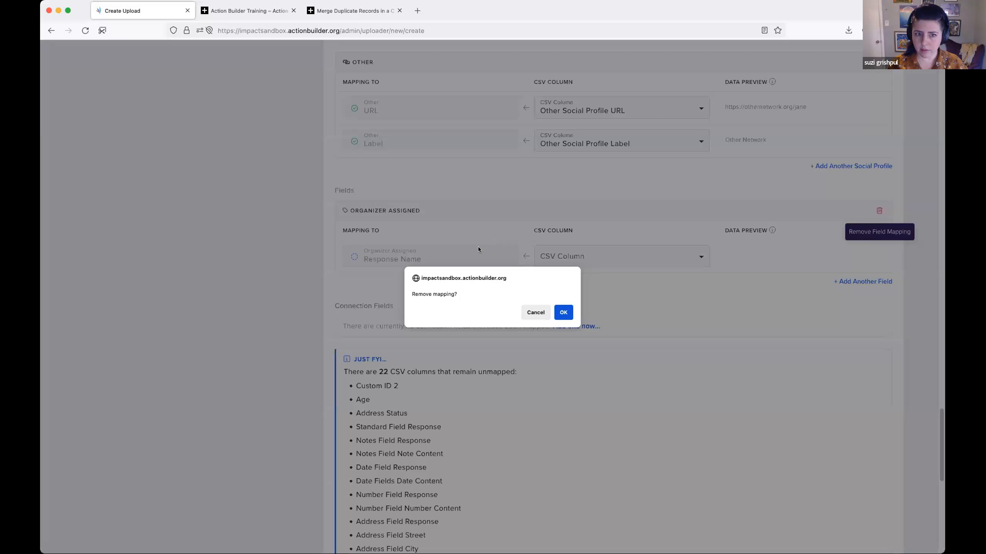
left_click(563, 313)
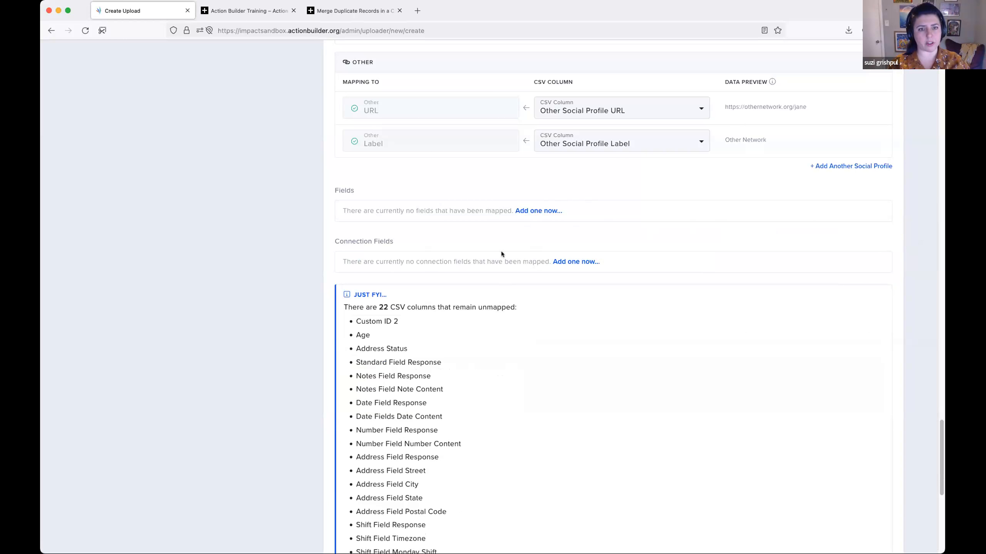
- Try a Pronouns field mapping, checking the CSV columns offered for its Response Name, and remove the mapping
left_click(537, 212)
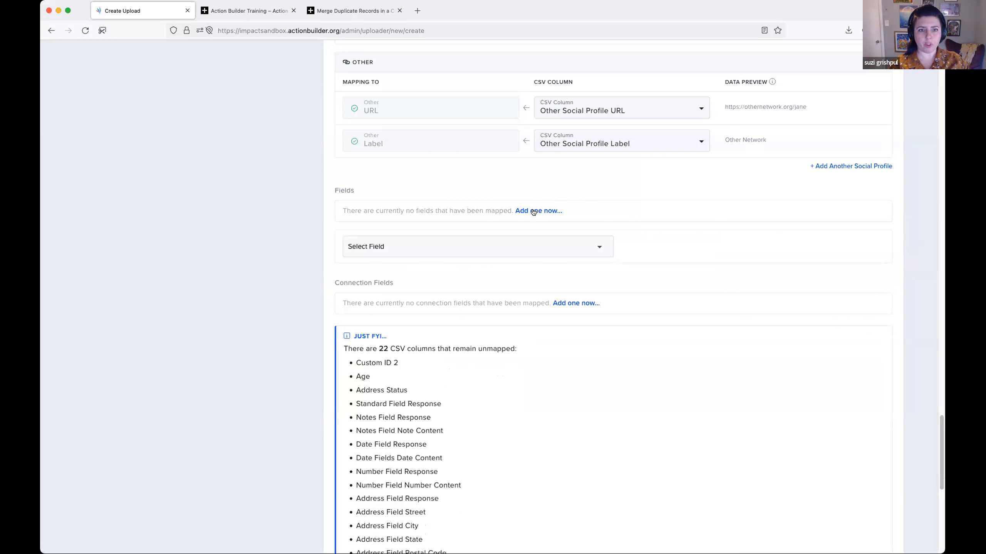
left_click(542, 243)
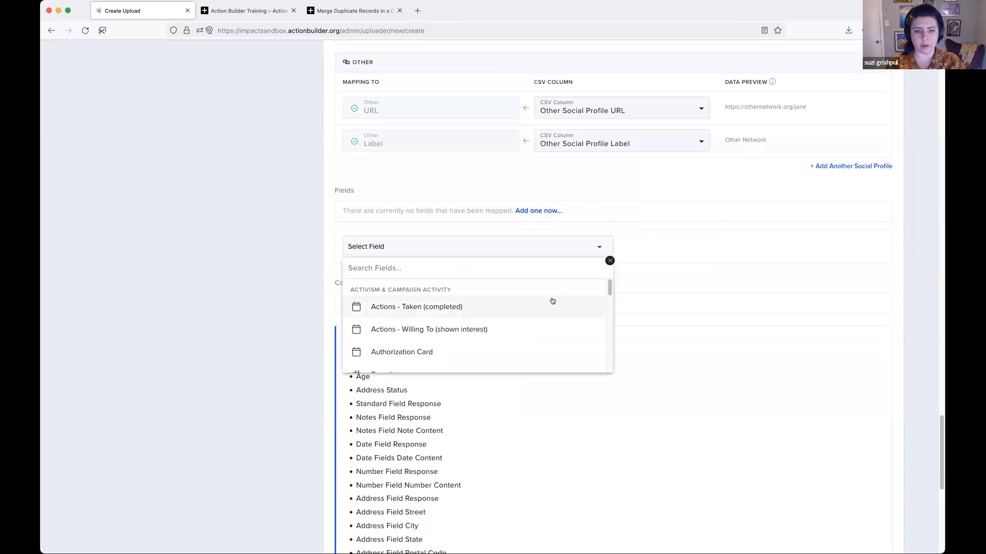
scroll(551, 300, "down", 3)
scroll(552, 300, "down", 5)
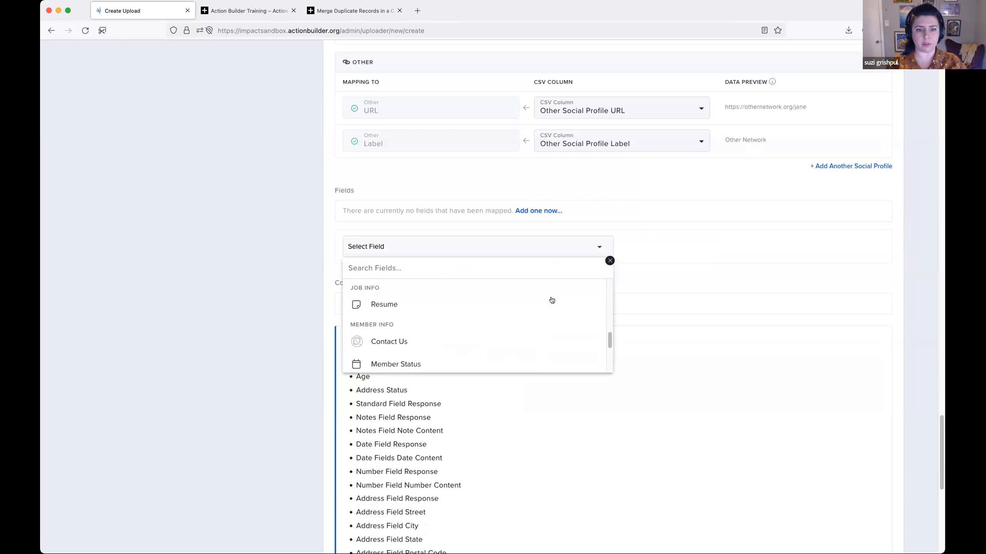
scroll(544, 309, "down", 1)
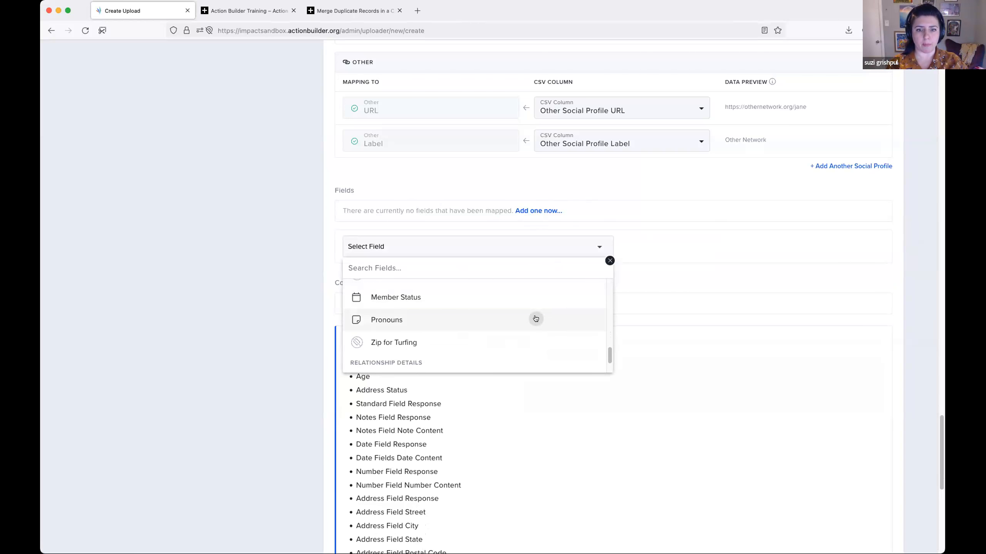
left_click(533, 319)
left_click(689, 259)
scroll(688, 311, "down", 5)
scroll(689, 328, "down", 8)
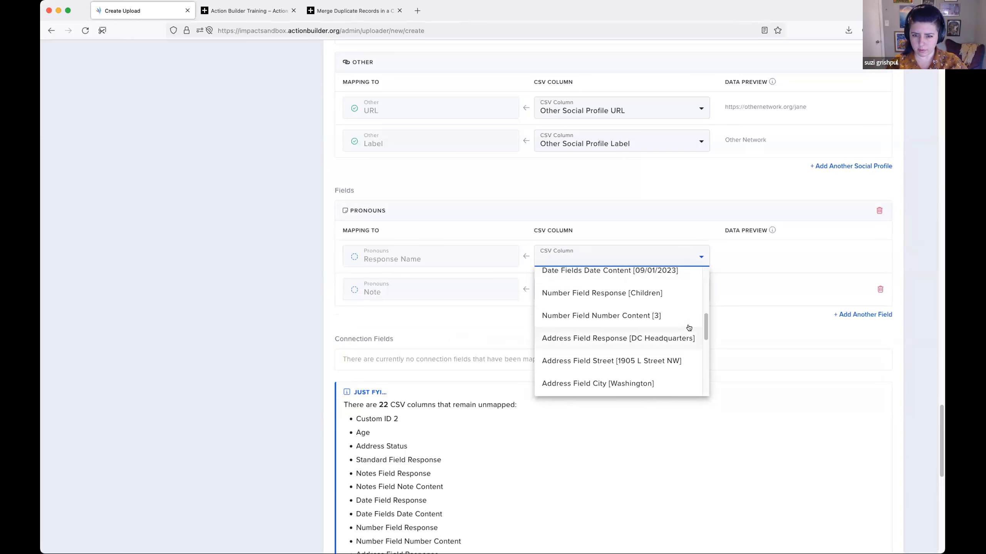
scroll(689, 328, "up", 15)
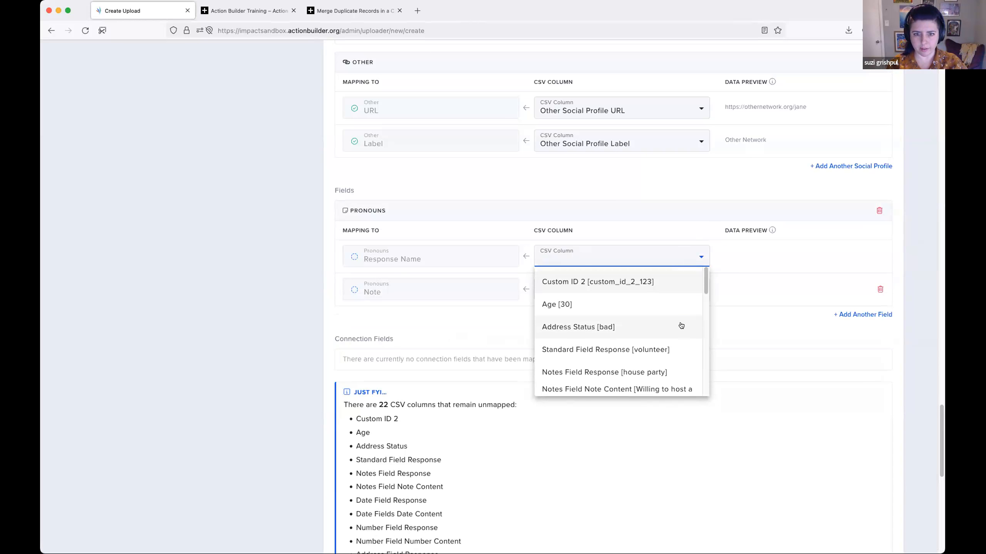
left_click(848, 215)
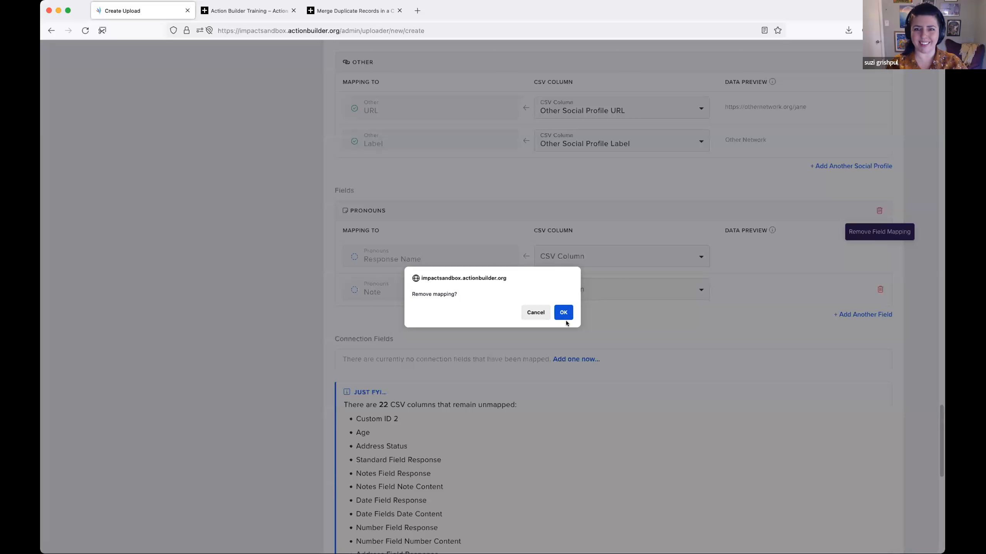
left_click(564, 312)
- Try a Resume field mapping from the Job Info section and remove it
left_click(537, 212)
left_click(505, 244)
scroll(526, 328, "down", 3)
scroll(526, 328, "down", 5)
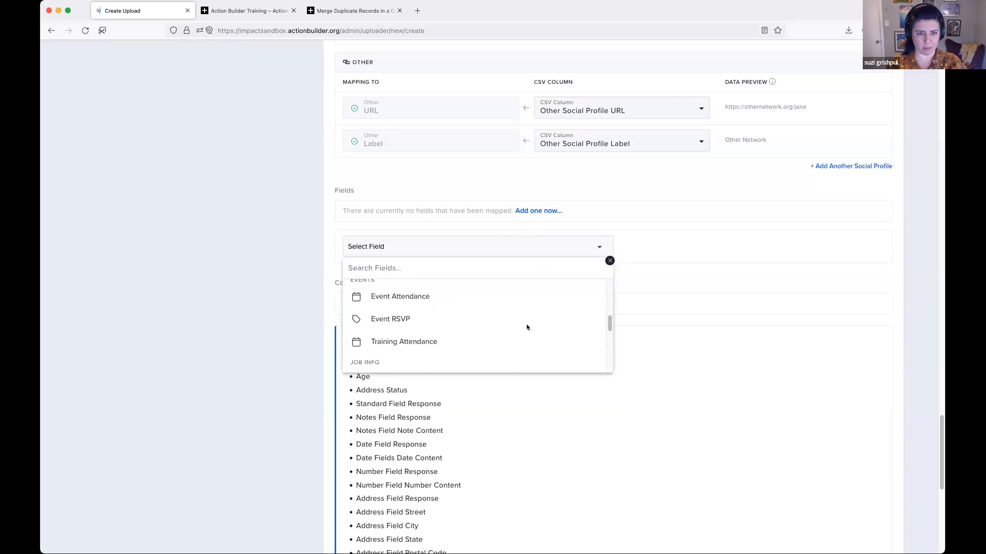
scroll(526, 327, "down", 3)
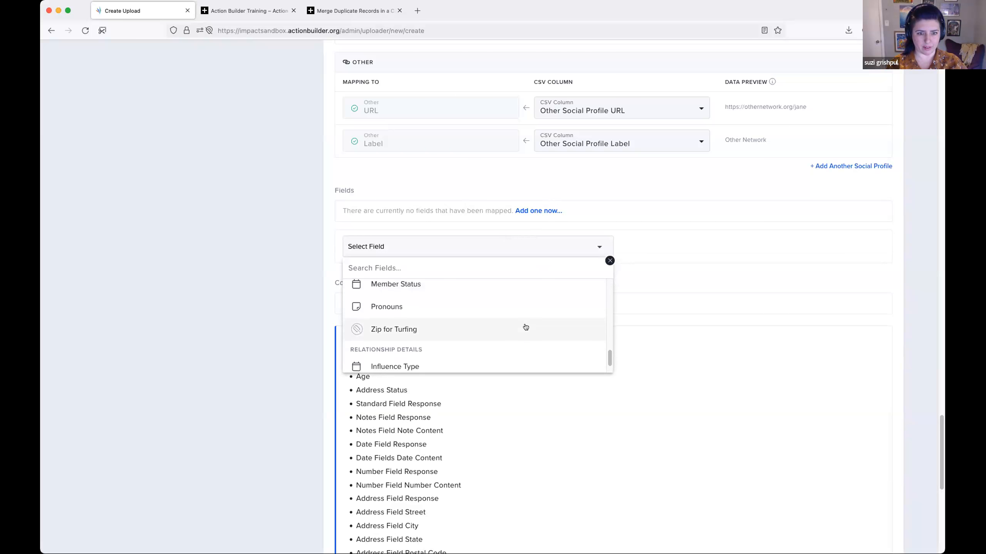
scroll(527, 327, "up", 5)
scroll(527, 328, "up", 1)
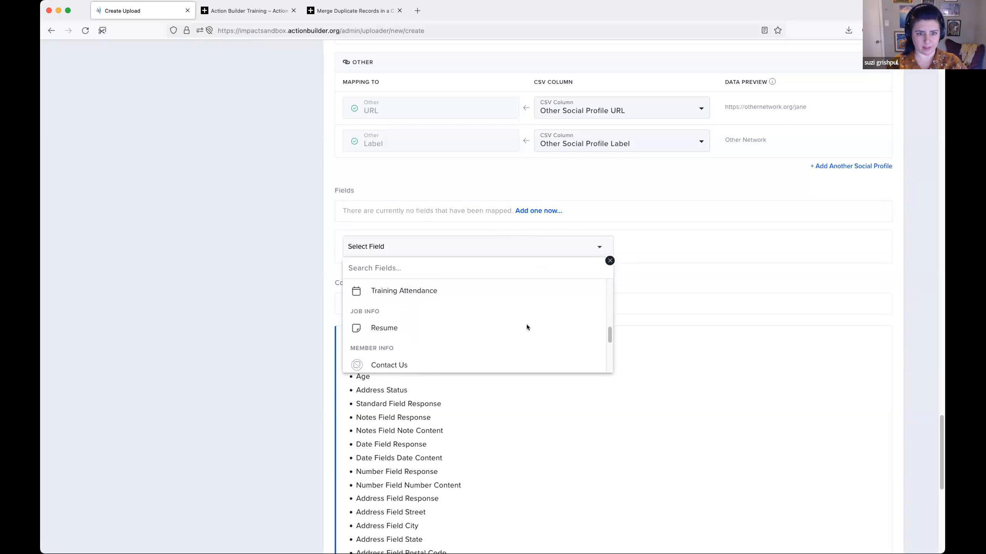
left_click(526, 326)
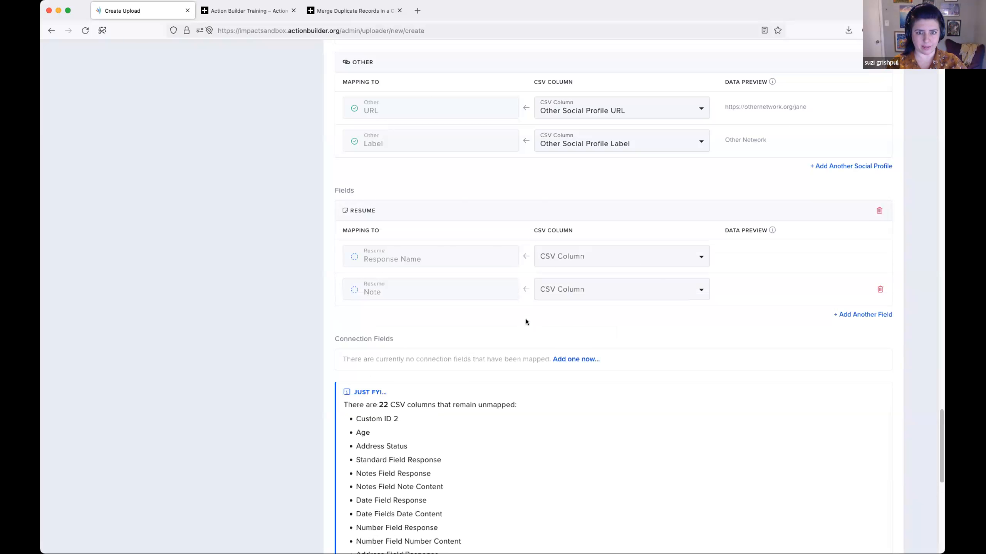
left_click(879, 211)
left_click(558, 317)
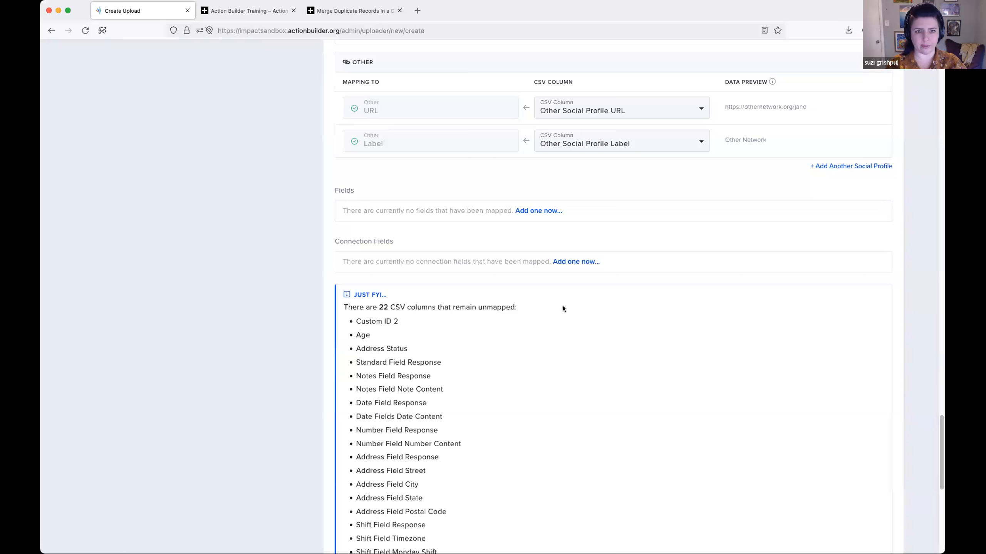
- Add a connection field mapping for Influence Type and look through the CSV columns offered for its Response Name
scroll(585, 222, "down", 1)
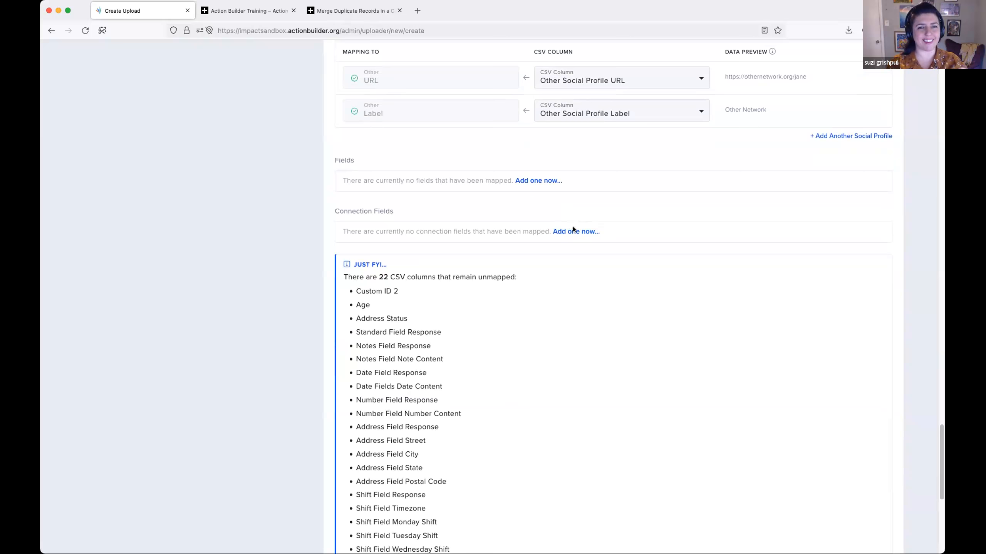
scroll(567, 212, "down", 1)
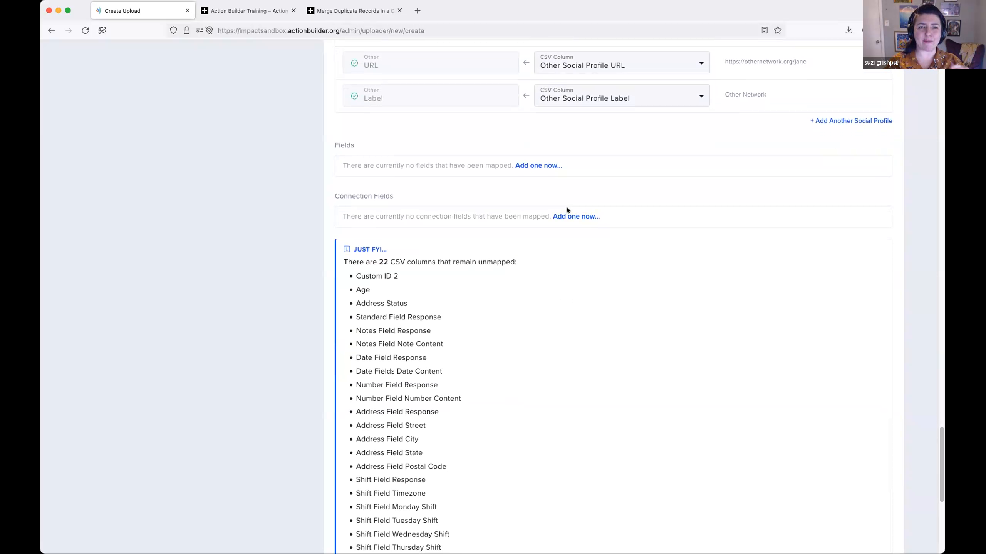
left_click(566, 215)
left_click(593, 248)
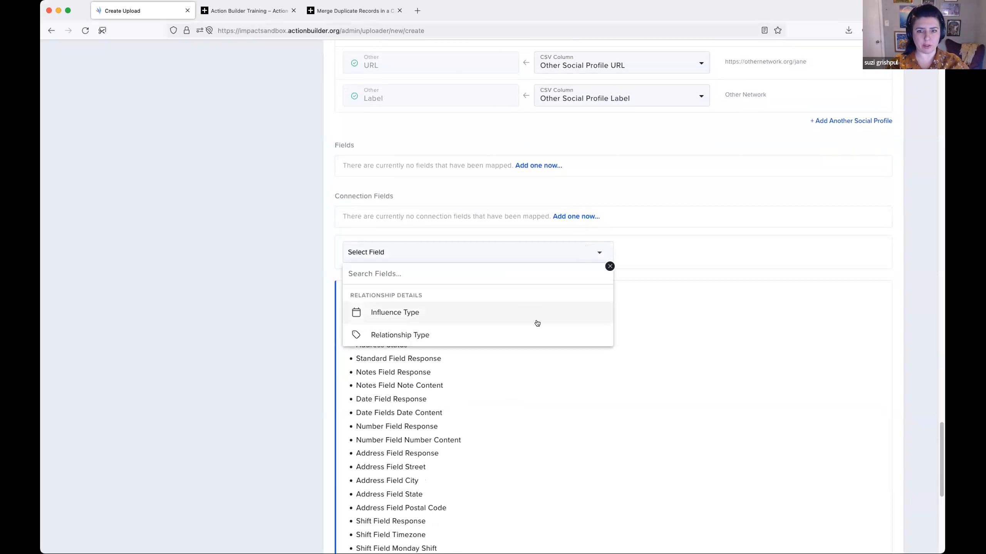
left_click(503, 317)
left_click(682, 265)
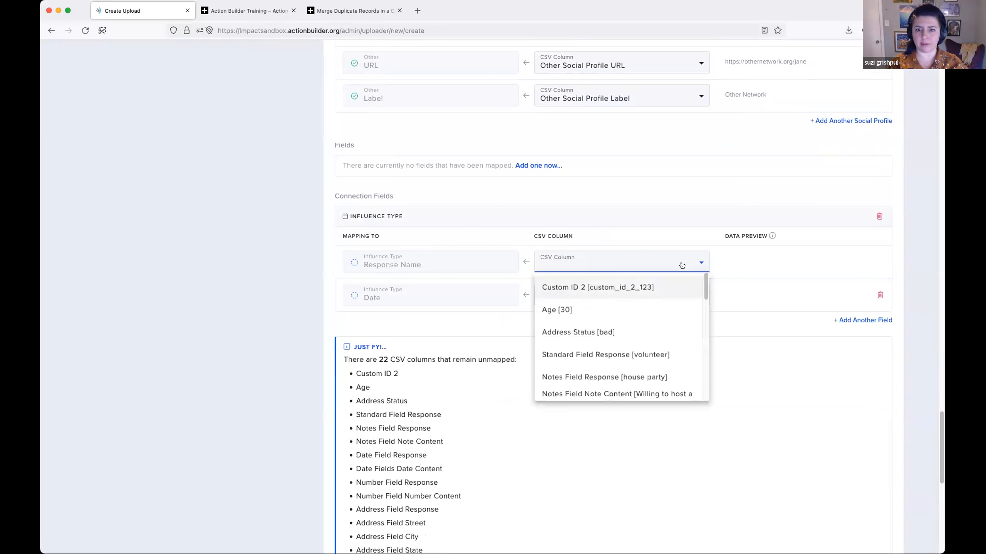
scroll(668, 326, "down", 5)
scroll(668, 326, "down", 5)
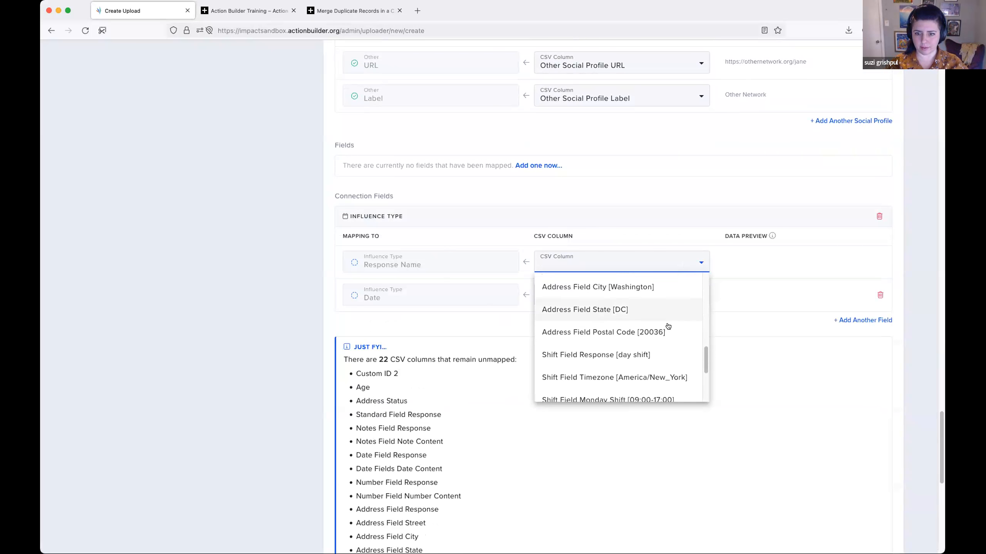
left_click(265, 263)
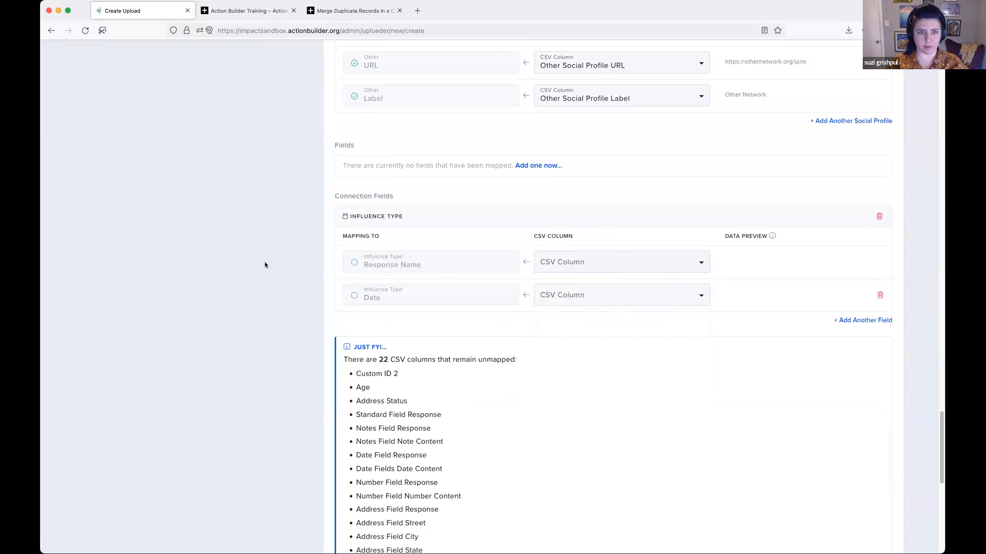
- Review the Influence Type mapping, the list of unmapped CSV columns and the error notice beneath it
scroll(290, 241, "up", 6)
scroll(295, 252, "down", 8)
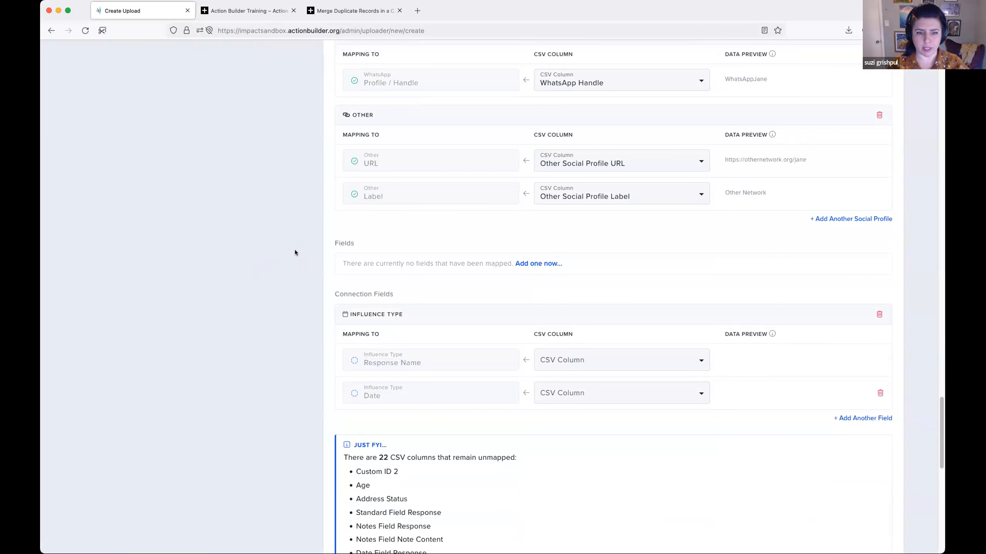
scroll(661, 359, "down", 4)
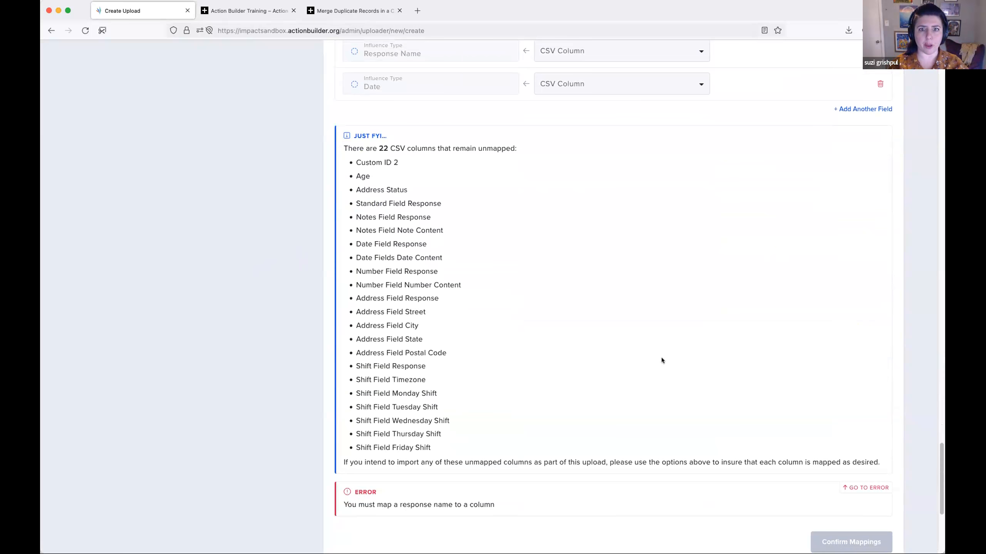
scroll(662, 361, "up", 3)
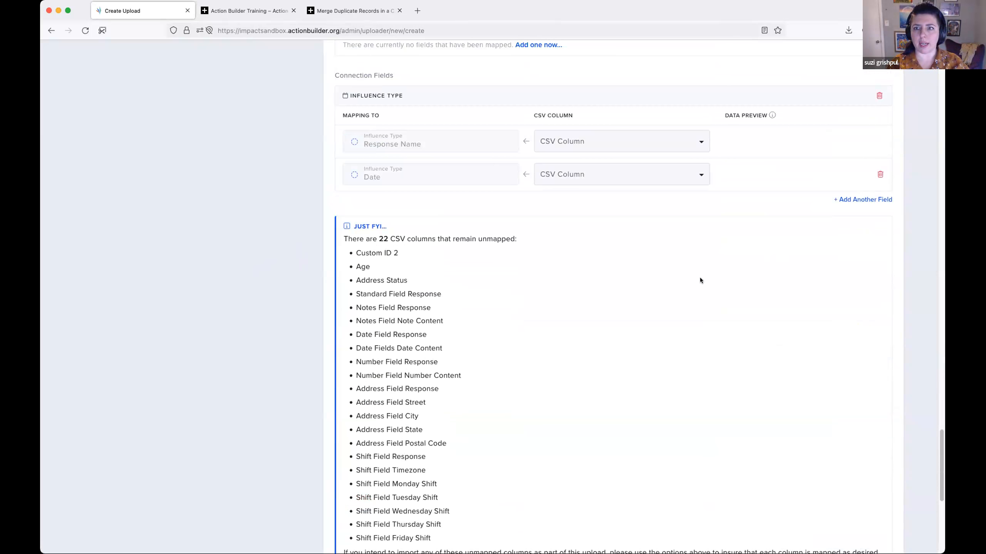
scroll(776, 275, "up", 3)
scroll(524, 388, "down", 3)
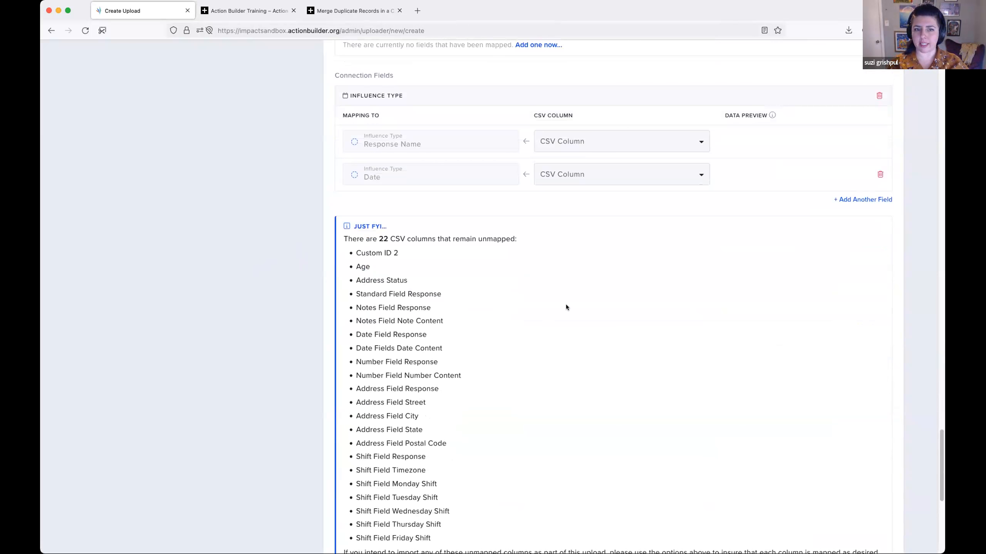
scroll(565, 304, "down", 2)
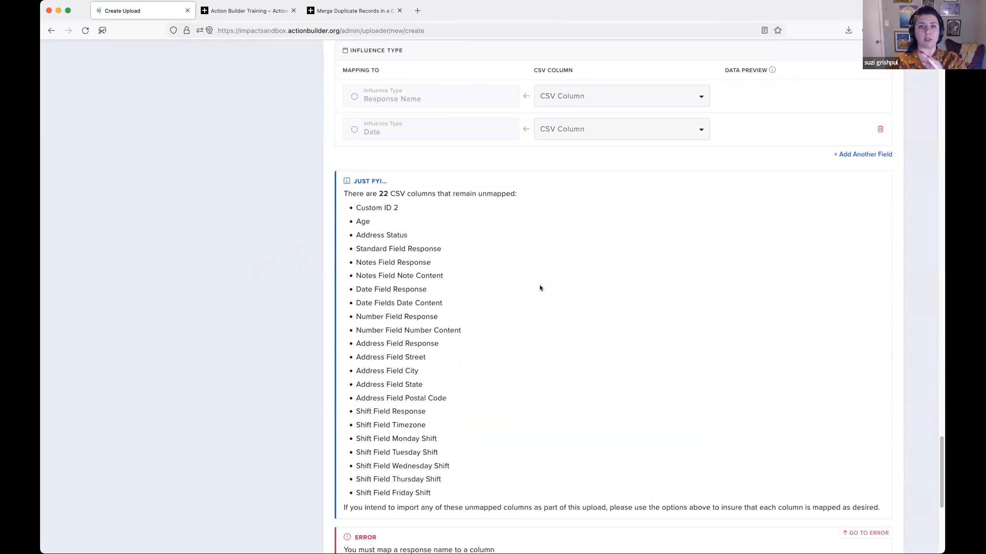
- Review the unmapped CSV columns, go to the response name error, and remove the Influence Type connection field mapping
scroll(535, 287, "down", 2)
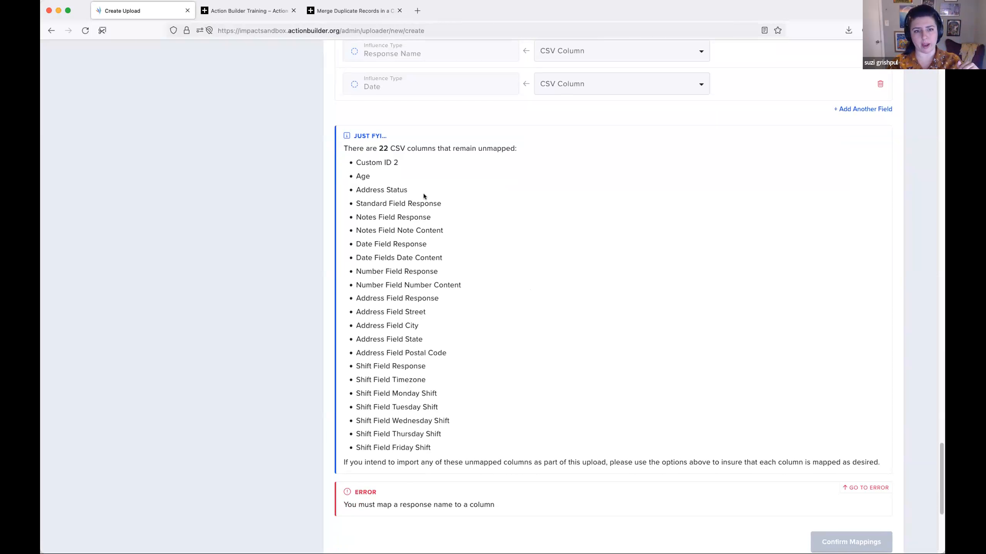
scroll(424, 195, "down", 1)
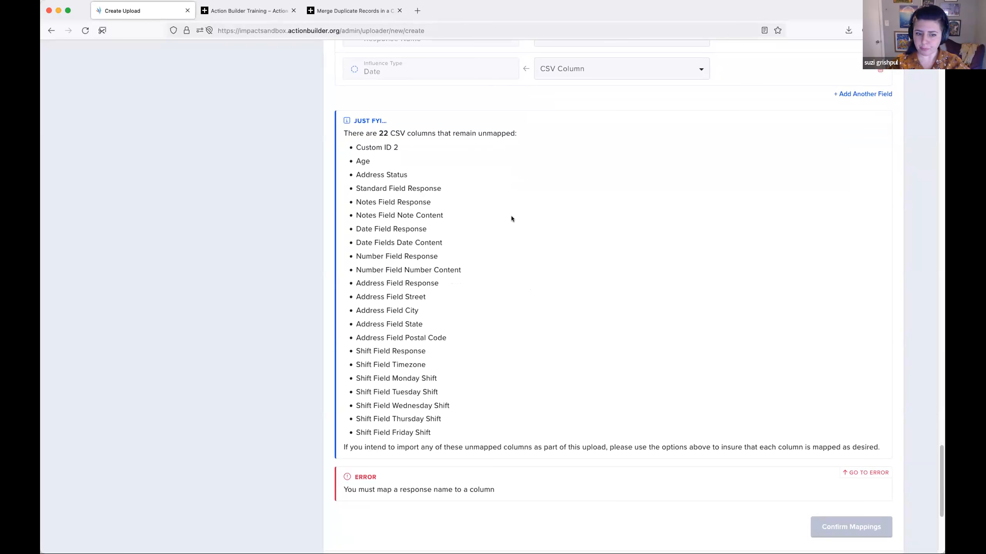
scroll(511, 219, "down", 2)
scroll(513, 219, "down", 2)
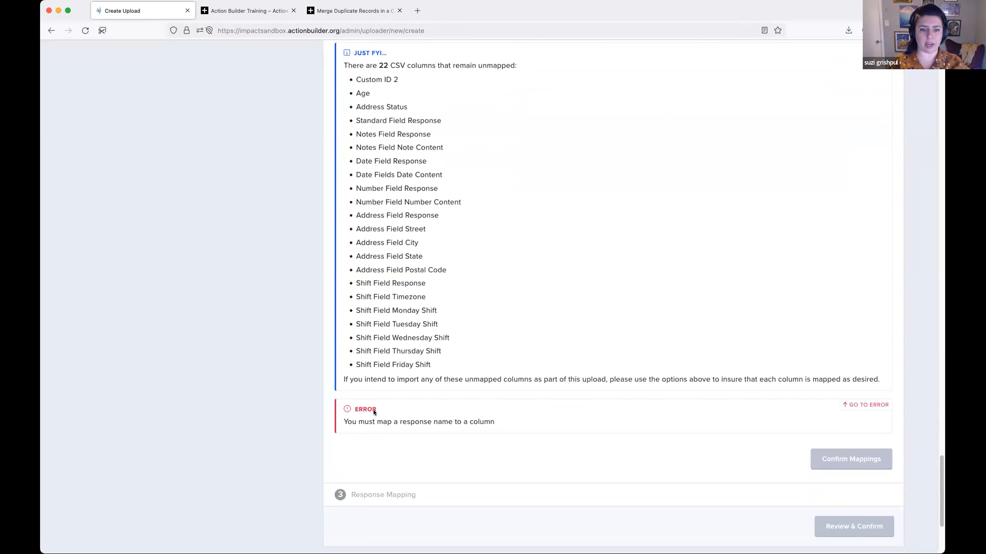
left_click(866, 405)
scroll(593, 333, "up", 6)
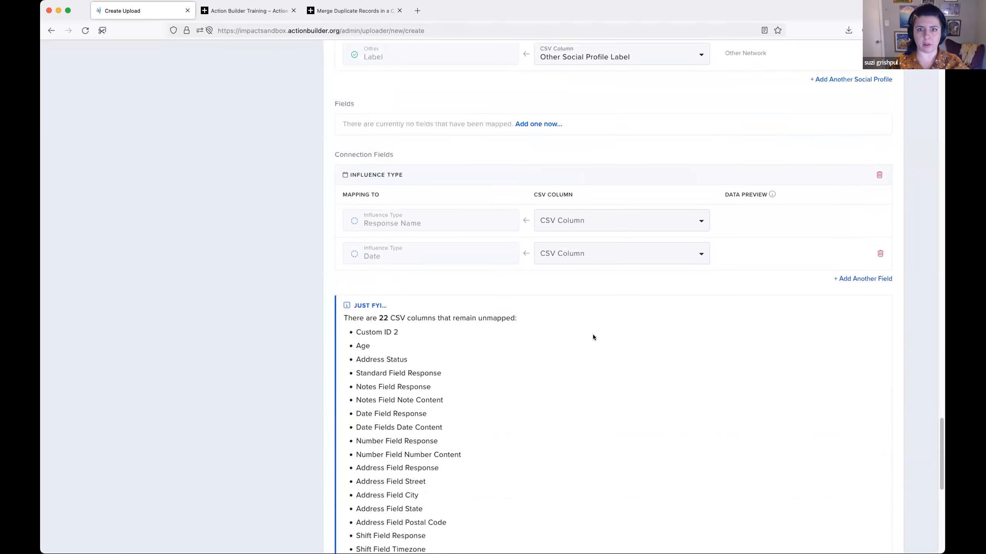
scroll(784, 383, "up", 3)
scroll(784, 383, "down", 4)
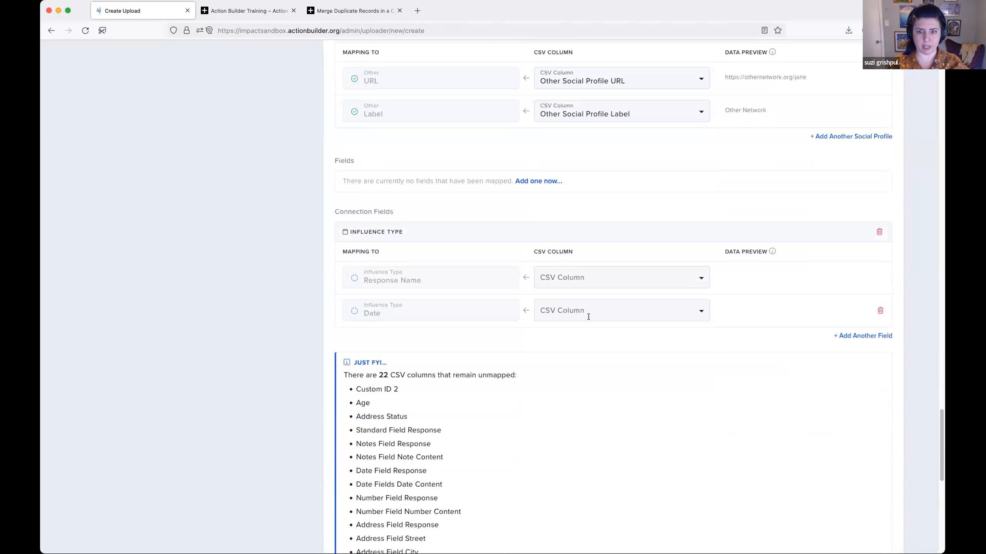
left_click(877, 232)
left_click(563, 313)
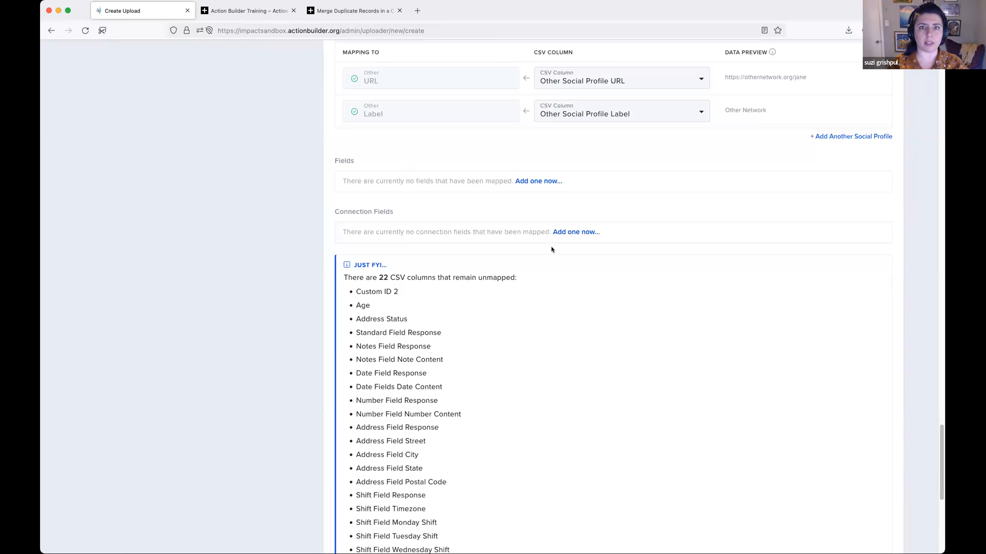
- Confirm the data mappings and the response mapping, and open the final review of the upload
scroll(551, 249, "down", 5)
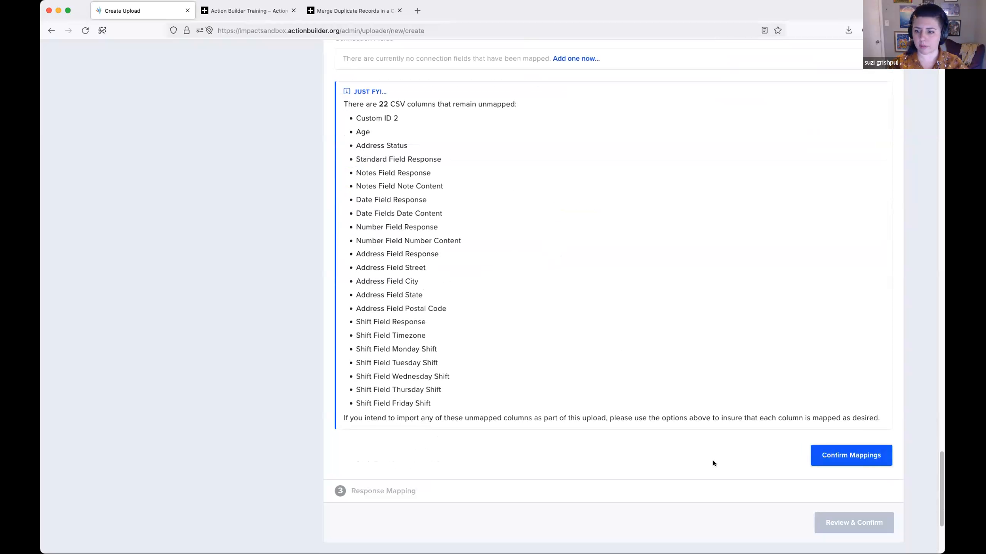
left_click(864, 457)
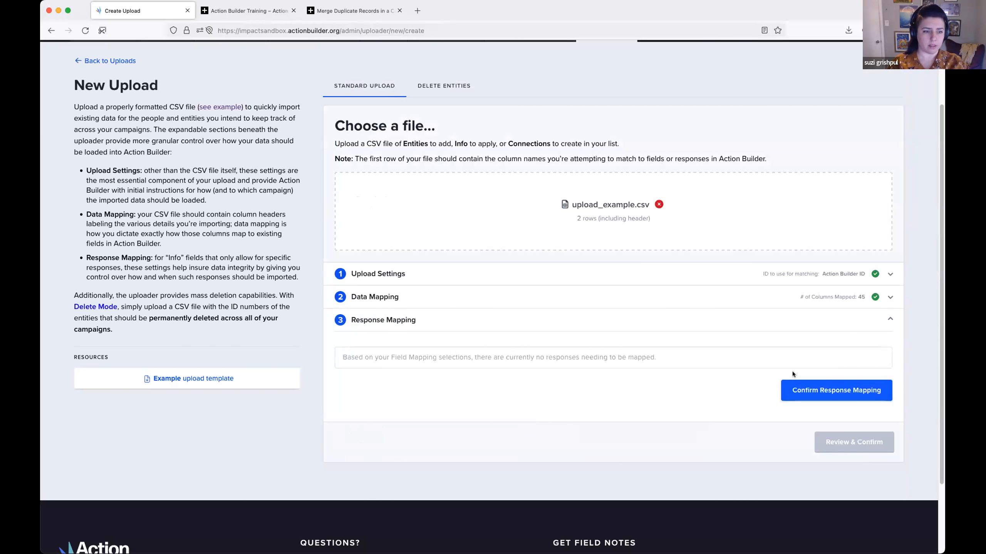
scroll(699, 369, "down", 2)
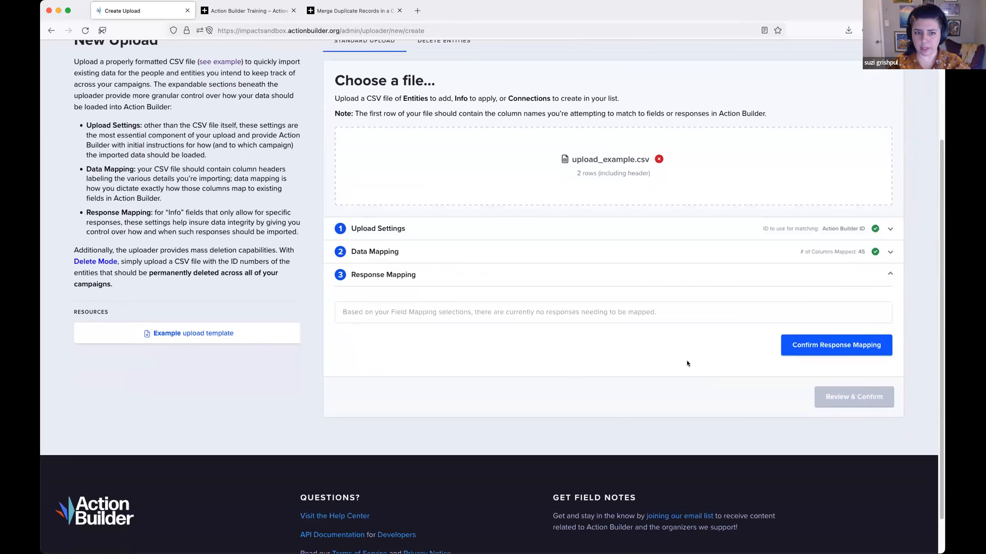
left_click(803, 351)
left_click(839, 319)
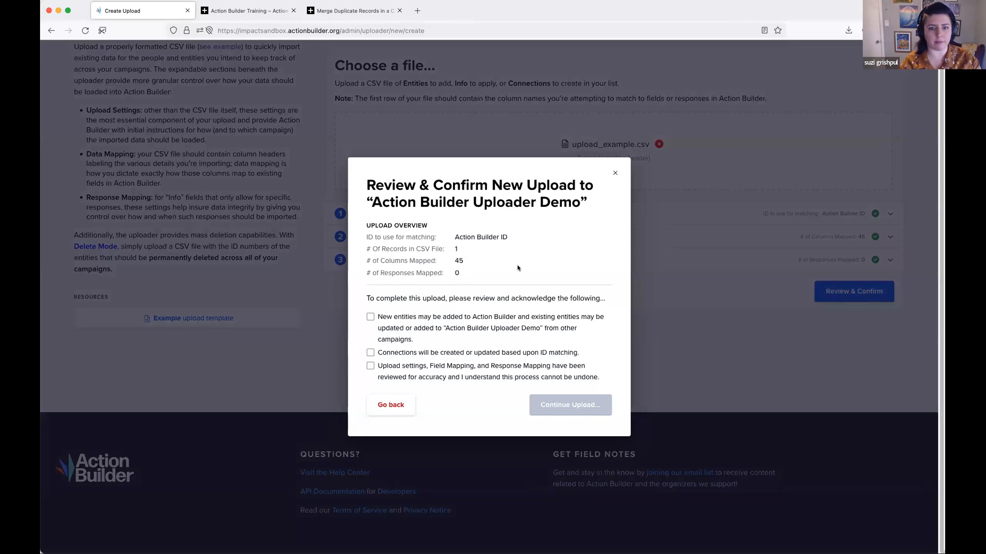
- Acknowledge all three upload statements, continue the upload, and check the statuses in the upload history
left_click(386, 317)
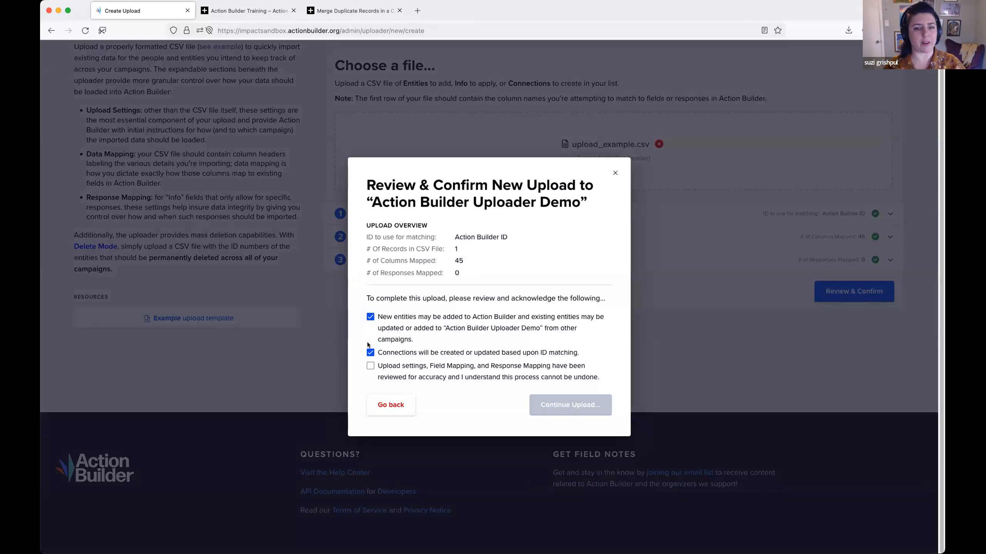
left_click(380, 366)
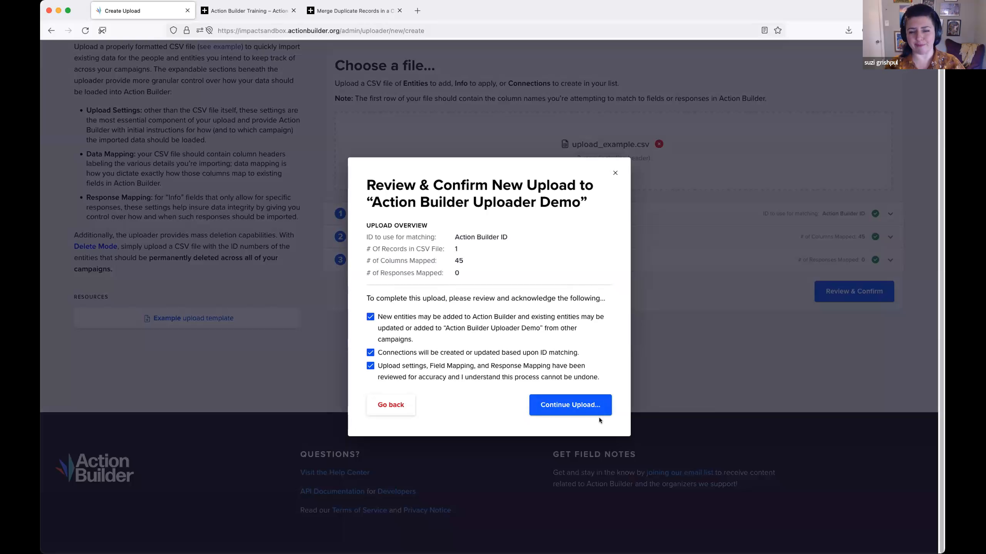
left_click(566, 405)
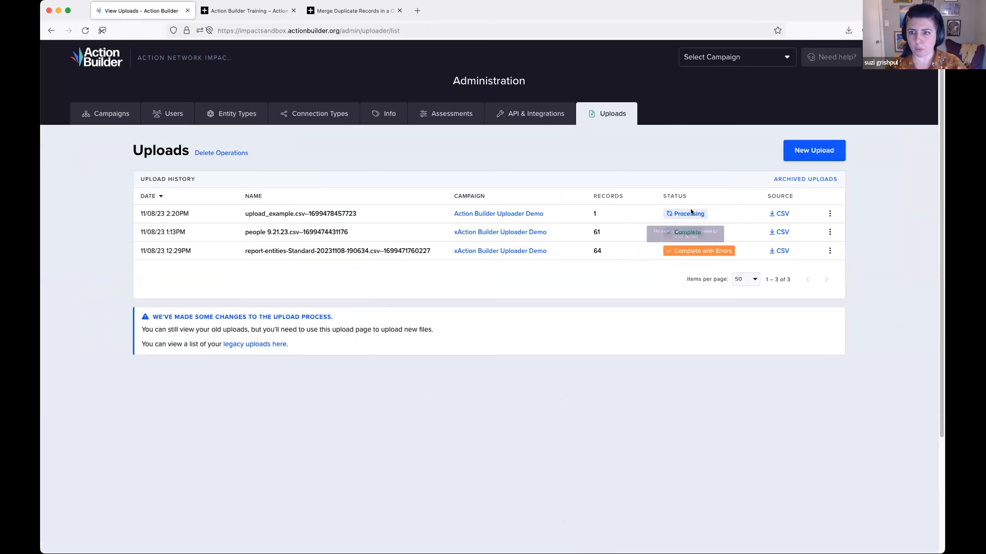
mouse_move(678, 210)
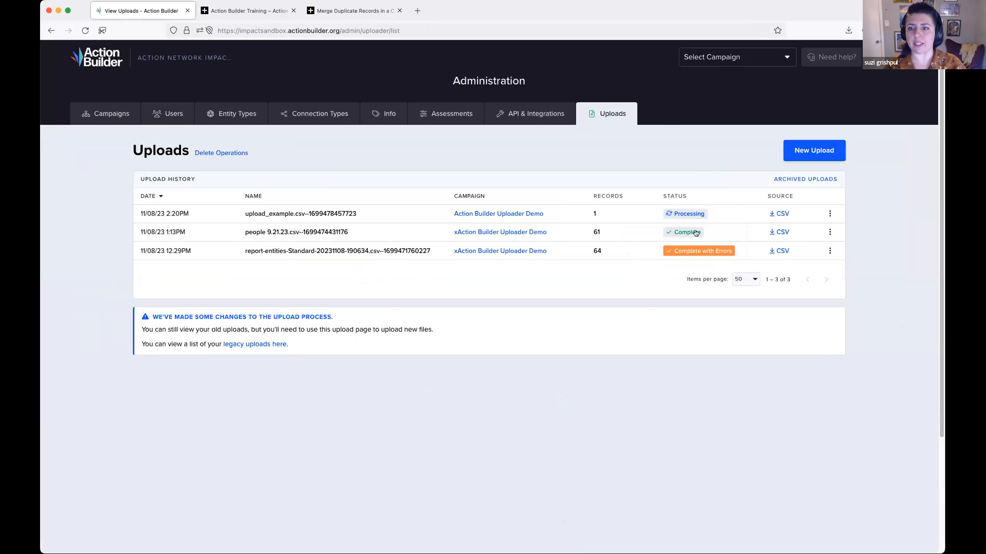
mouse_move(728, 254)
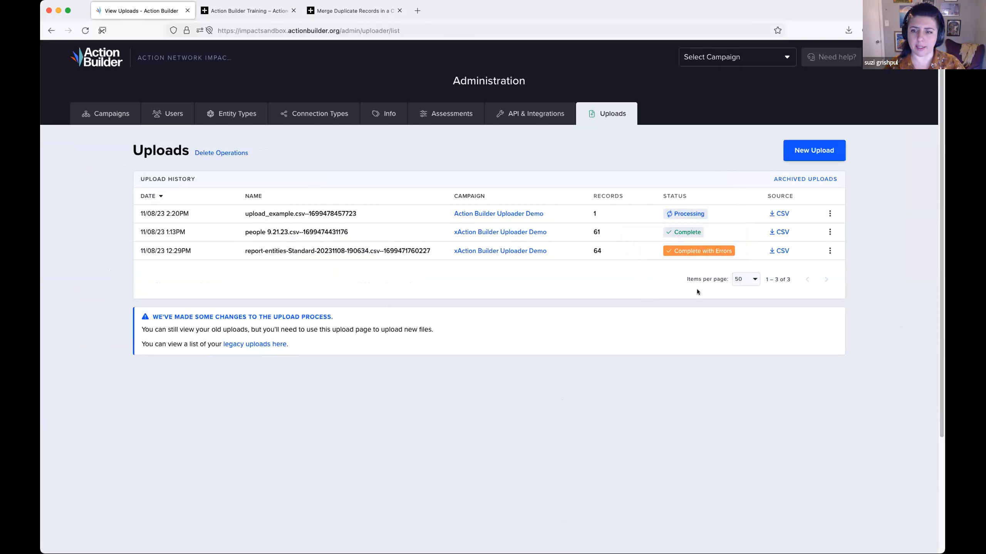
- Start a new upload and choose the file people 9.21.23.csv from the Desktop folder
left_click(786, 155)
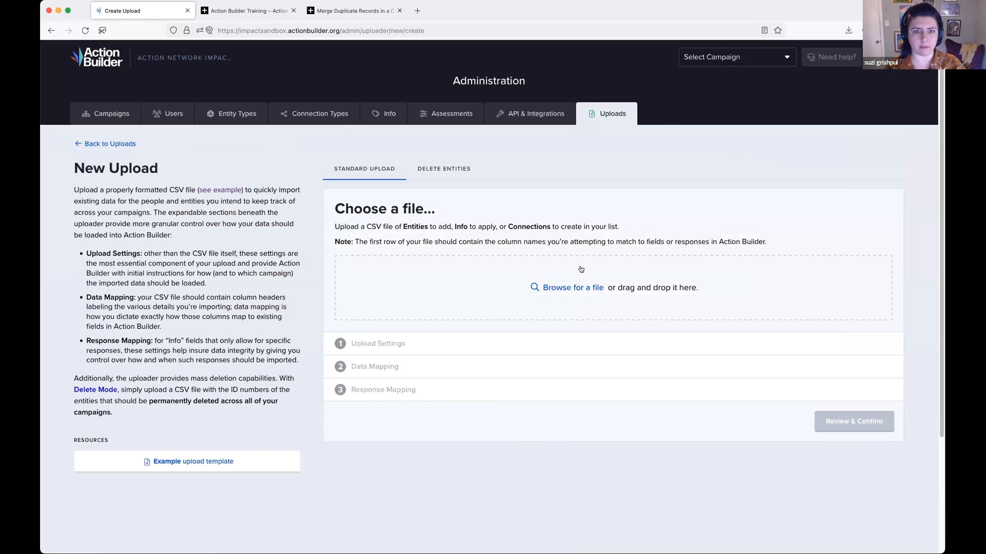
left_click(578, 287)
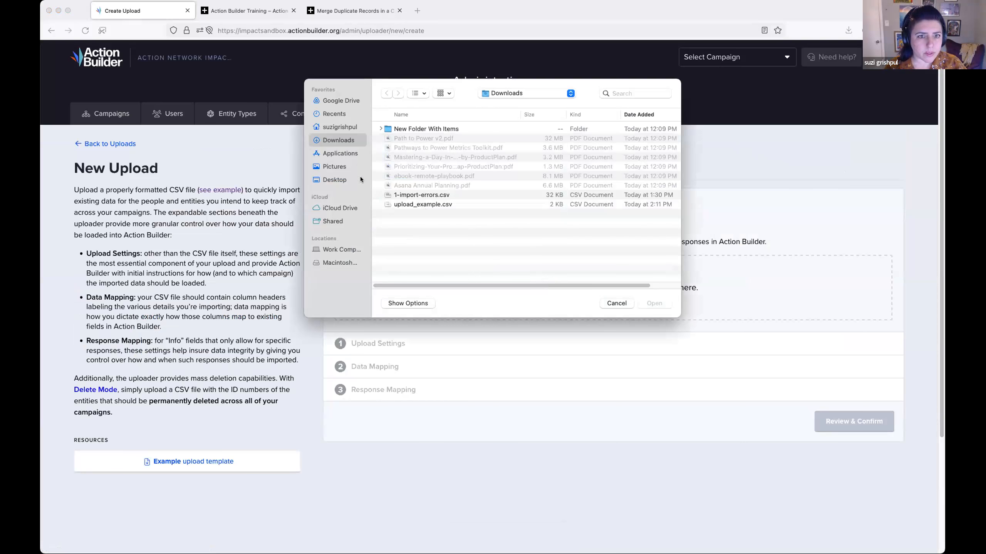
left_click(344, 179)
double_click(441, 132)
double_click(440, 132)
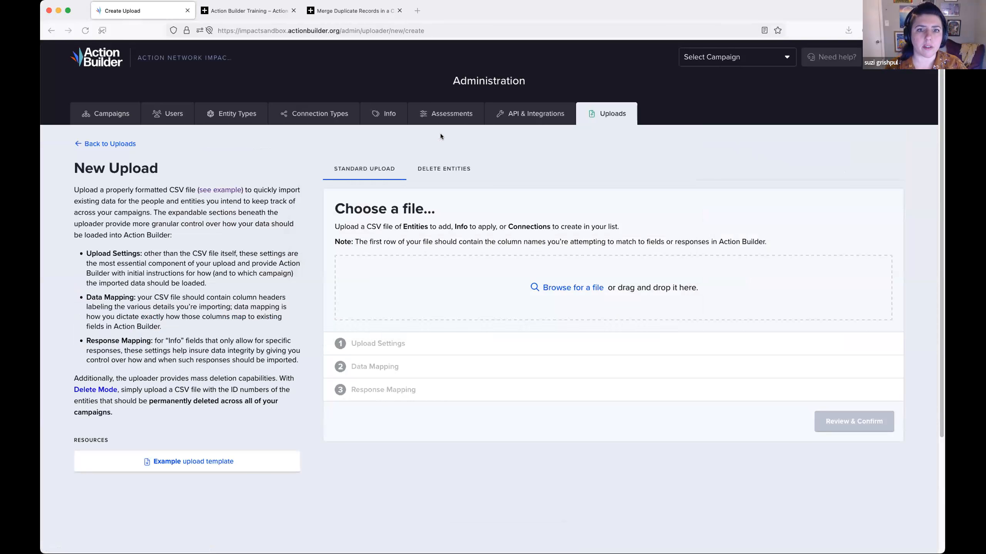
- Set the upload's campaign to Action Builder Uploader Demo and its entity type to People
left_click(530, 396)
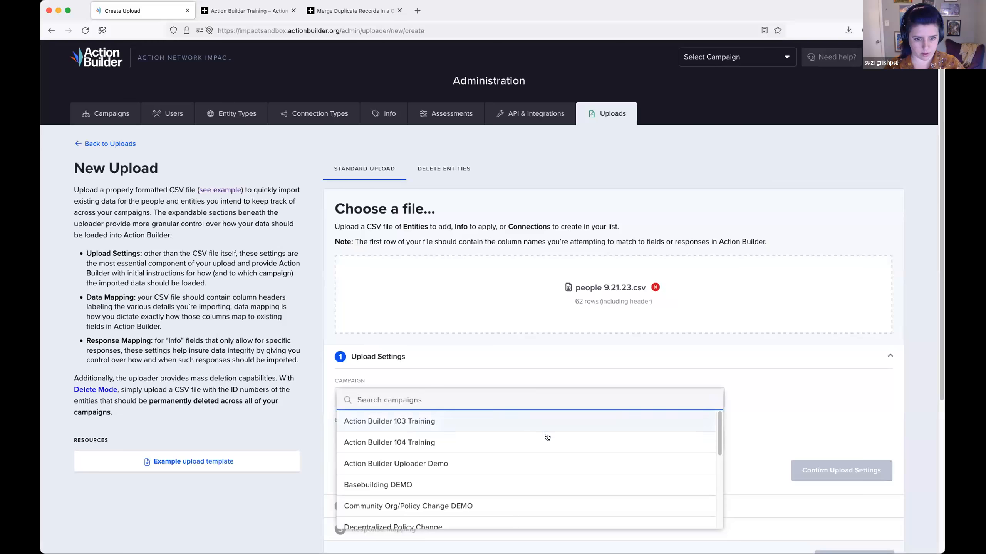
left_click(550, 457)
scroll(530, 401, "down", 3)
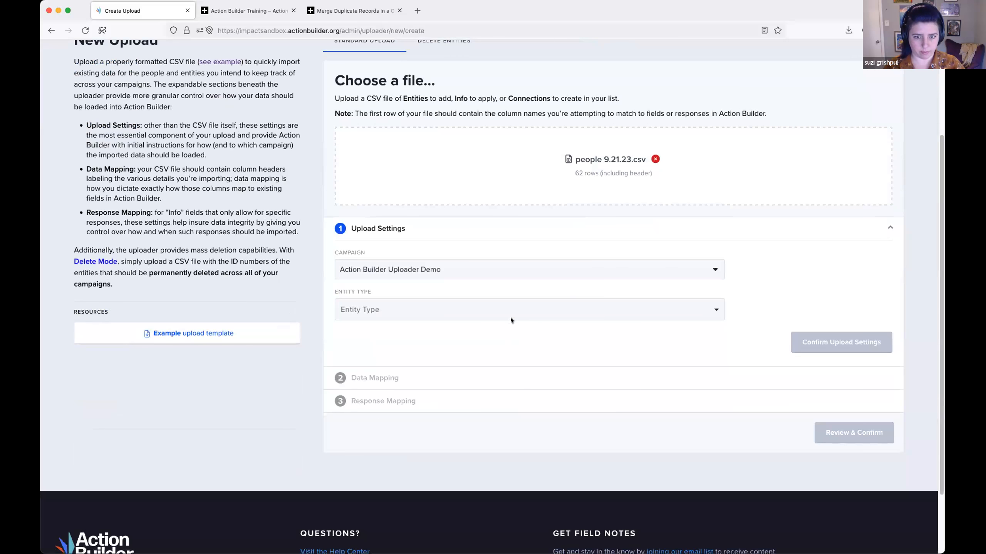
left_click(618, 317)
left_click(423, 334)
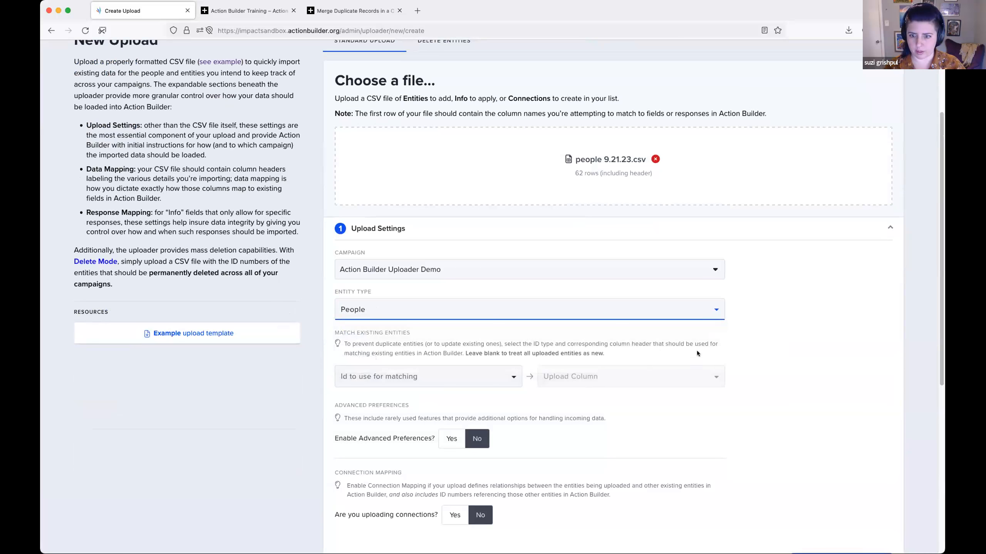
scroll(683, 352, "down", 2)
scroll(554, 374, "down", 1)
- Try Action Builder ID as the ID for matching existing people, and check the upload columns offered
left_click(473, 240)
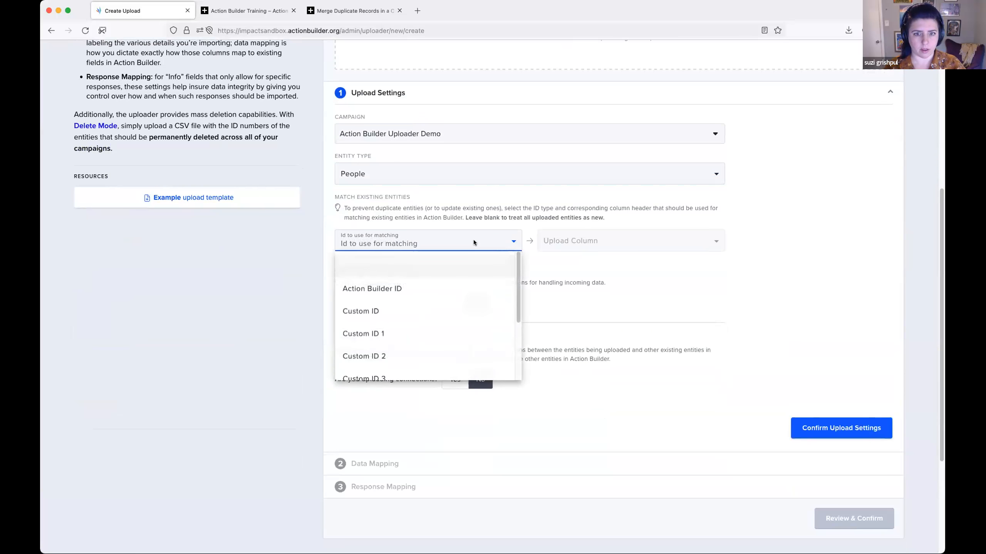
left_click(482, 281)
left_click(571, 249)
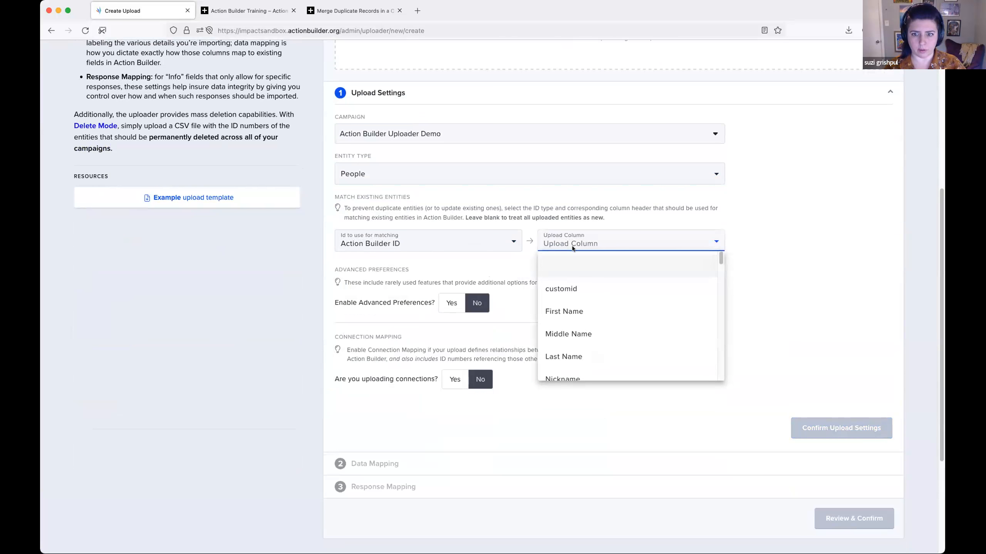
left_click(459, 244)
- Match existing people by Custom ID, using the customid upload column
left_click(458, 243)
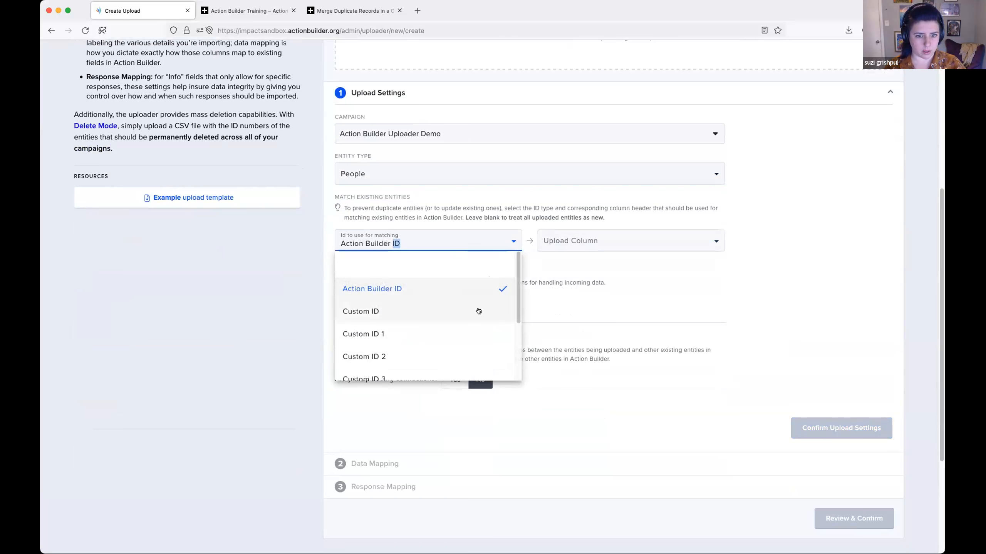
left_click(478, 310)
left_click(543, 248)
left_click(595, 286)
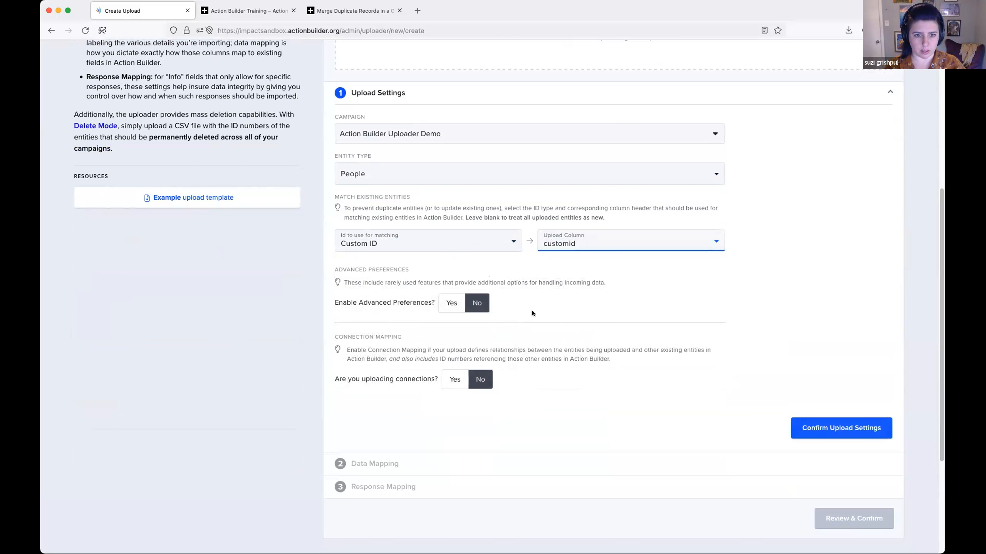
- Enable uploading connections and set the connection type to people + worksites
scroll(532, 310, "down", 2)
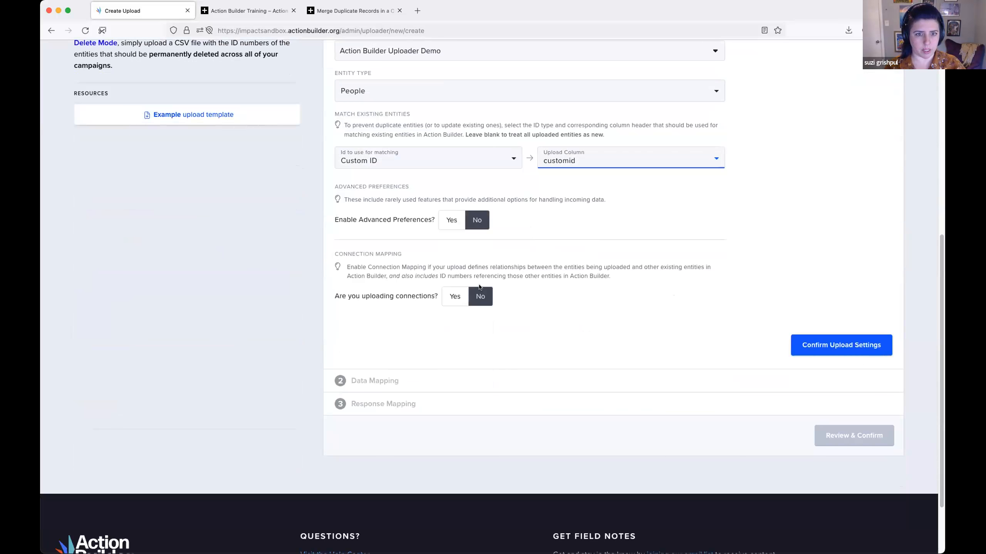
left_click(454, 296)
scroll(607, 282, "down", 2)
left_click(584, 251)
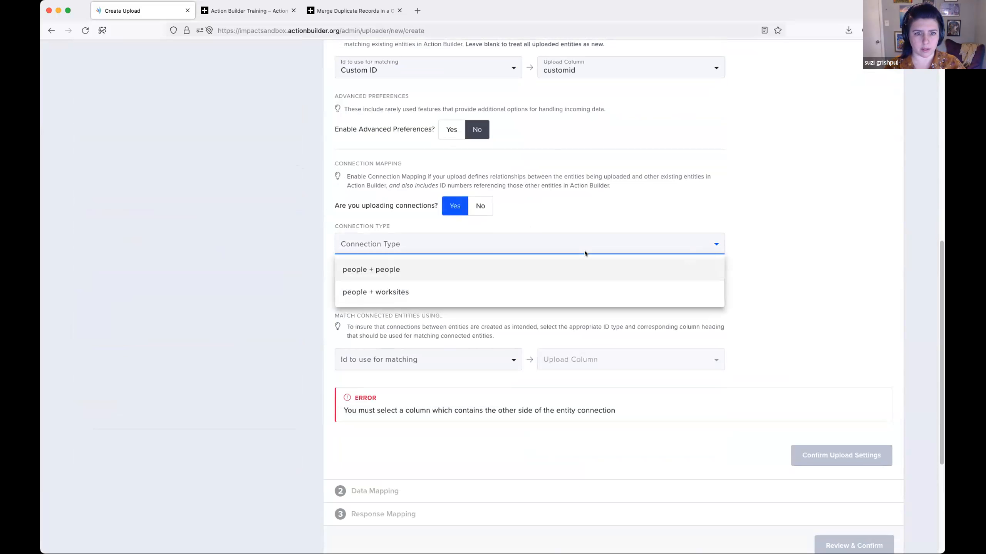
left_click(543, 269)
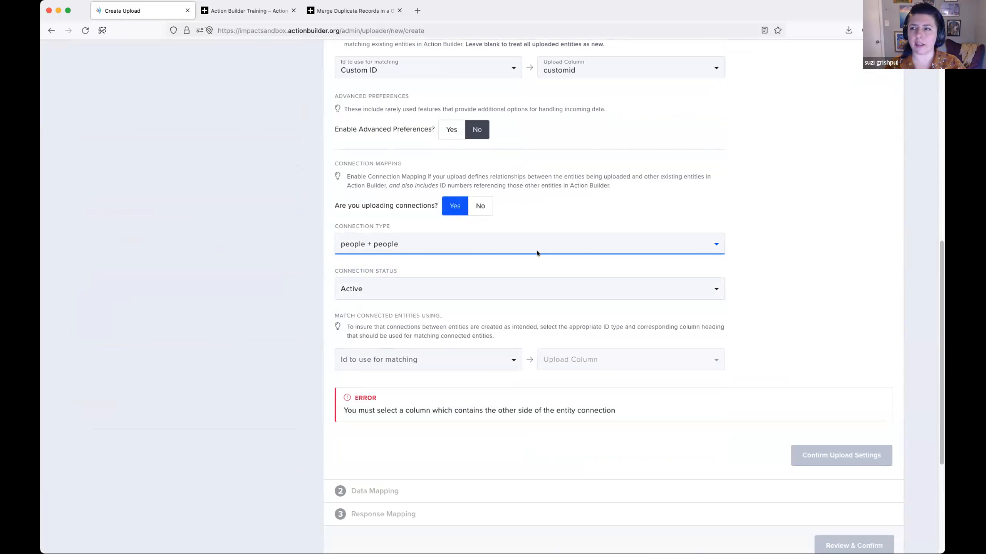
left_click(393, 248)
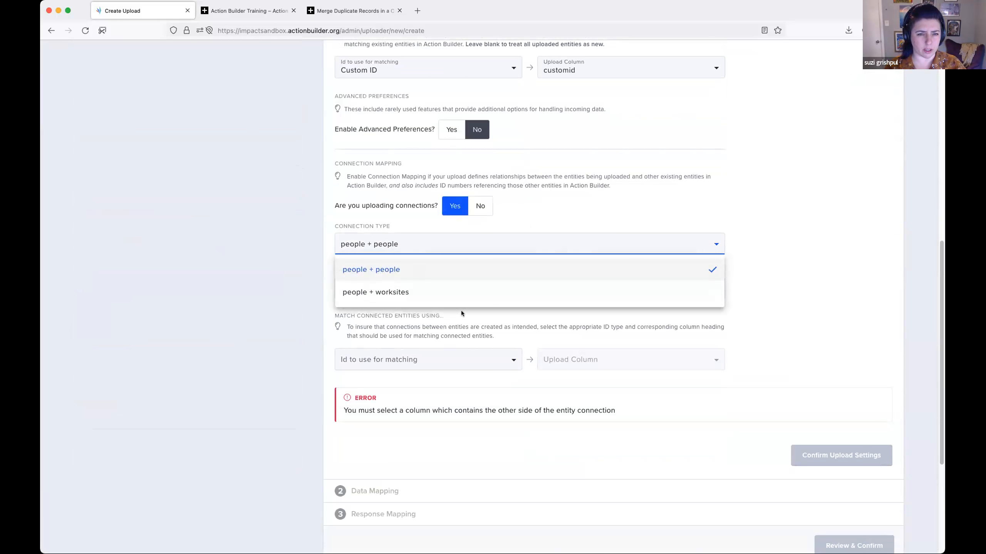
left_click(444, 291)
left_click(563, 315)
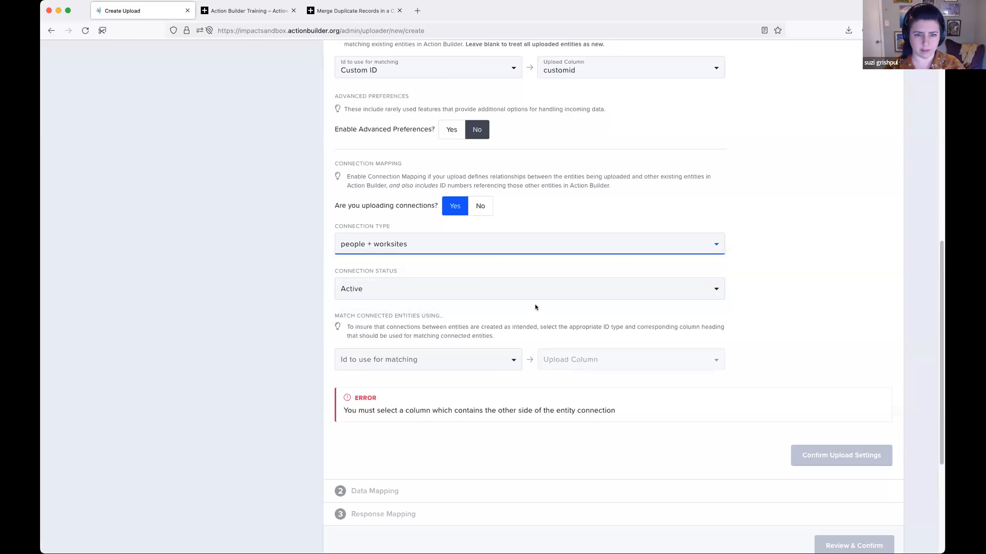
scroll(474, 258, "down", 2)
left_click(511, 319)
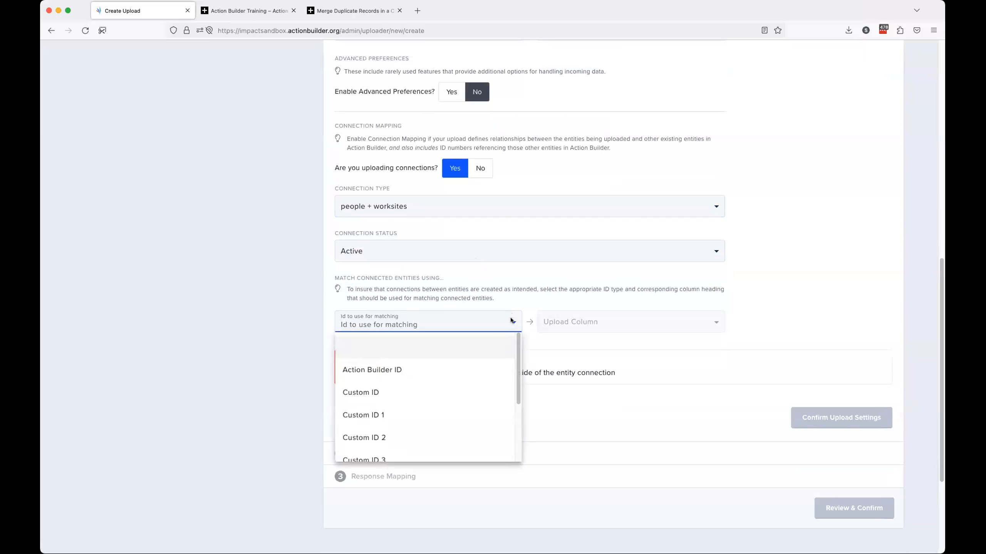
left_click(444, 209)
left_click(429, 204)
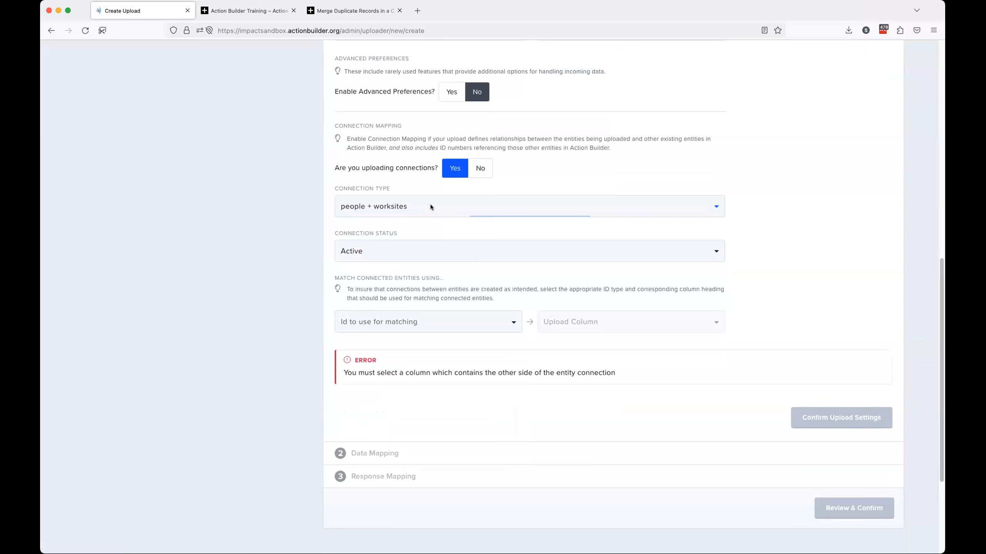
left_click(432, 206)
- Match the connected worksites by Custom ID, using the Worksite Custom ID upload column, and confirm the upload settings
left_click(472, 323)
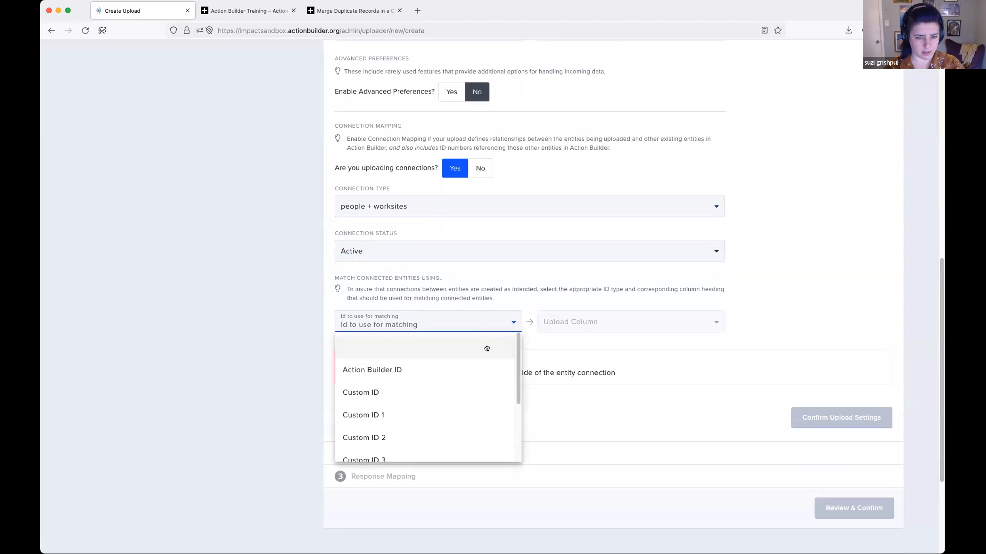
left_click(494, 389)
left_click(607, 322)
scroll(660, 383, "down", 2)
scroll(659, 384, "down", 10)
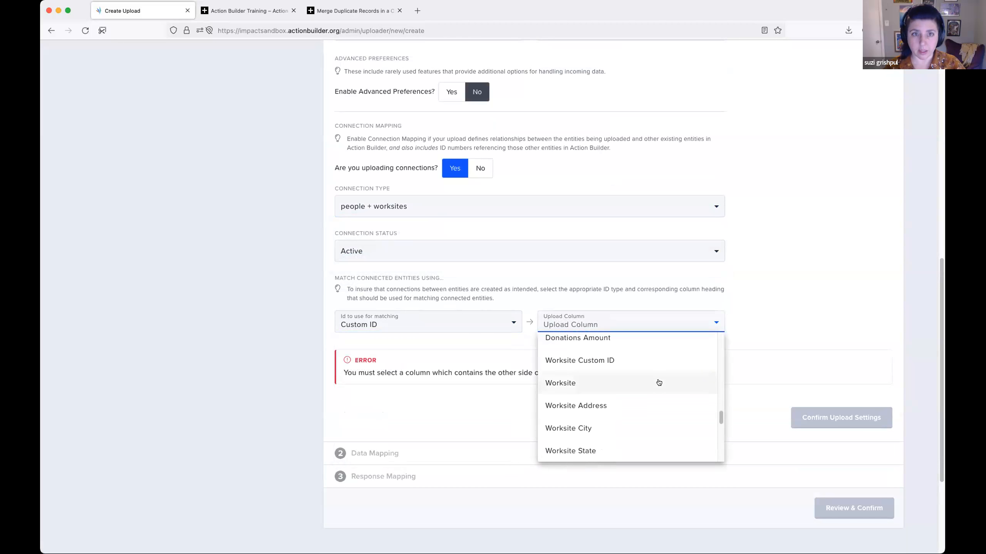
scroll(659, 382, "down", 5)
scroll(658, 383, "up", 6)
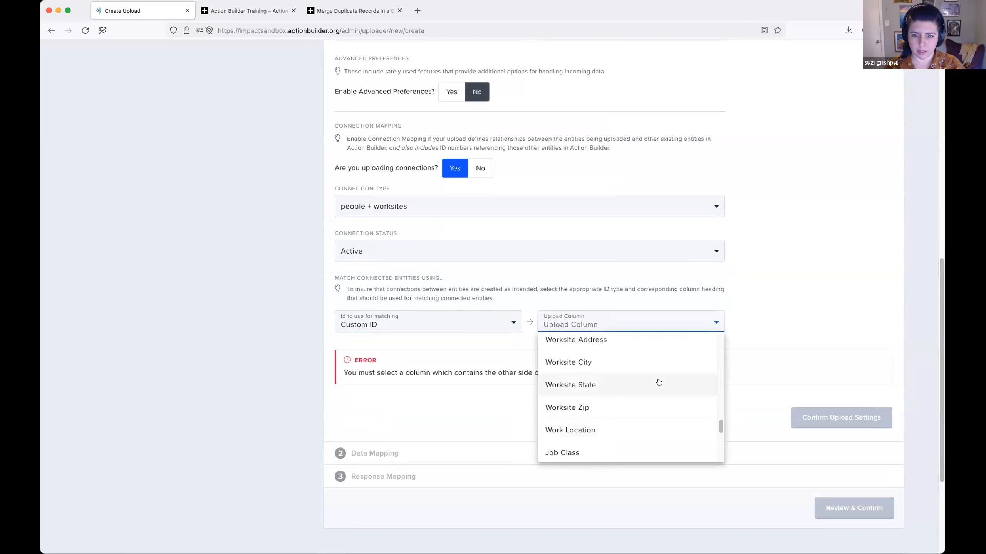
scroll(659, 383, "up", 1)
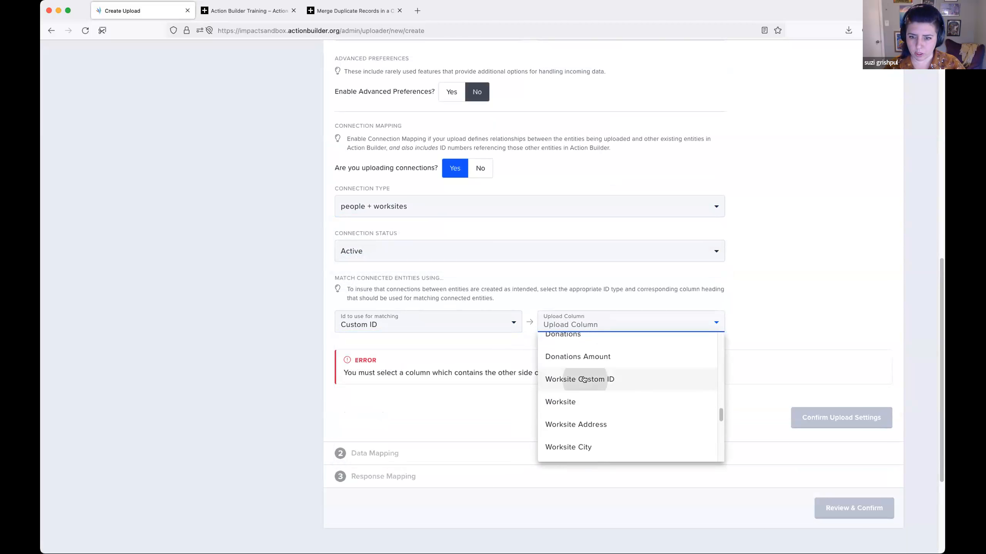
left_click(586, 379)
scroll(751, 335, "down", 2)
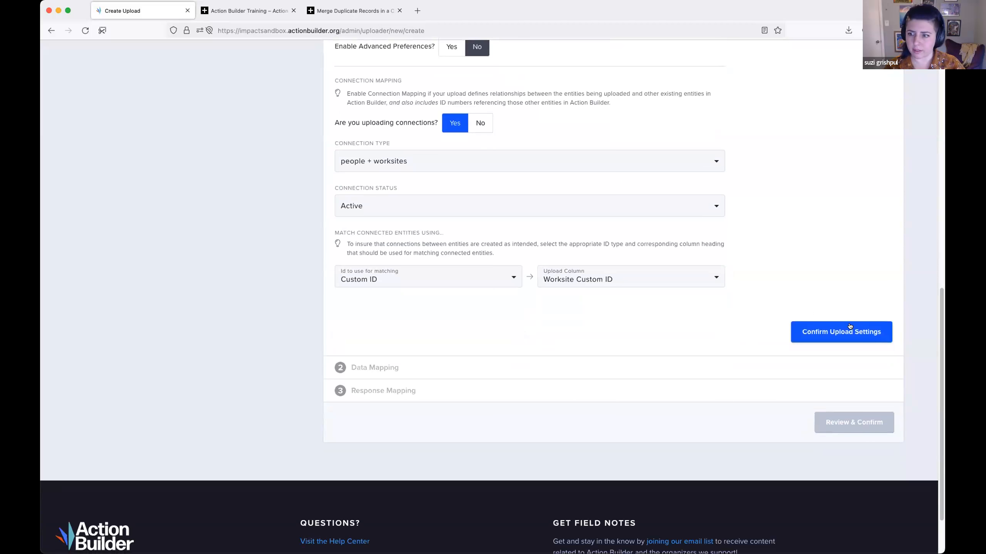
left_click(838, 330)
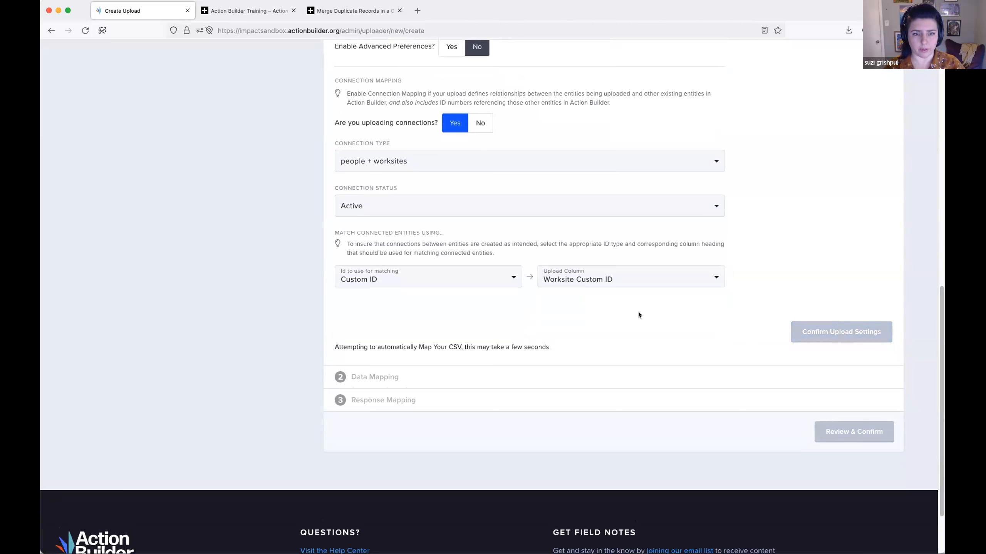
- Review the automatic data mappings for the core fields, address, email, phone and custom fields
scroll(637, 280, "up", 10)
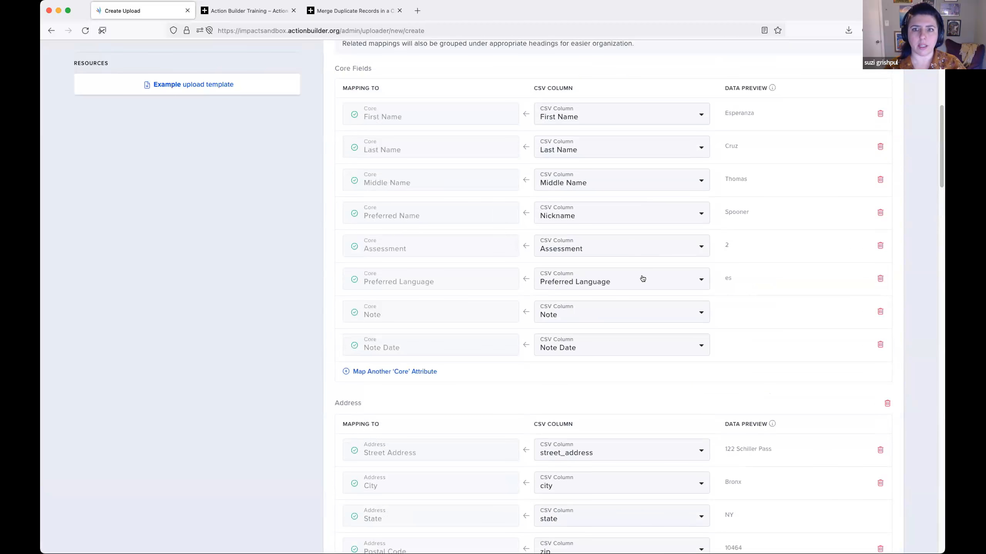
scroll(633, 286, "down", 5)
scroll(633, 286, "down", 5)
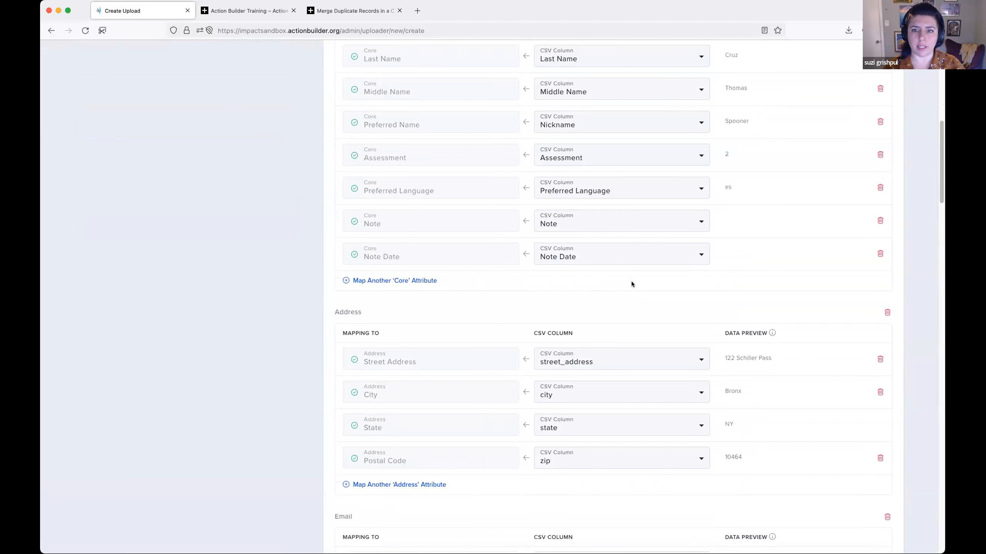
scroll(668, 293, "down", 10)
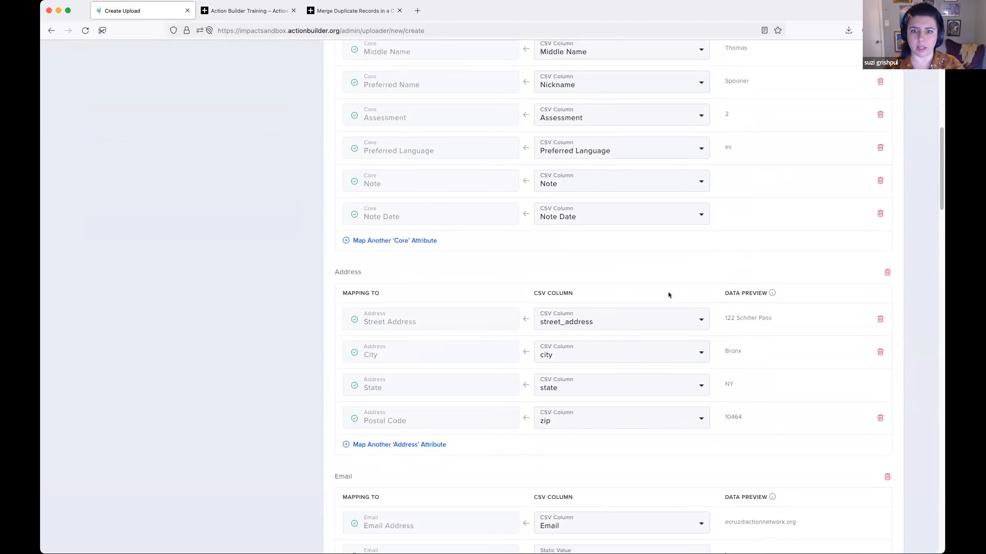
scroll(661, 294, "down", 9)
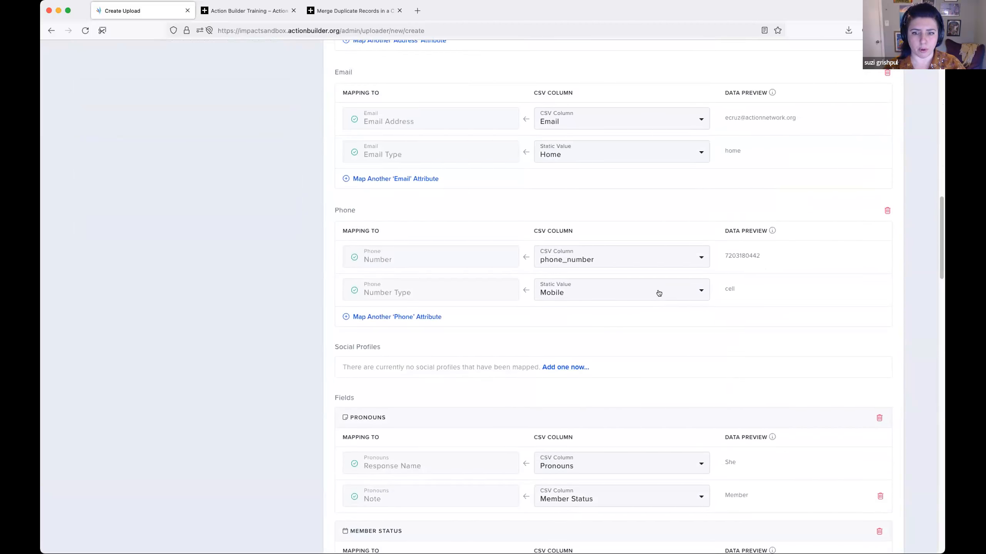
scroll(639, 277, "down", 10)
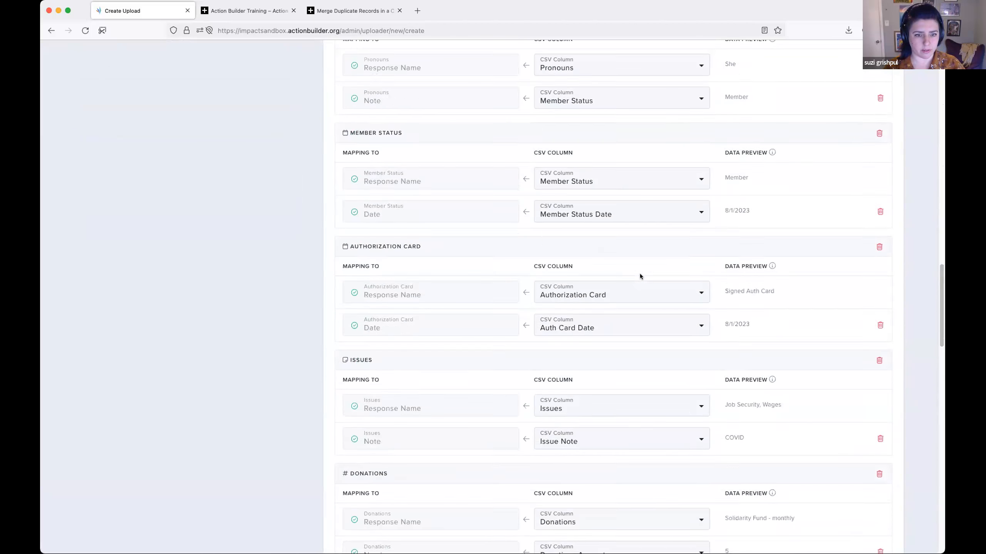
scroll(640, 274, "up", 5)
scroll(639, 276, "up", 3)
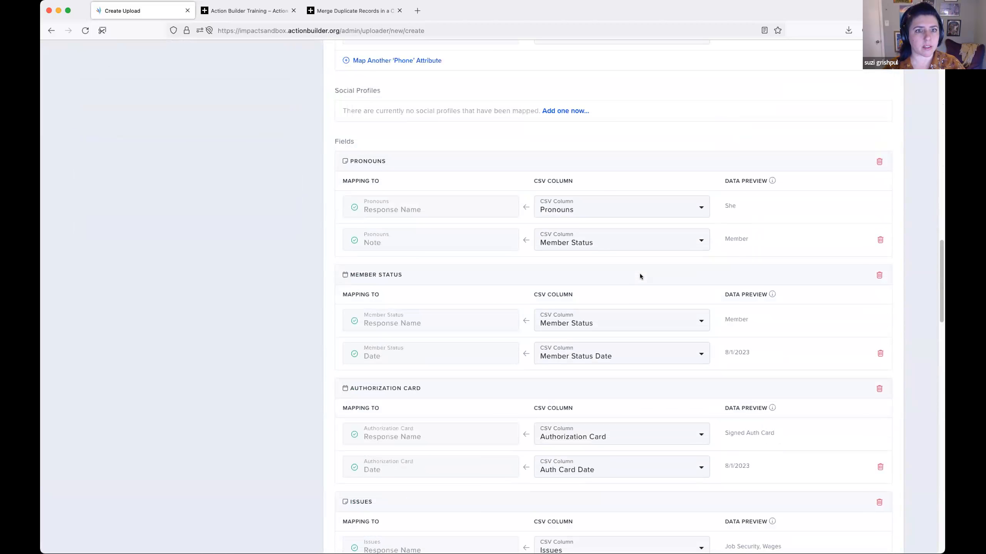
scroll(639, 273, "up", 3)
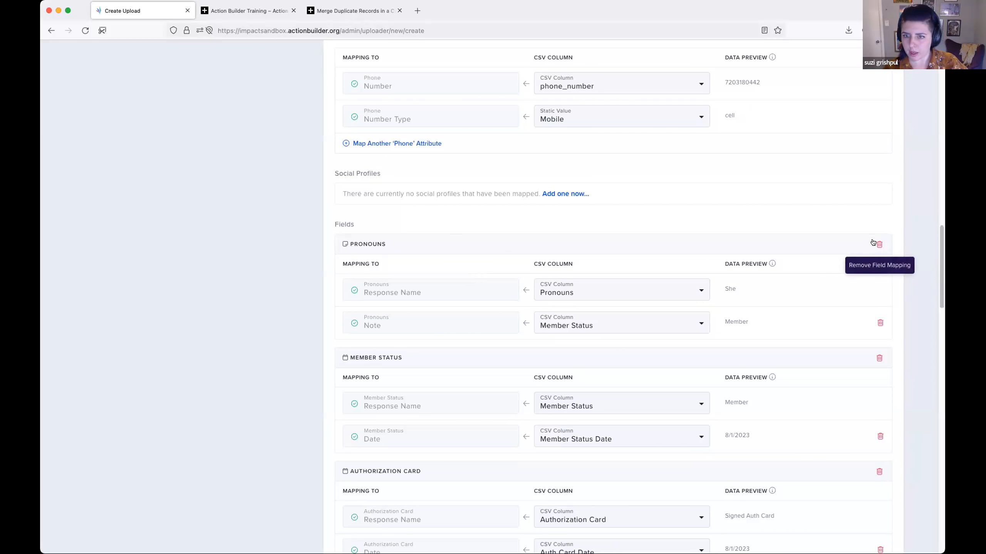
- Remove the whole Pronouns field mapping, including its response name and note rows
scroll(484, 243, "down", 1)
scroll(505, 240, "down", 1)
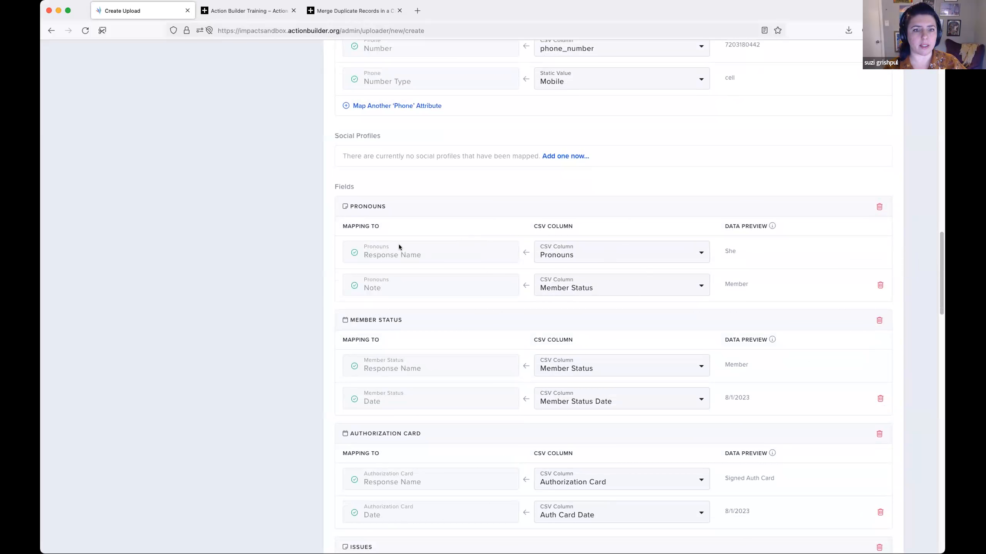
left_click(879, 206)
left_click(563, 313)
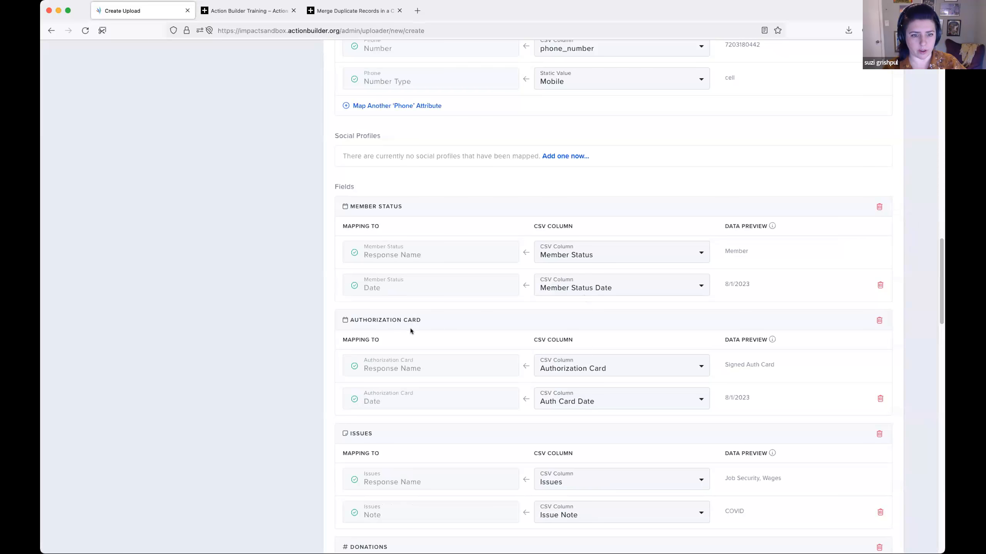
- Add another field row to the connection fields, below the Work Shift mapping
scroll(410, 328, "down", 20)
scroll(408, 329, "down", 5)
left_click(388, 321)
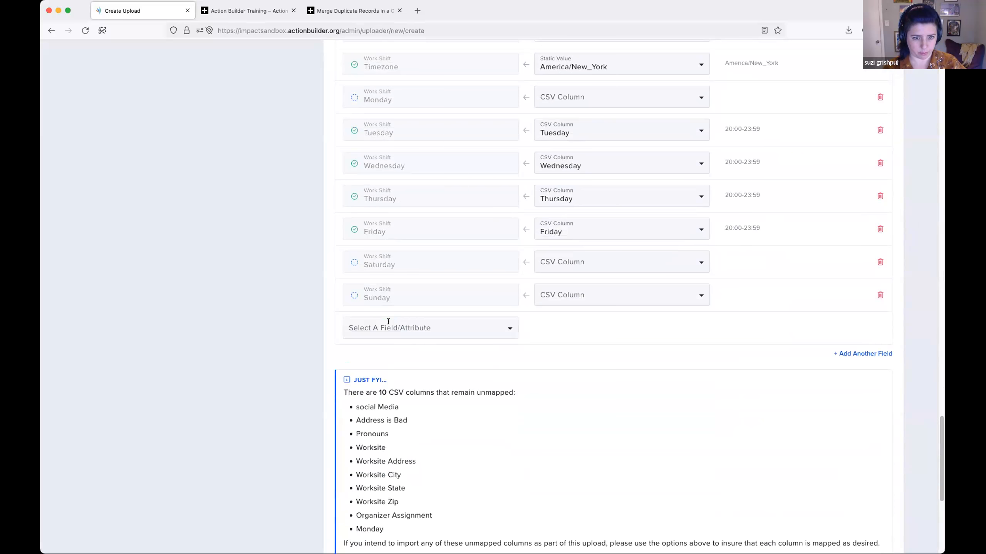
left_click(881, 354)
left_click(512, 373)
left_click(602, 379)
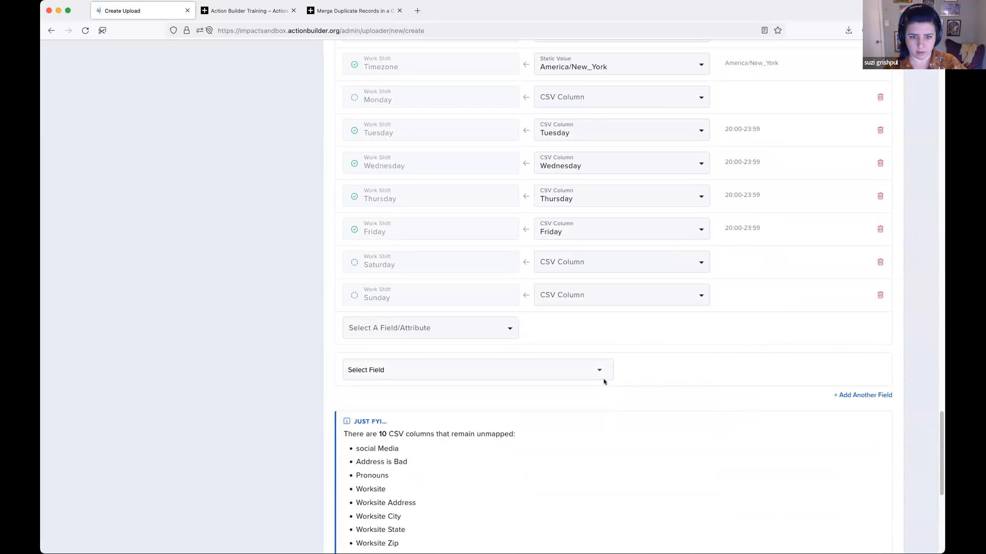
- Remove the Member Status and Authorization Card field mappings
scroll(732, 334, "up", 12)
scroll(731, 336, "up", 13)
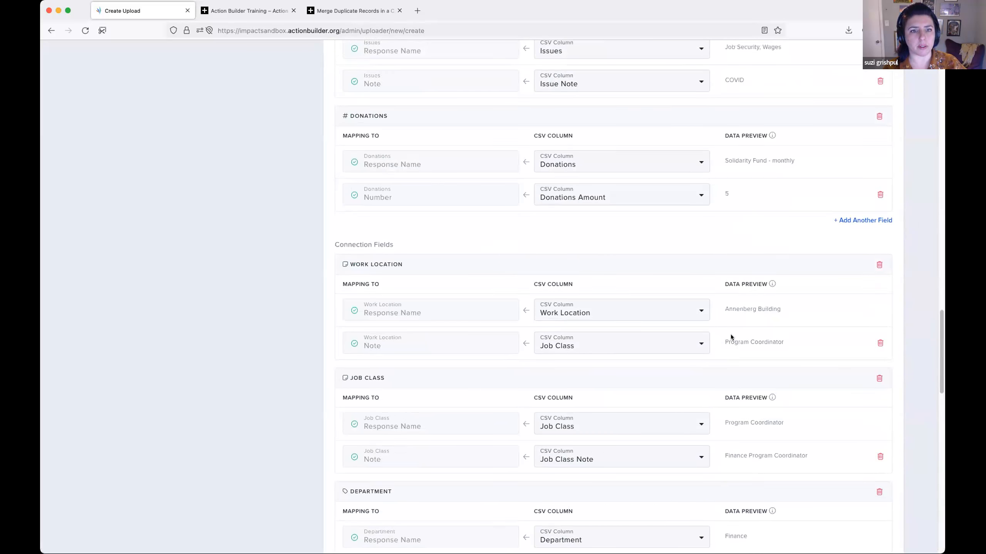
scroll(731, 337, "up", 1)
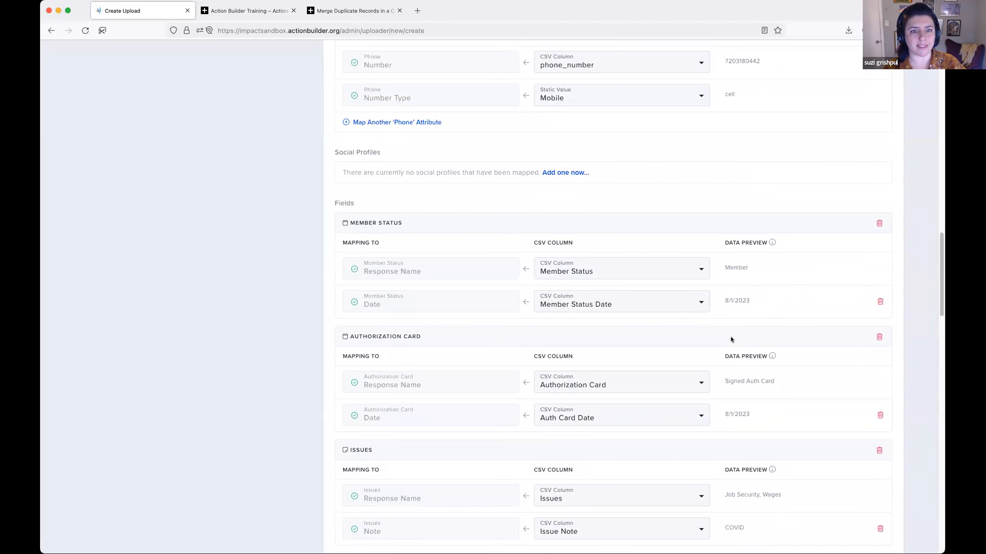
left_click(879, 229)
left_click(562, 309)
left_click(880, 230)
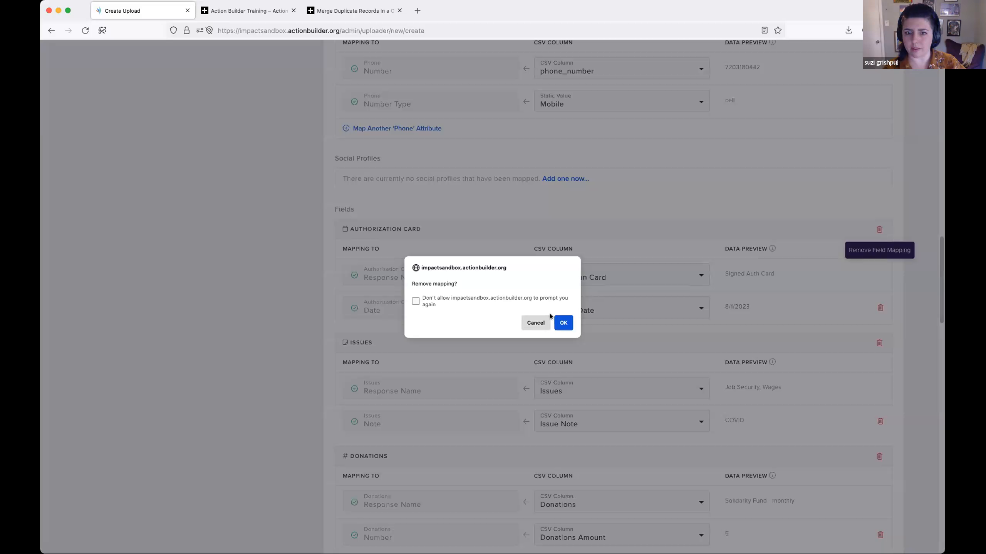
left_click(563, 315)
- Check which fields the added connection field row offers and which CSV columns remain unmapped
scroll(599, 319, "down", 15)
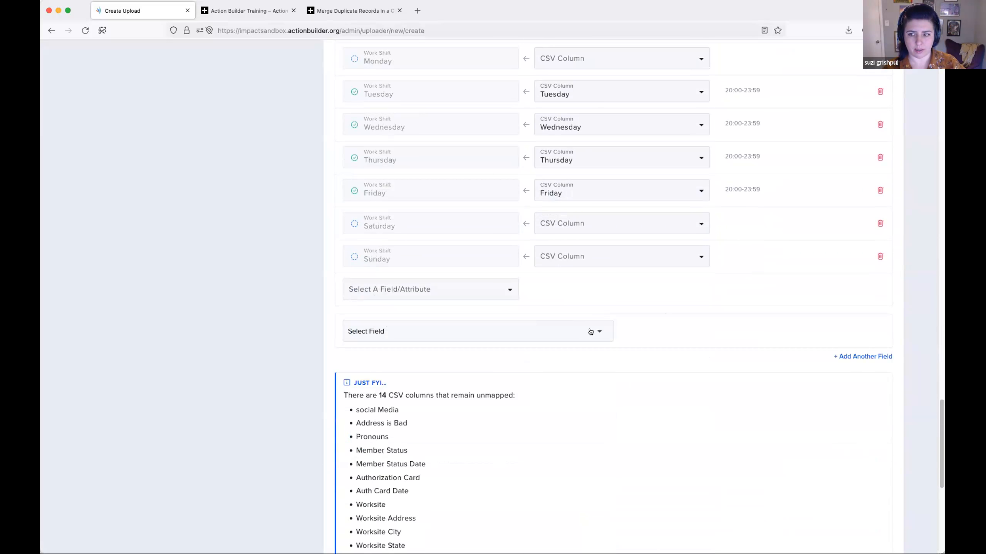
scroll(647, 351, "down", 2)
left_click(550, 248)
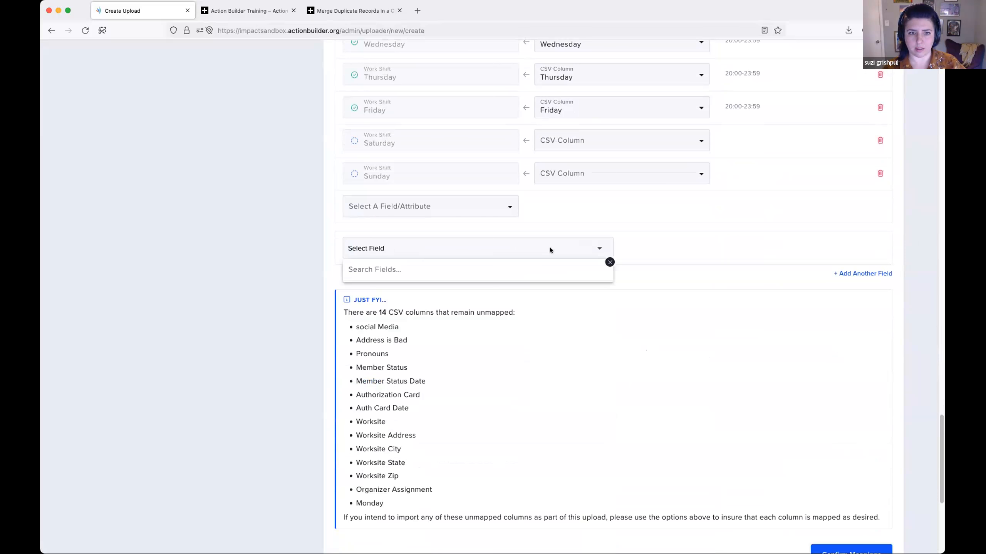
left_click(626, 260)
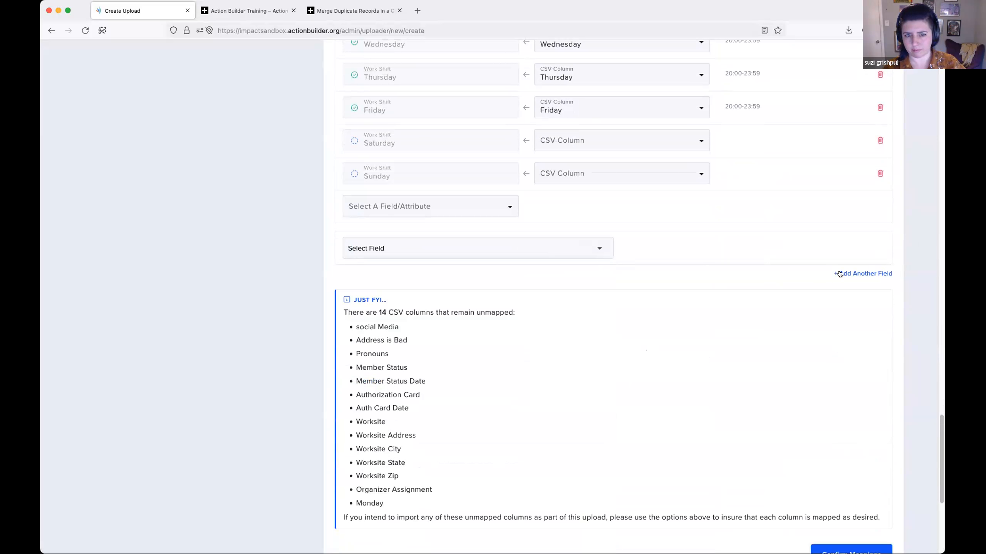
scroll(671, 278, "down", 2)
- Remove the Issues and Donations field mappings
scroll(671, 276, "up", 9)
scroll(672, 273, "up", 17)
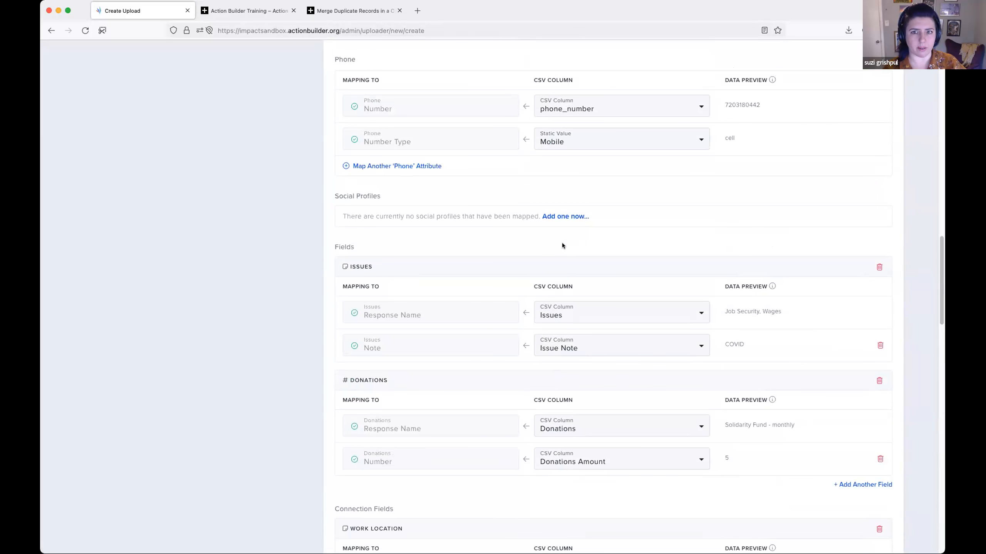
left_click(879, 266)
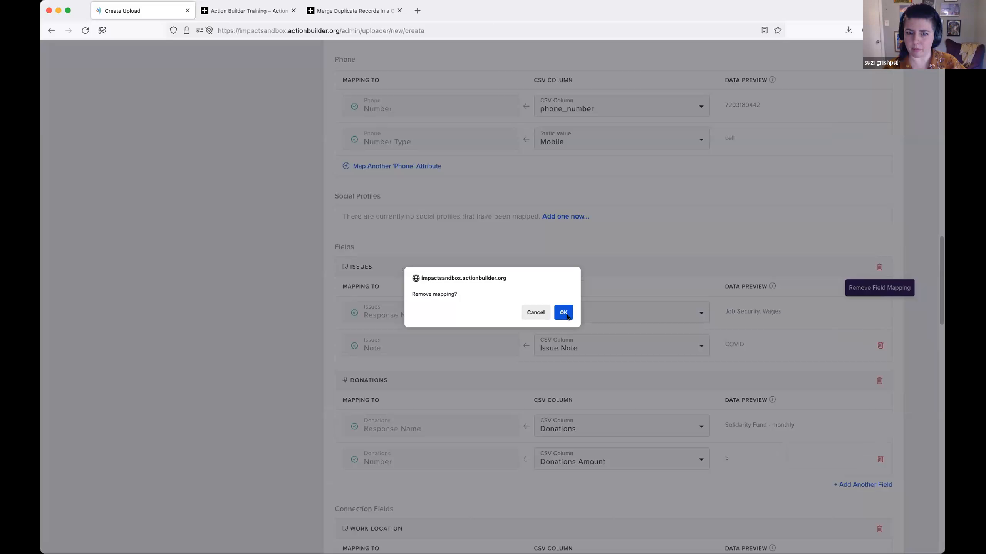
left_click(566, 315)
left_click(878, 267)
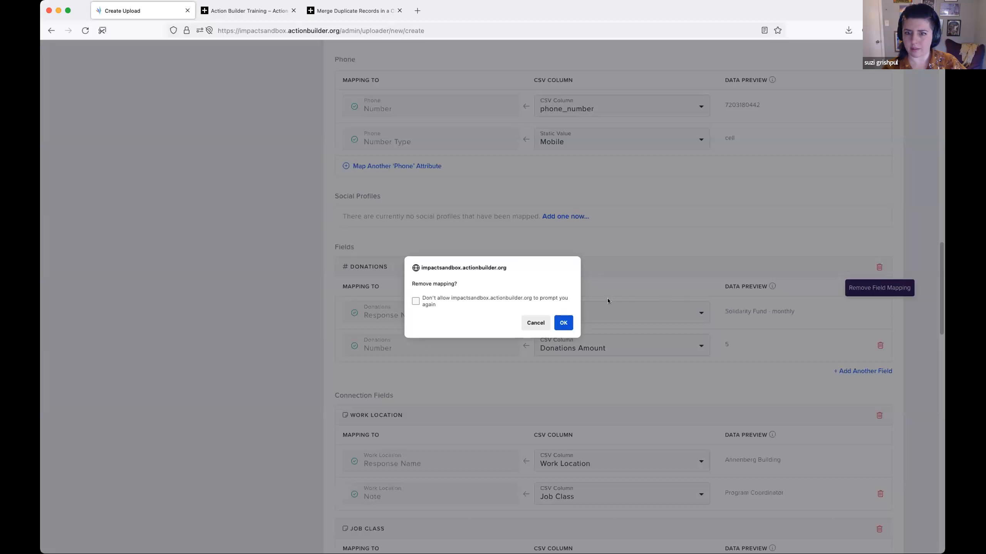
left_click(563, 322)
- Remove the Work Location, Job Class, Department and Work Shift connection field mappings
left_click(879, 318)
left_click(563, 323)
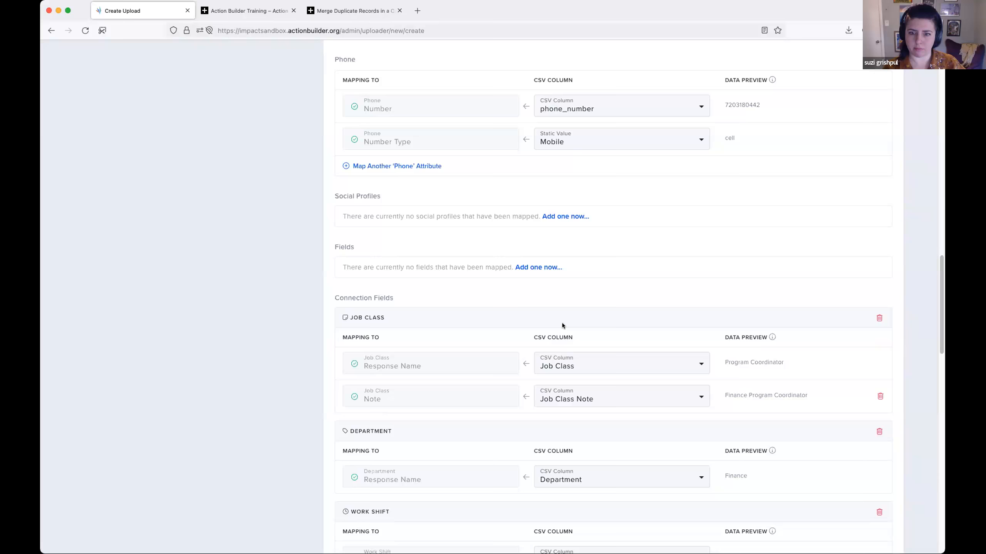
scroll(615, 306, "down", 3)
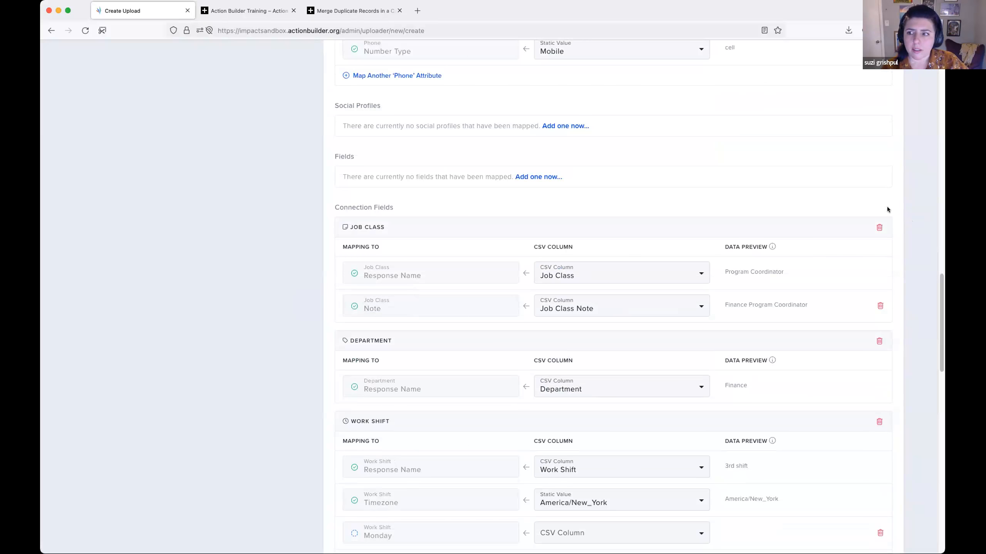
left_click(879, 227)
left_click(564, 323)
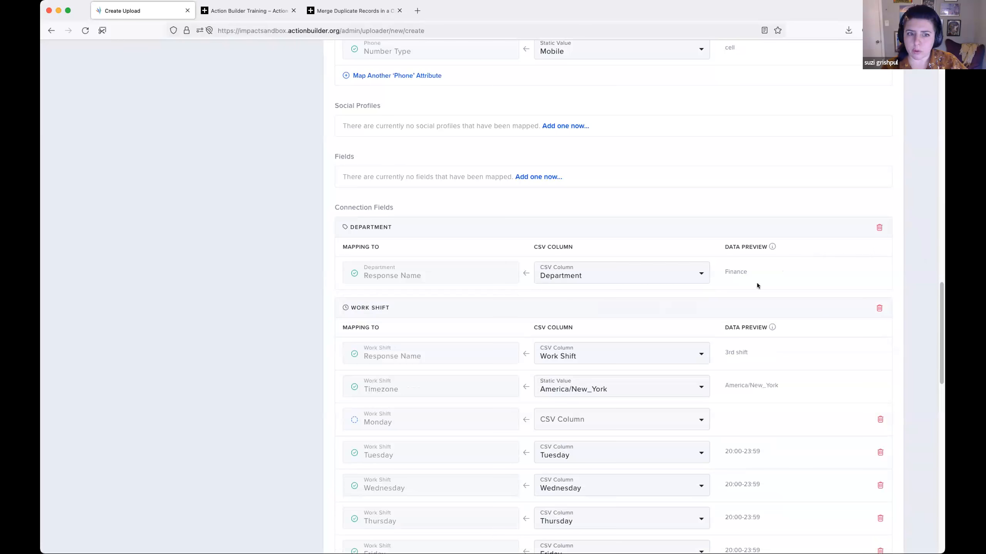
left_click(866, 228)
left_click(565, 323)
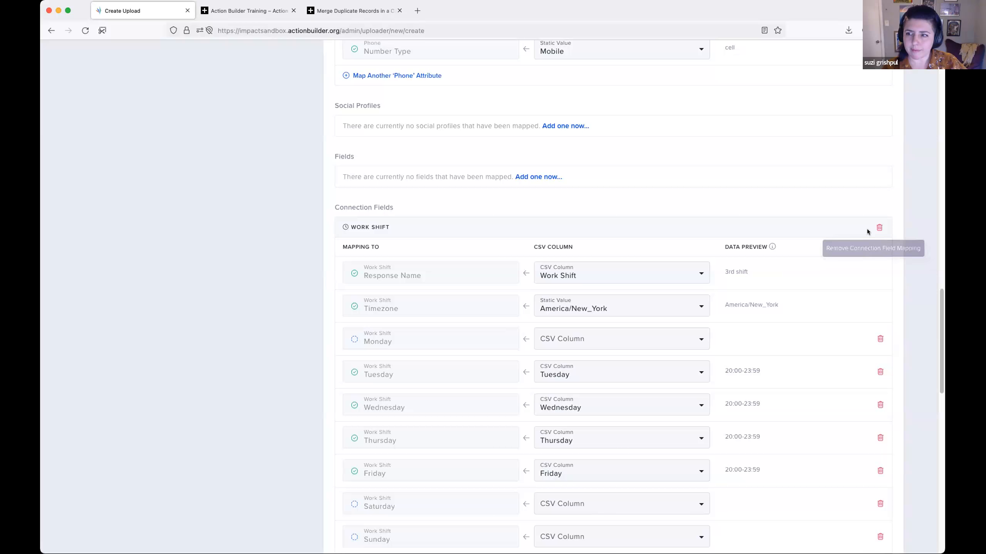
left_click(867, 229)
left_click(563, 322)
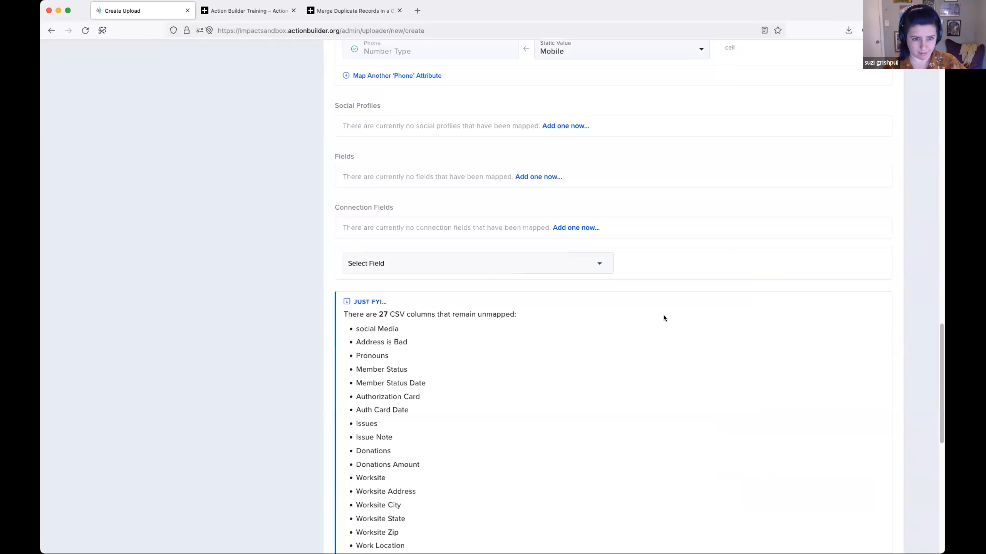
- Add the Pronouns field to the mapped fields and map its response name to the Pronouns CSV column
scroll(664, 315, "down", 5)
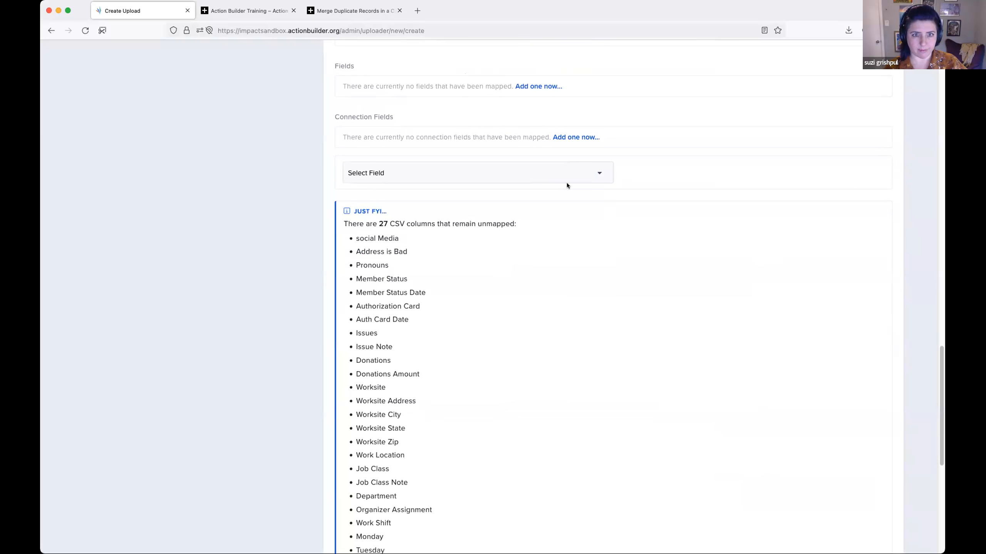
scroll(566, 174, "up", 5)
left_click(538, 176)
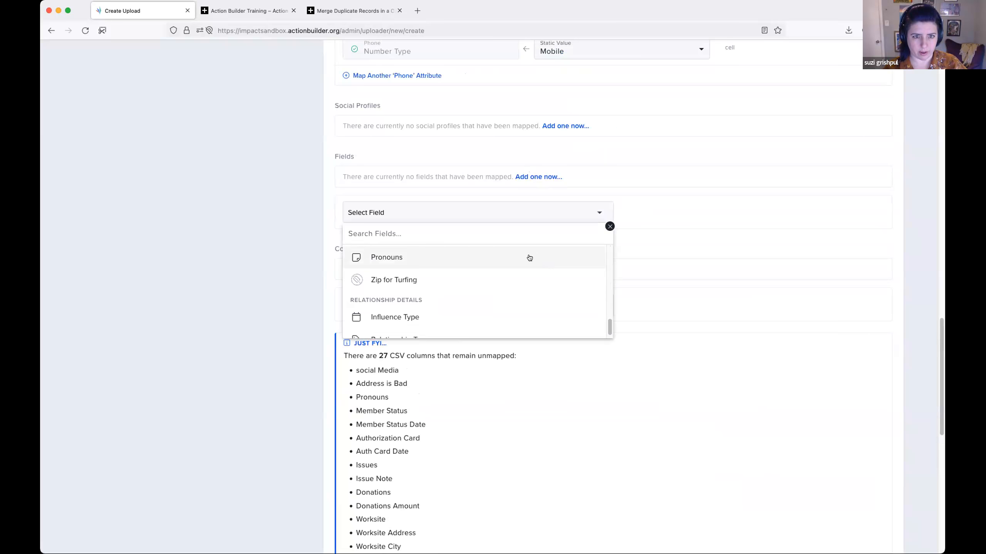
left_click(528, 258)
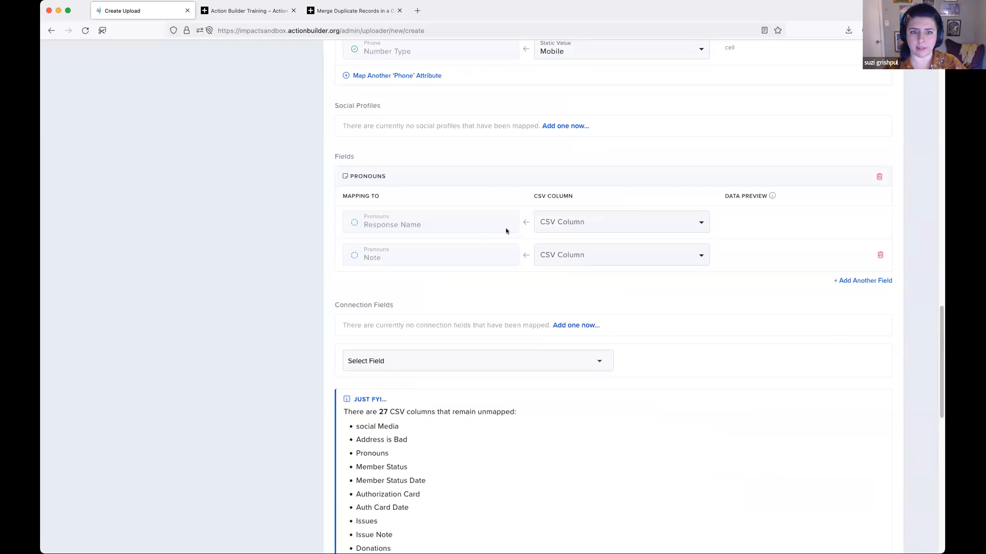
left_click(622, 225)
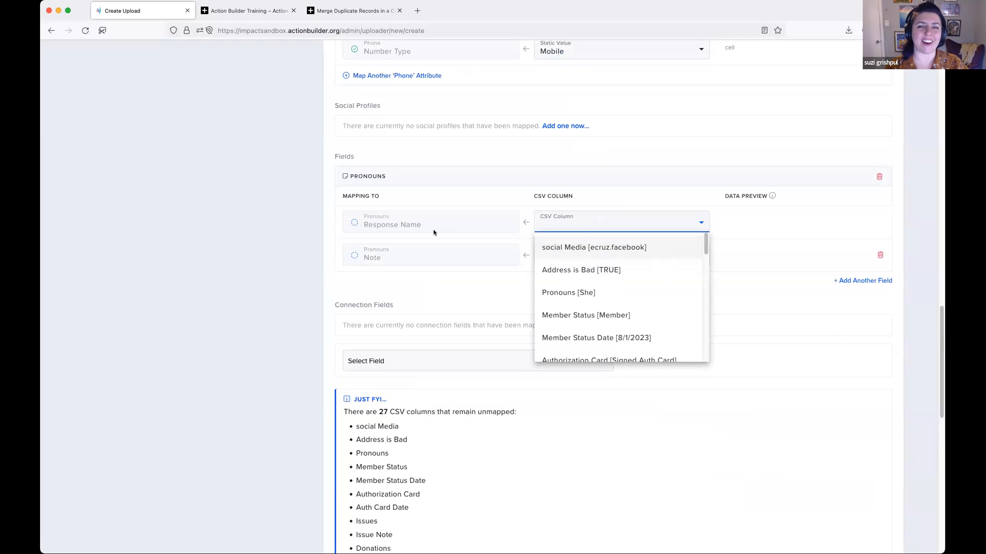
left_click(606, 293)
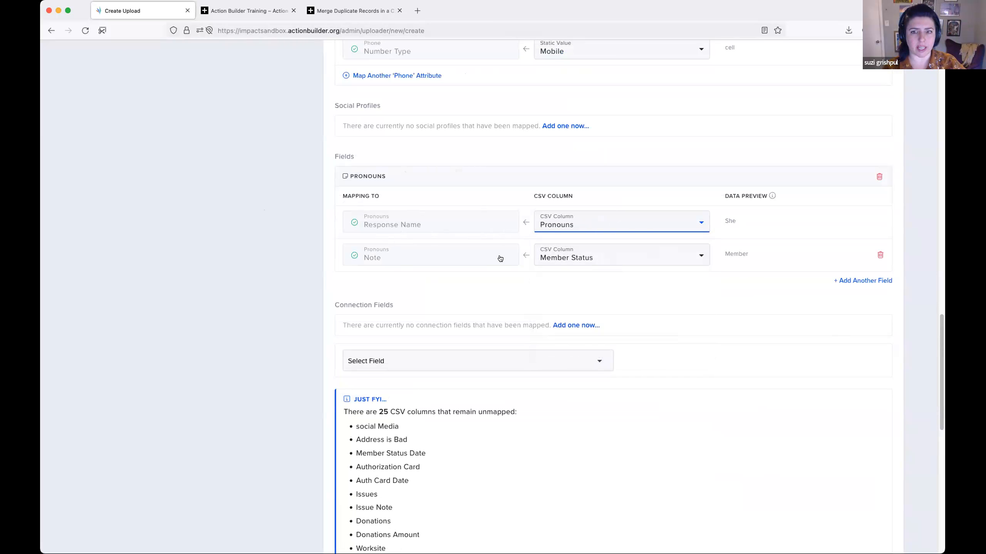
- Check the CSV columns offered for the Pronouns note, and remove the note attribute from the mapping
left_click(678, 254)
scroll(669, 343, "up", 1)
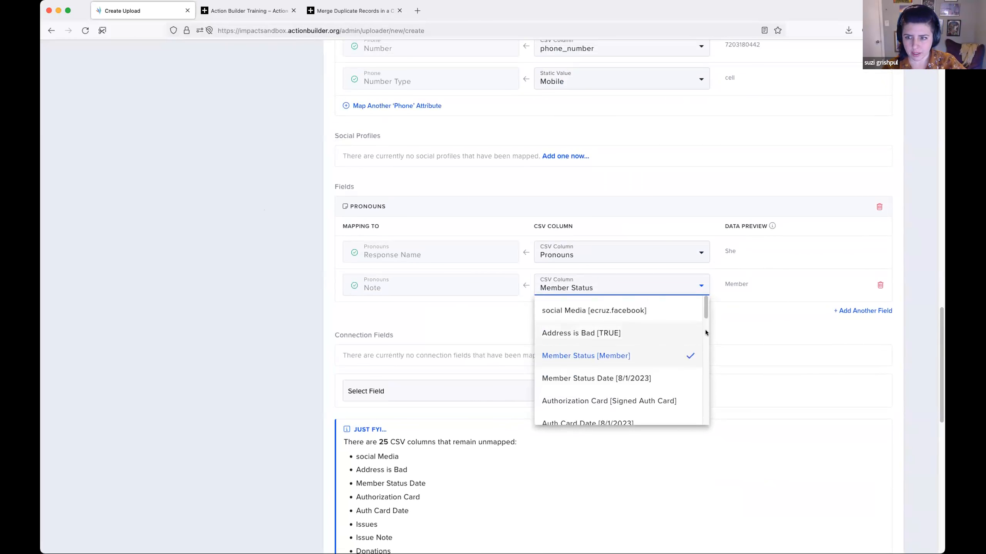
scroll(594, 273, "down", 5)
scroll(596, 274, "down", 15)
scroll(596, 274, "up", 10)
left_click(774, 267)
scroll(775, 268, "up", 3)
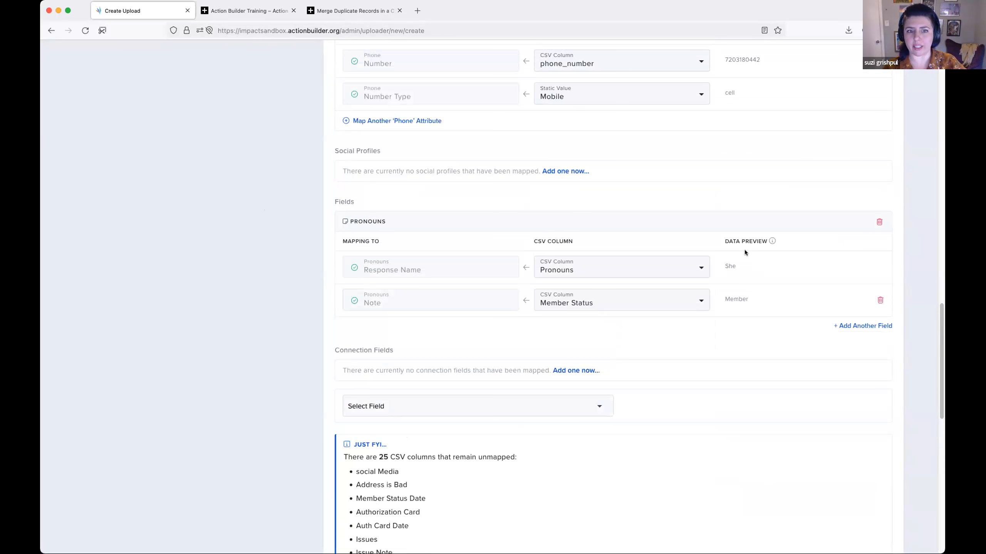
left_click(880, 299)
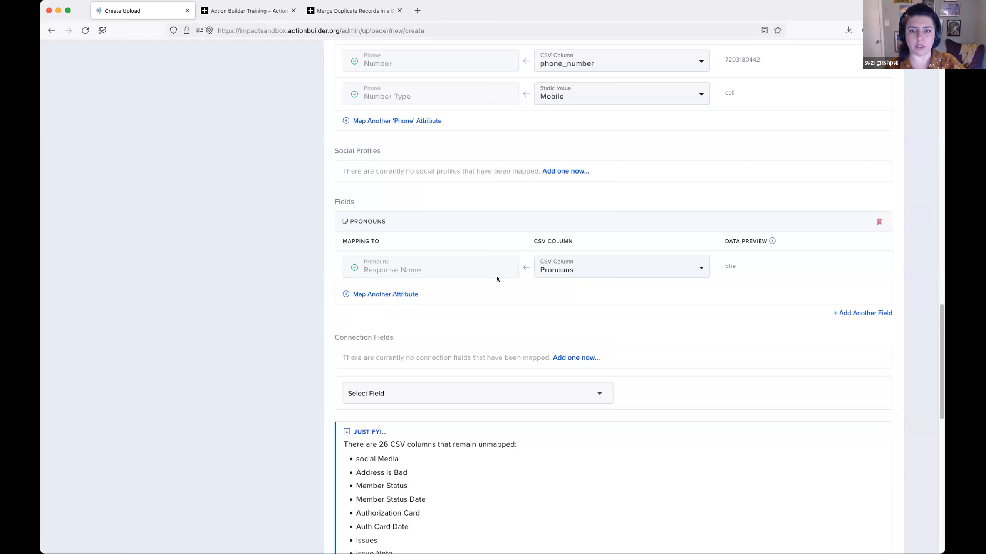
- Check the remaining connection field row and confirm the data mapping
scroll(707, 298, "down", 5)
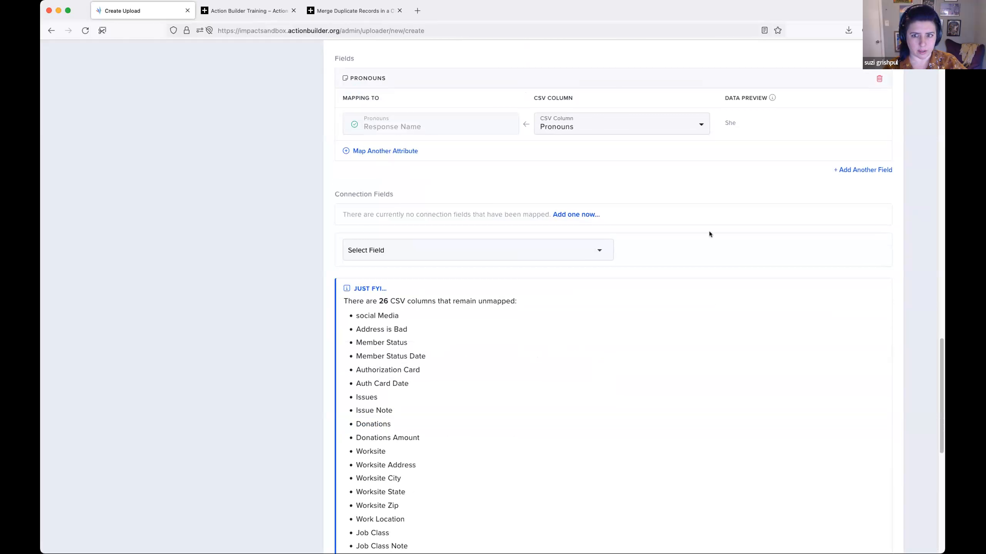
scroll(684, 235, "up", 1)
scroll(684, 235, "up", 1)
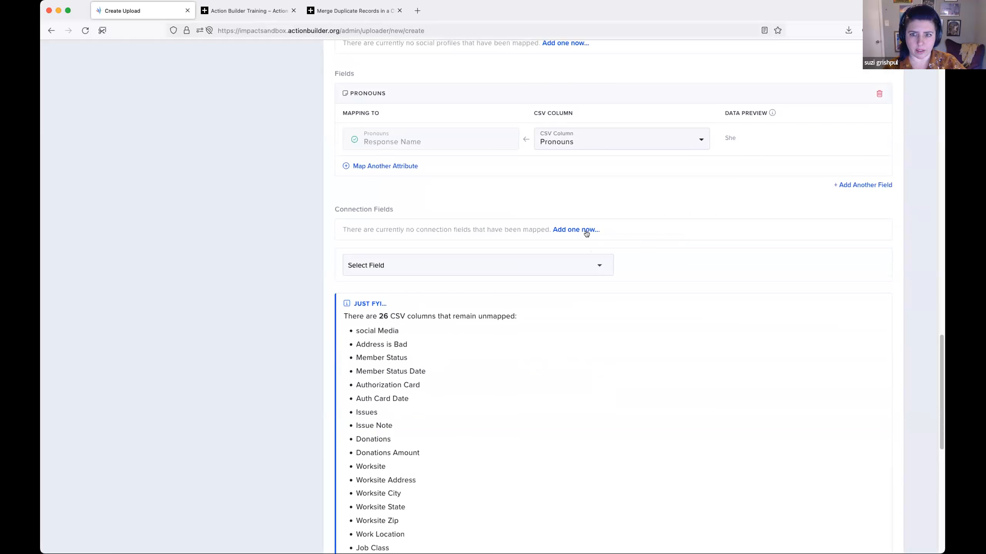
left_click(585, 266)
left_click(610, 279)
scroll(730, 293, "up", 1)
scroll(730, 283, "up", 1)
scroll(715, 260, "down", 10)
left_click(840, 311)
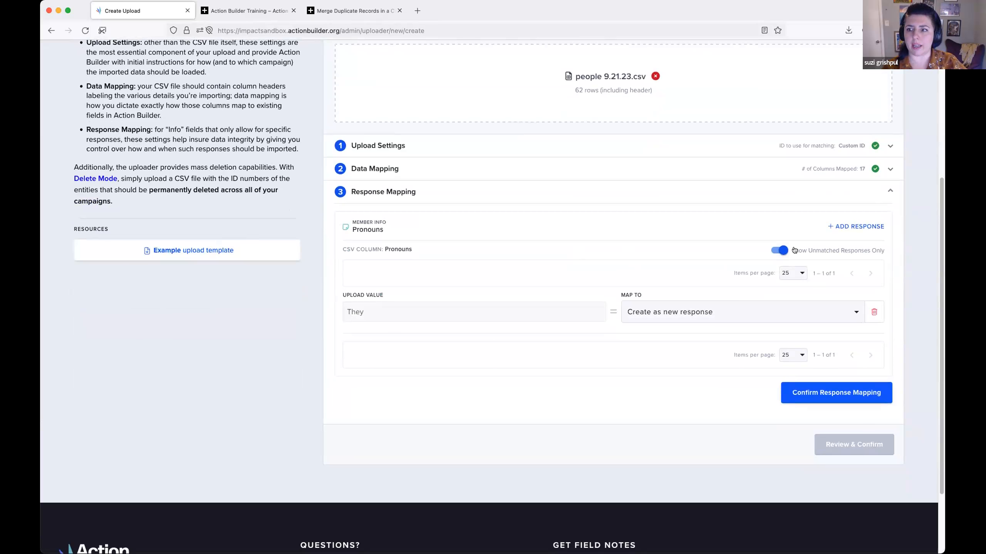
- Turn off the unmatched-only filter to list all uploaded Pronouns values in the response mapping
left_click(773, 249)
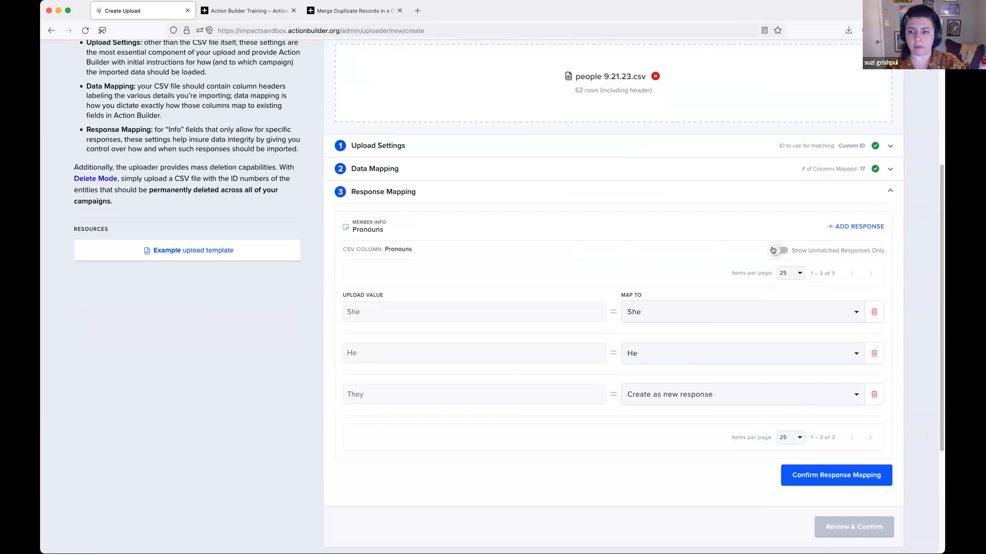
scroll(772, 250, "down", 2)
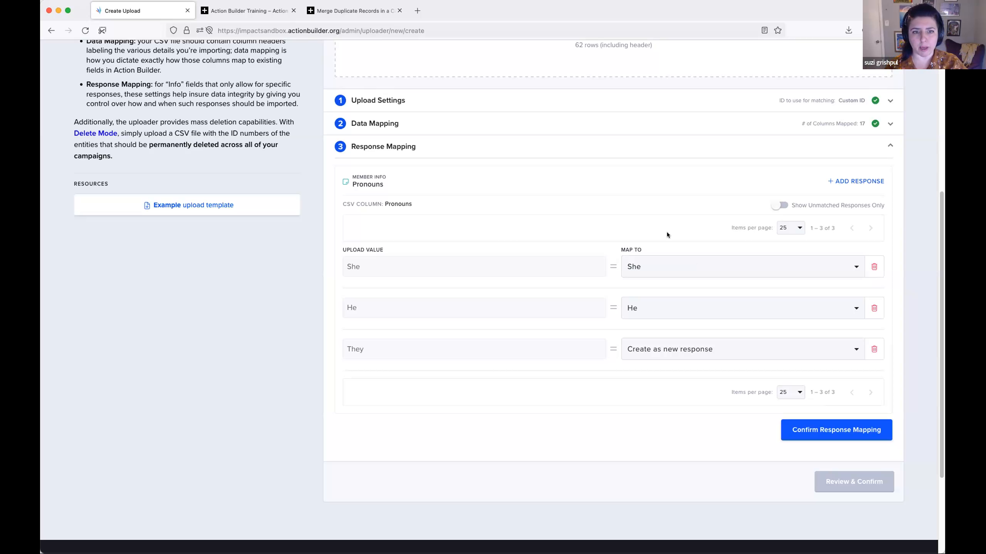
left_click(779, 206)
left_click(779, 206)
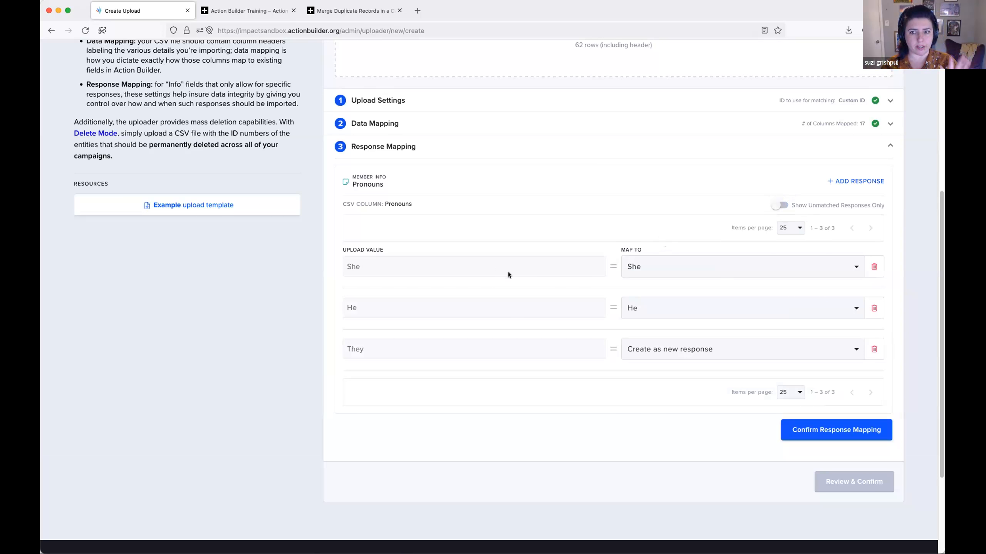
scroll(509, 273, "down", 1)
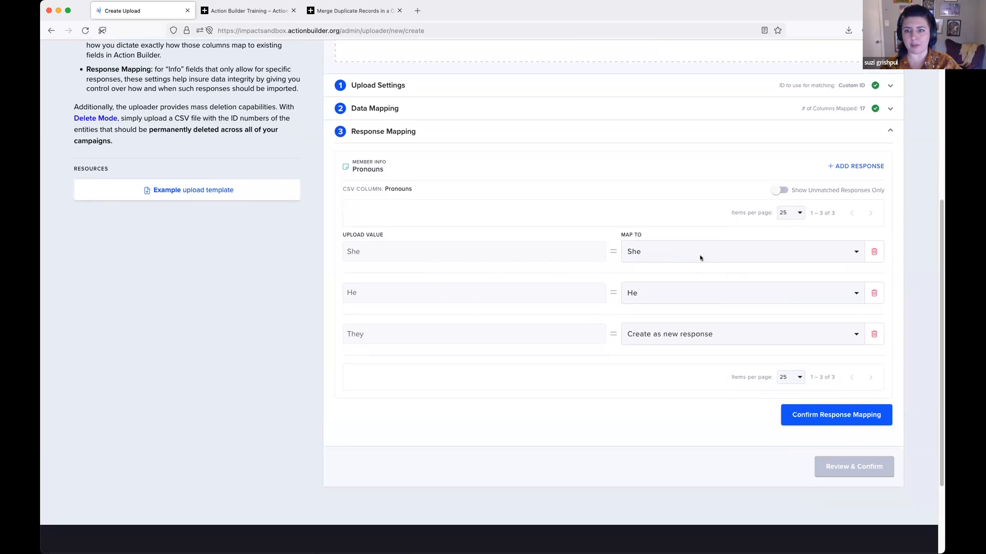
- Examine the existing Pronouns responses that the She upload value can be mapped to
left_click(776, 252)
scroll(726, 308, "up", 1)
scroll(726, 308, "down", 2)
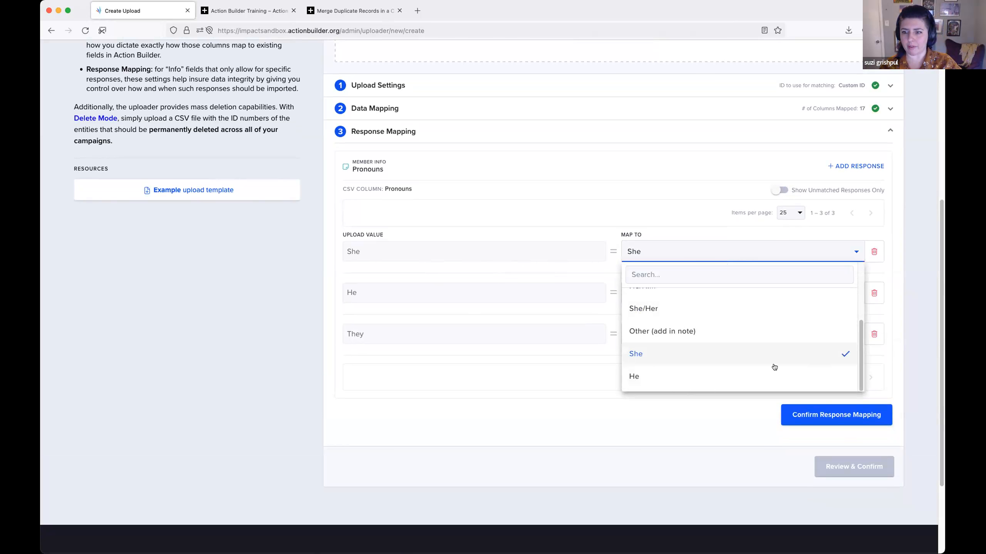
left_click(516, 423)
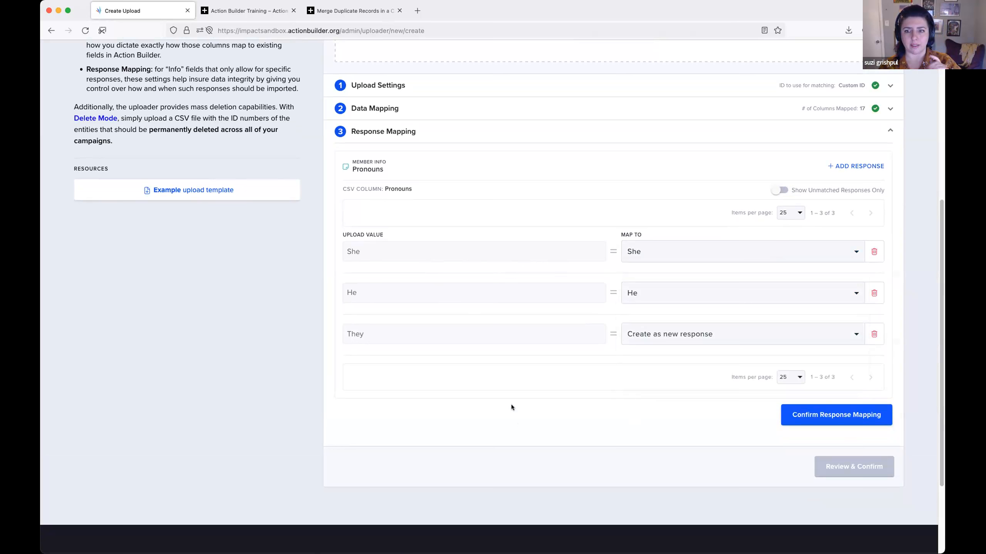
left_click(735, 252)
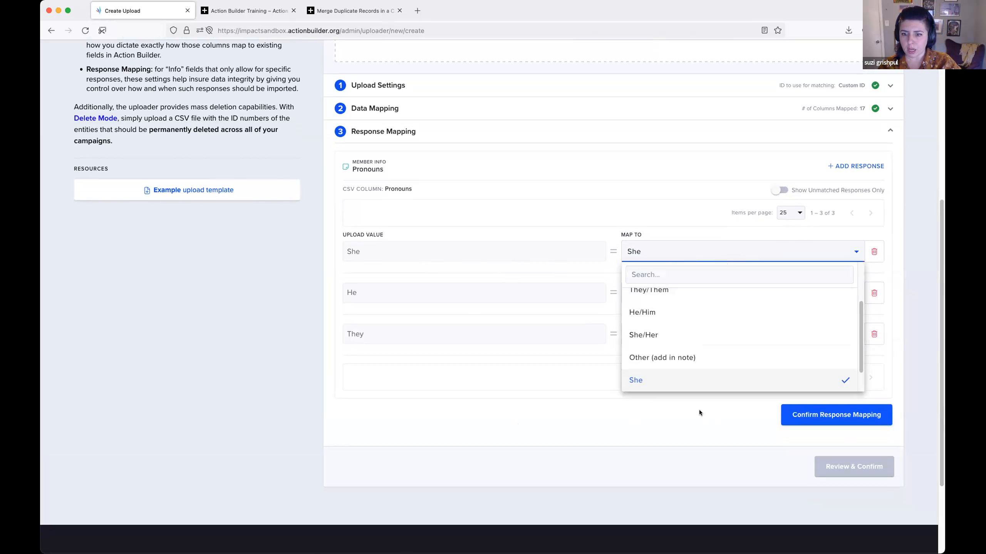
left_click(699, 409)
left_click(730, 251)
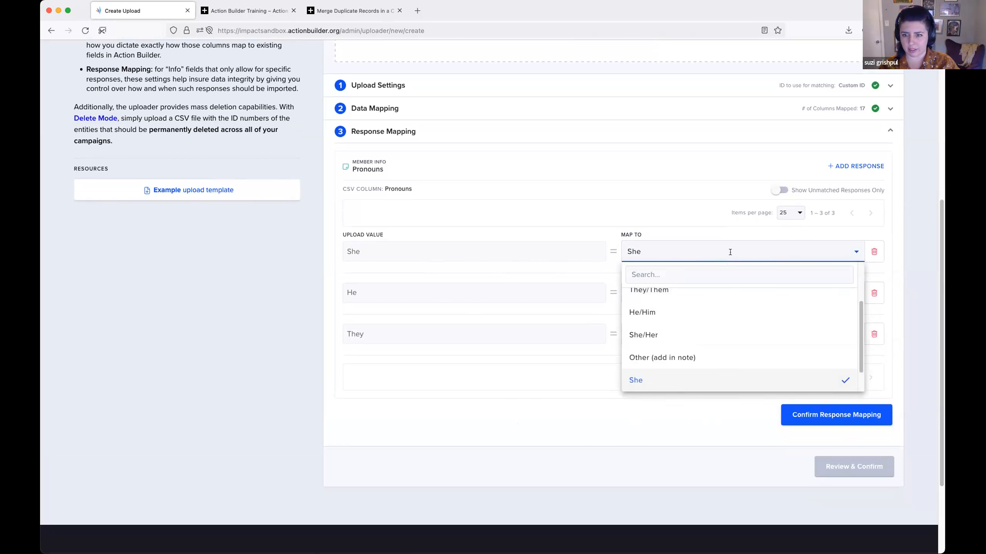
left_click(421, 255)
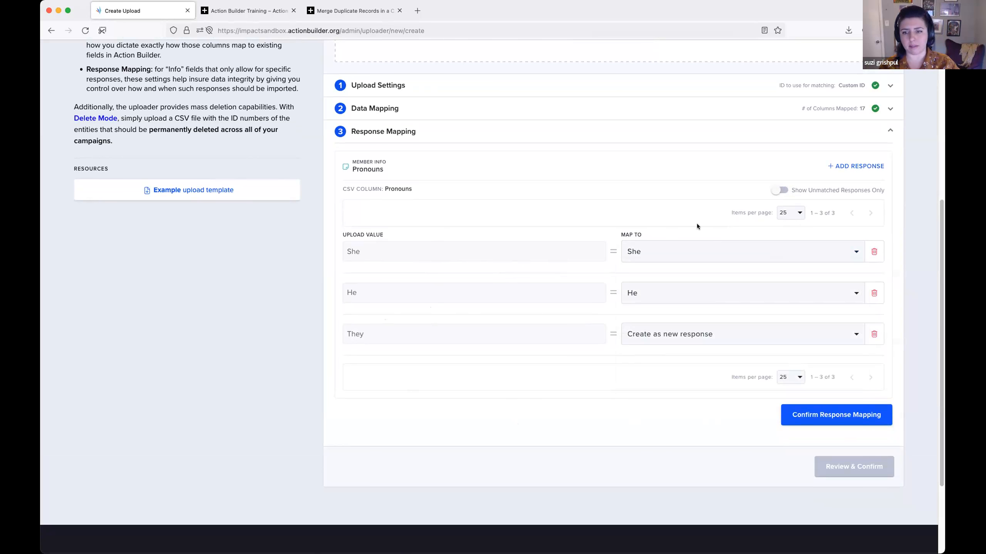
- Map the Pronouns upload values She to She/Her, He to He/Him and They to They/Them
left_click(698, 257)
scroll(683, 298, "up", 3)
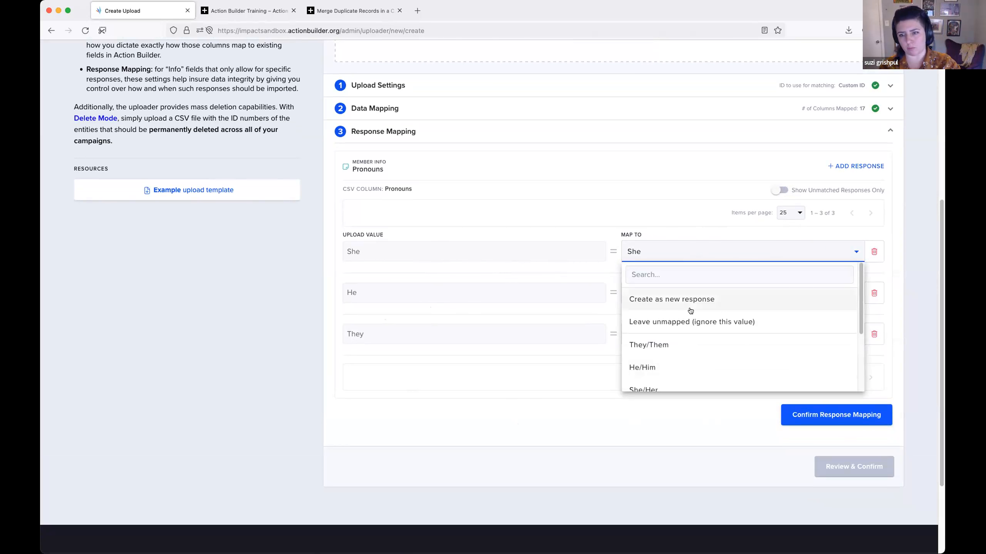
scroll(693, 309, "down", 3)
left_click(695, 333)
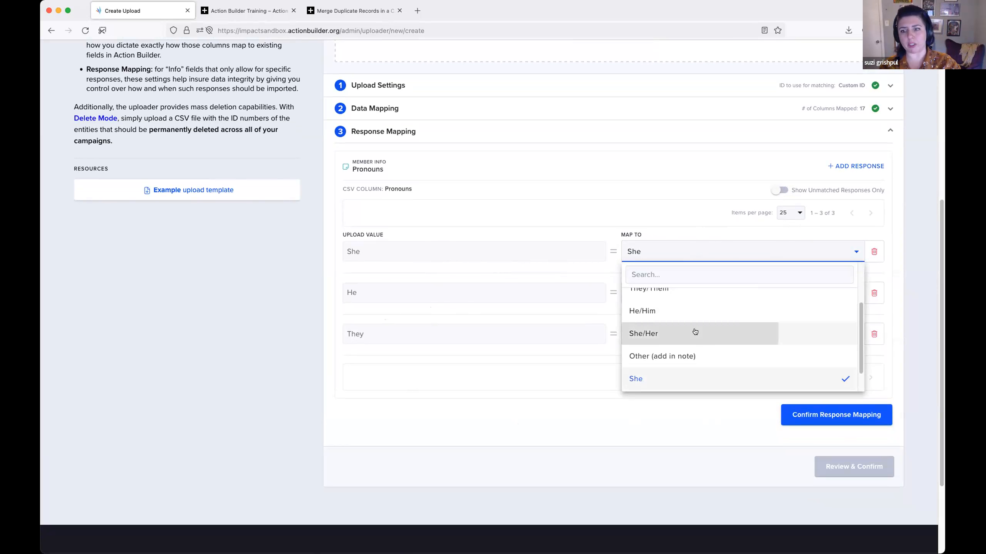
left_click(665, 291)
scroll(694, 341, "up", 1)
left_click(694, 338)
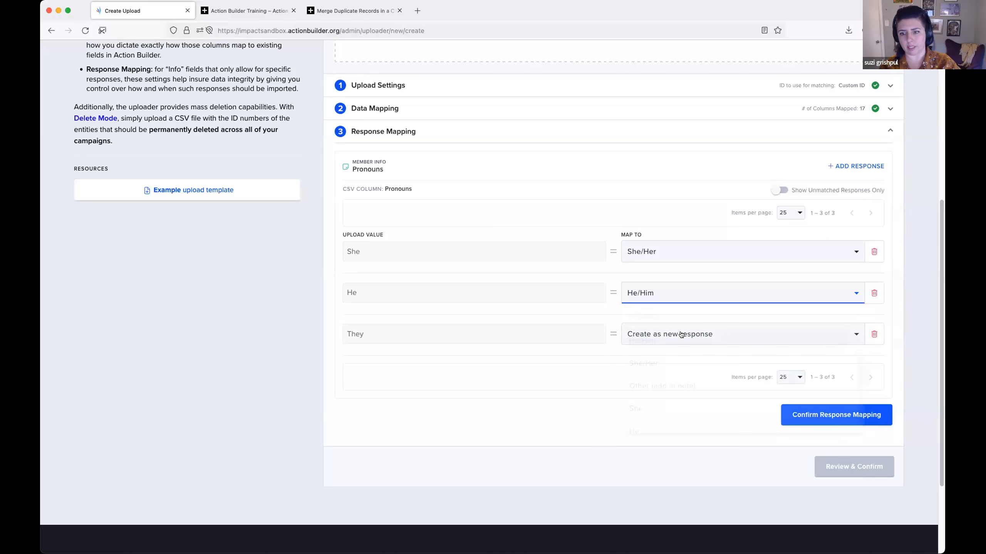
left_click(672, 336)
scroll(672, 372, "up", 1)
left_click(660, 427)
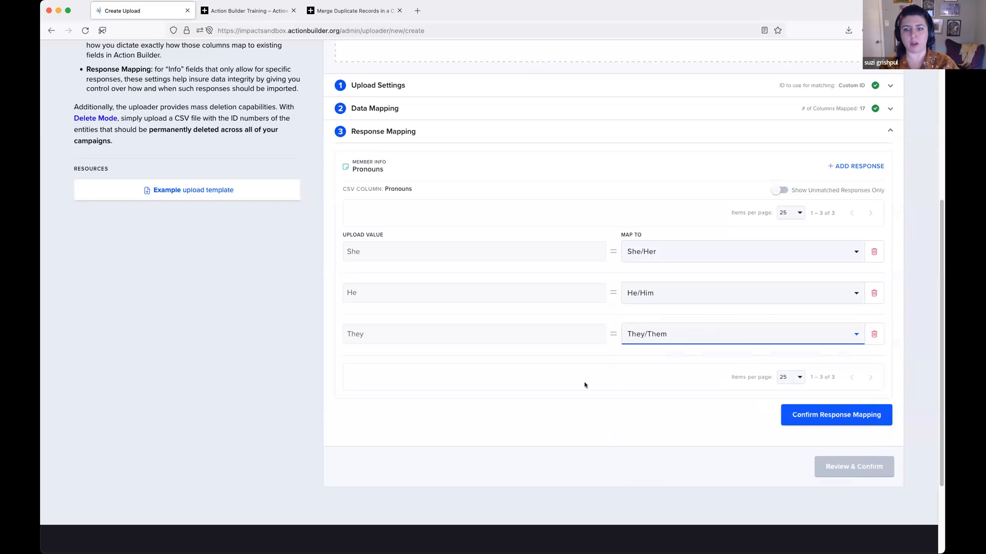
- Try setting She to be created as a new response, and leave both She and He unmapped
scroll(583, 382, "down", 1)
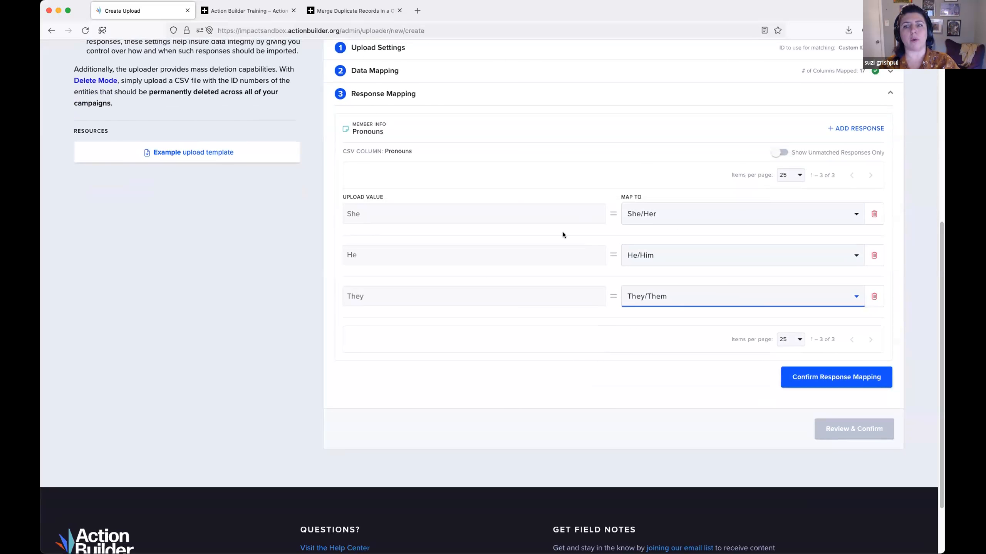
left_click(744, 217)
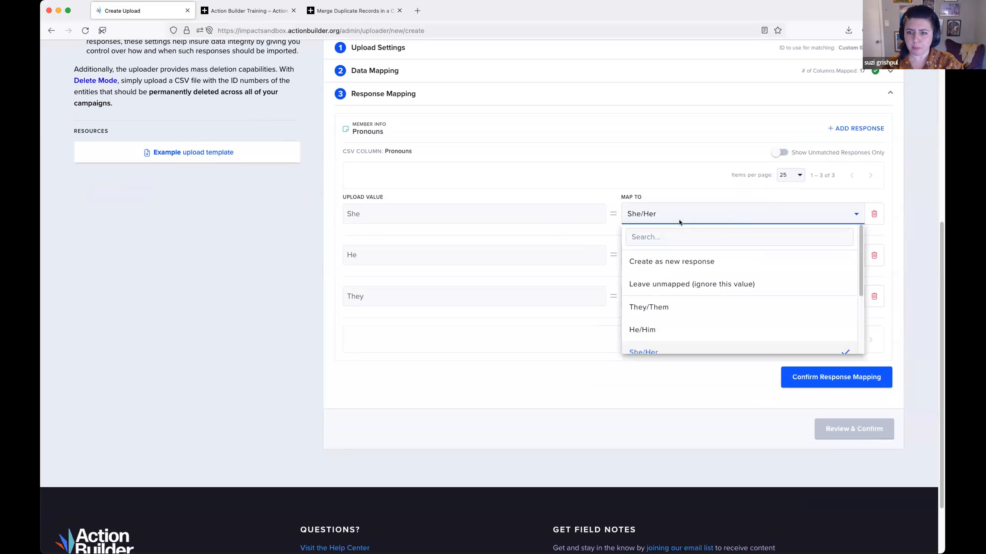
left_click(712, 261)
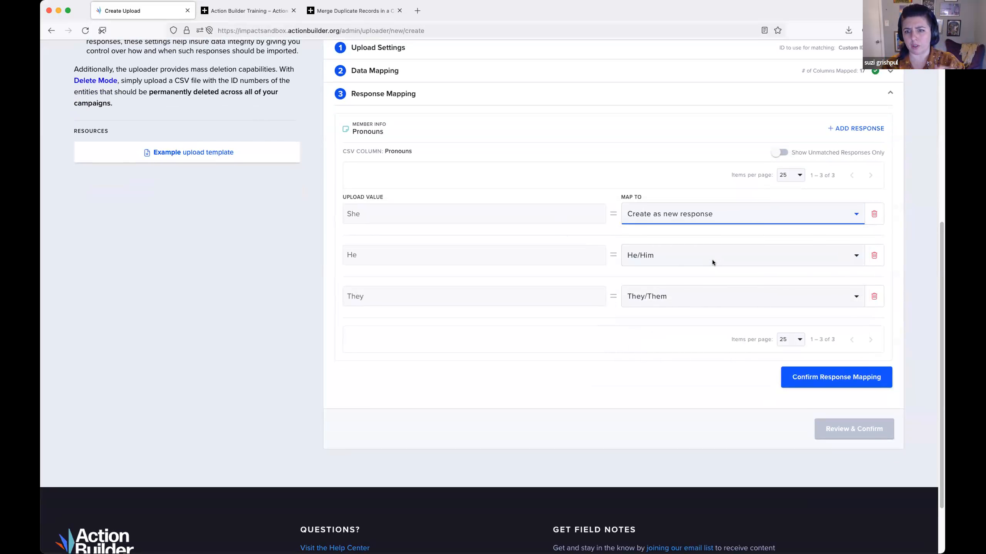
left_click(692, 222)
left_click(728, 281)
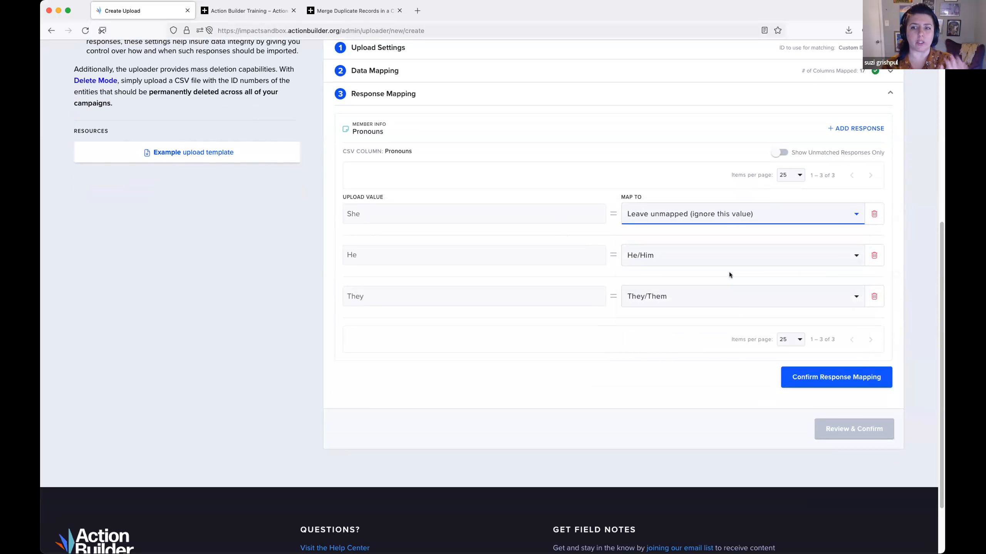
left_click(874, 215)
left_click(872, 256)
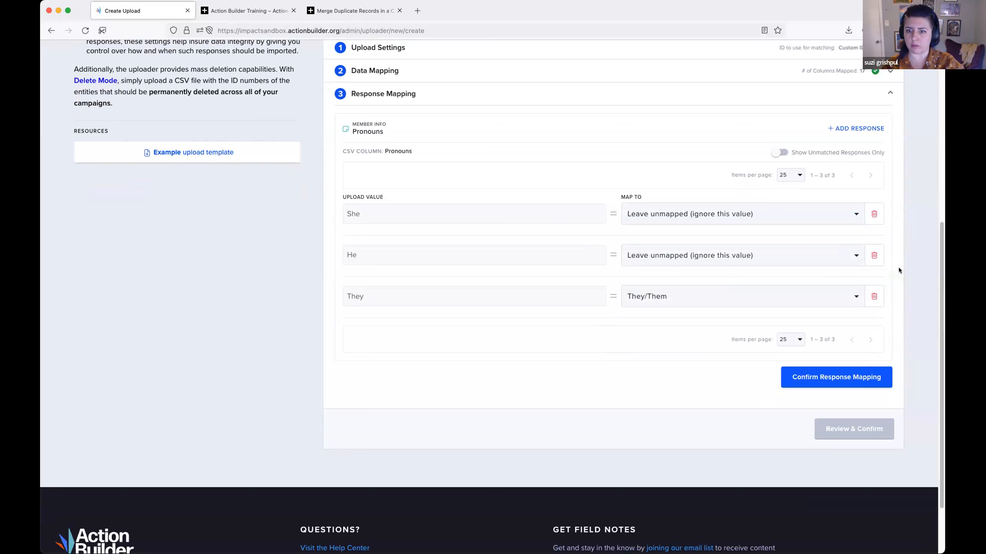
- Map She back to She/Her and He back to He/Him in the Pronouns response mapping
left_click(685, 213)
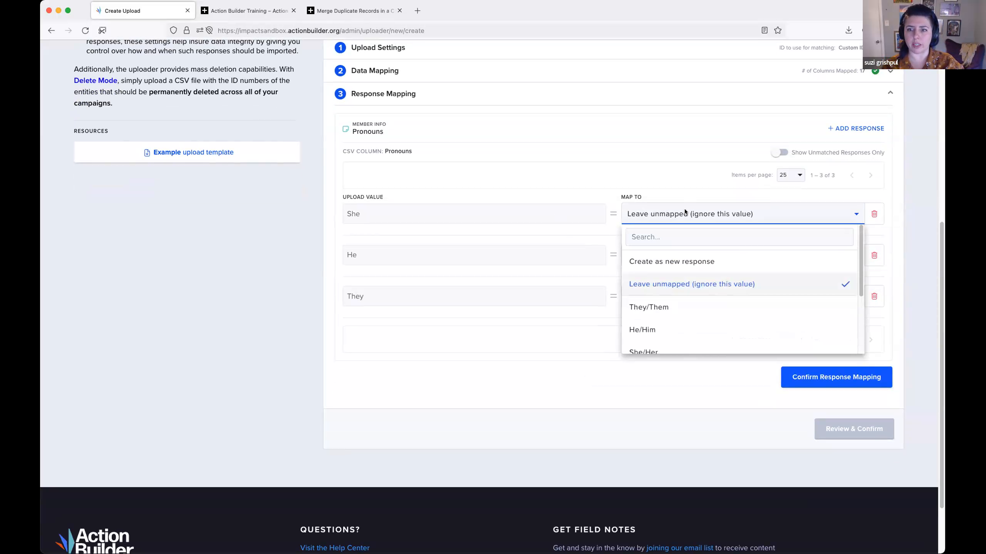
left_click(691, 348)
left_click(643, 255)
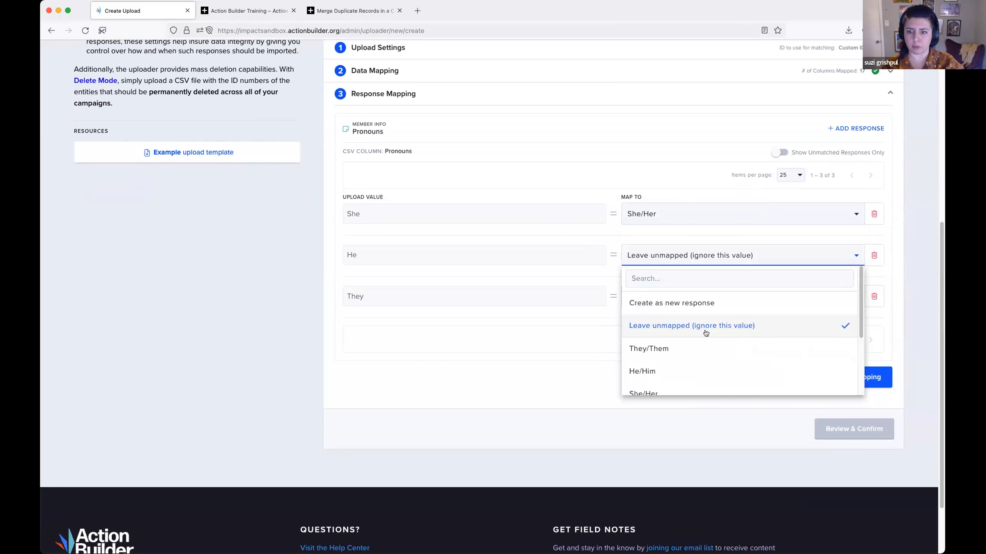
left_click(678, 369)
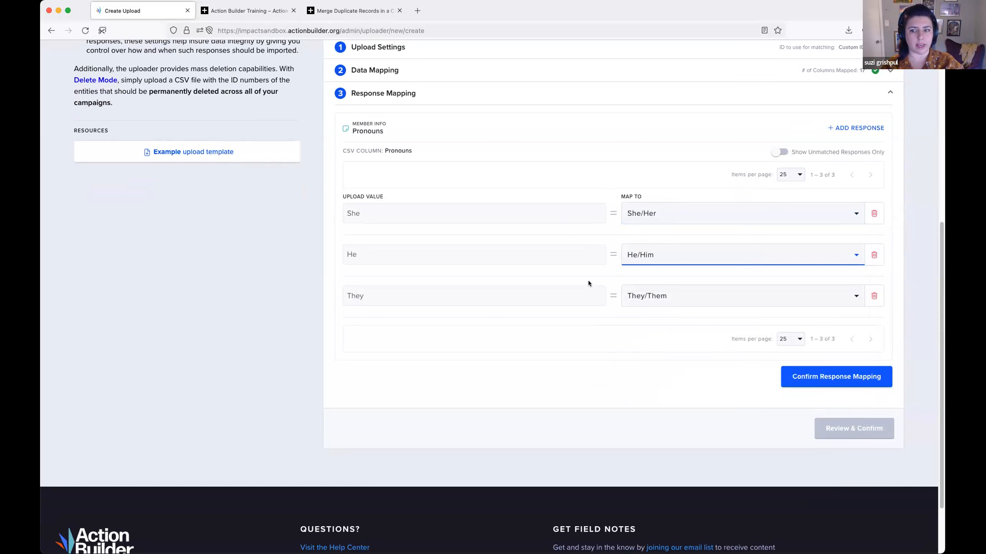
- Show only the unmatched Pronouns responses and confirm the response mapping
scroll(589, 280, "down", 1)
scroll(581, 285, "up", 3)
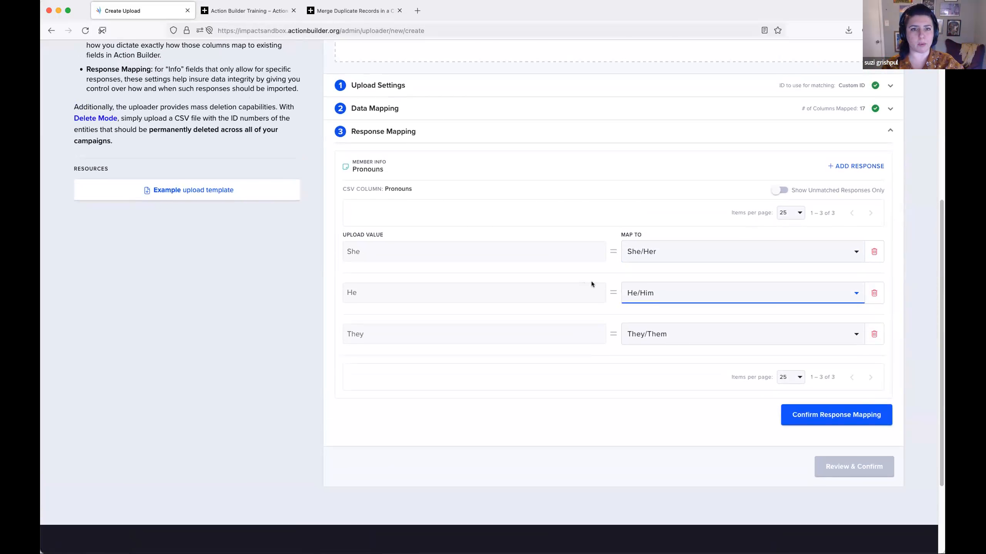
scroll(775, 185, "down", 1)
left_click(777, 184)
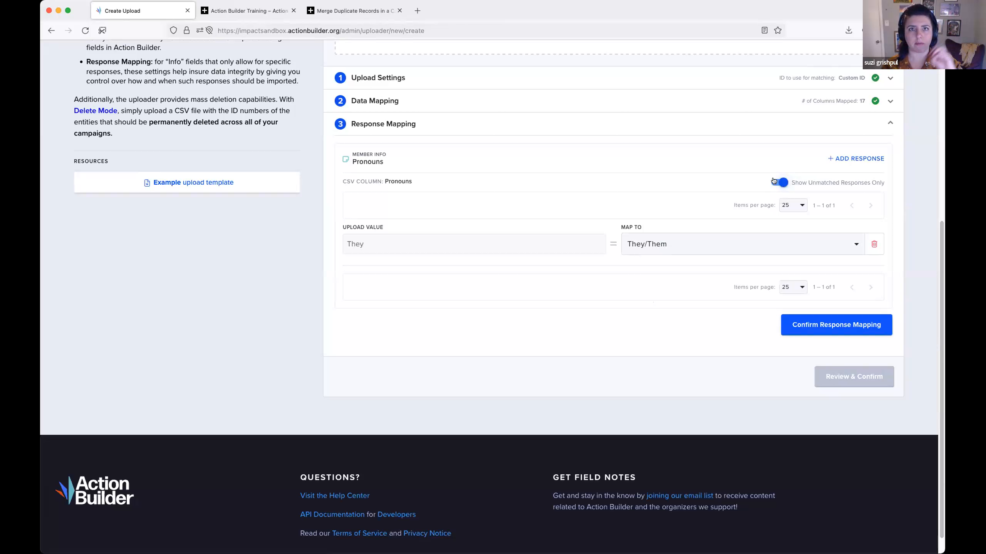
left_click(812, 324)
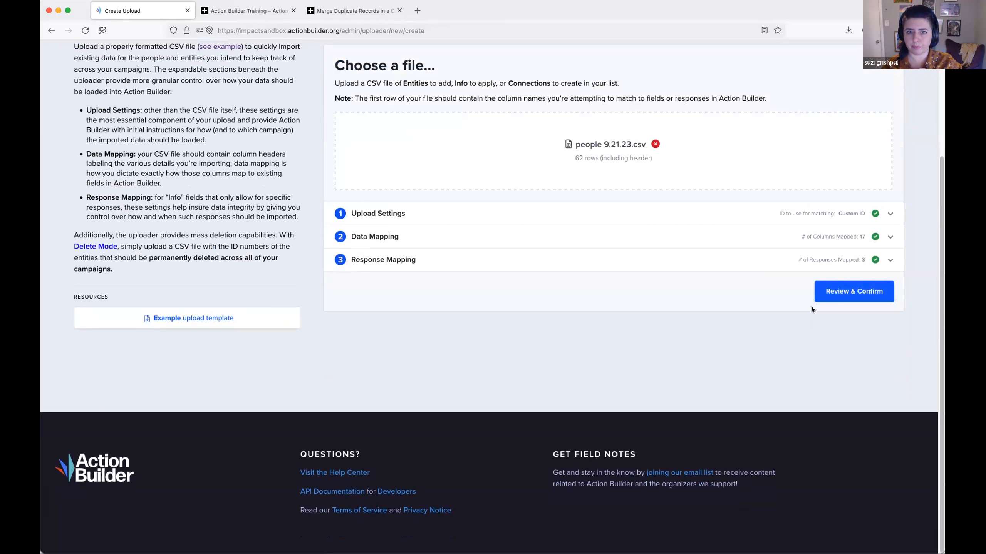
- Review the people 9.21.23.csv upload, acknowledge all three confirmation statements and submit it to the Action Builder Uploader Demo campaign
left_click(832, 296)
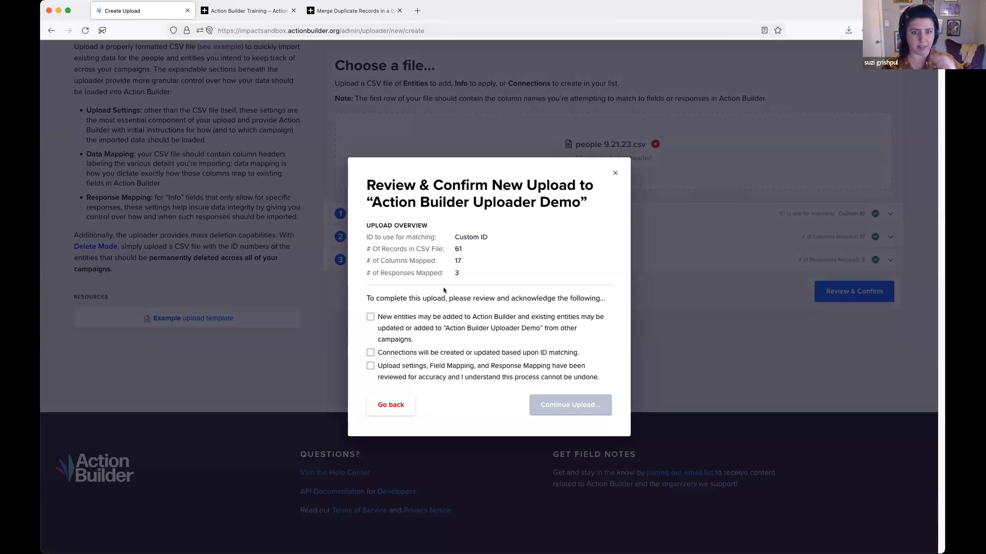
left_click(413, 319)
left_click(424, 354)
left_click(425, 369)
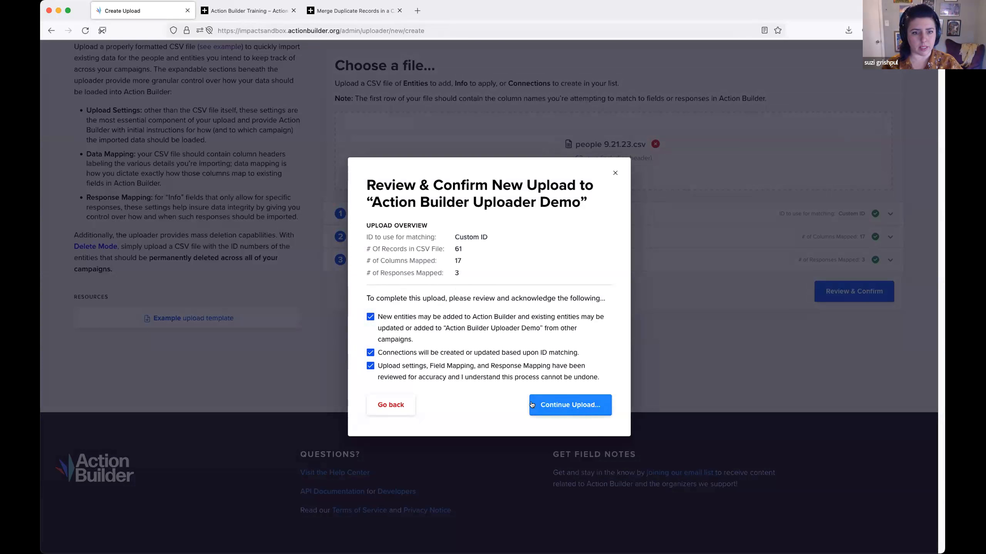
left_click(558, 408)
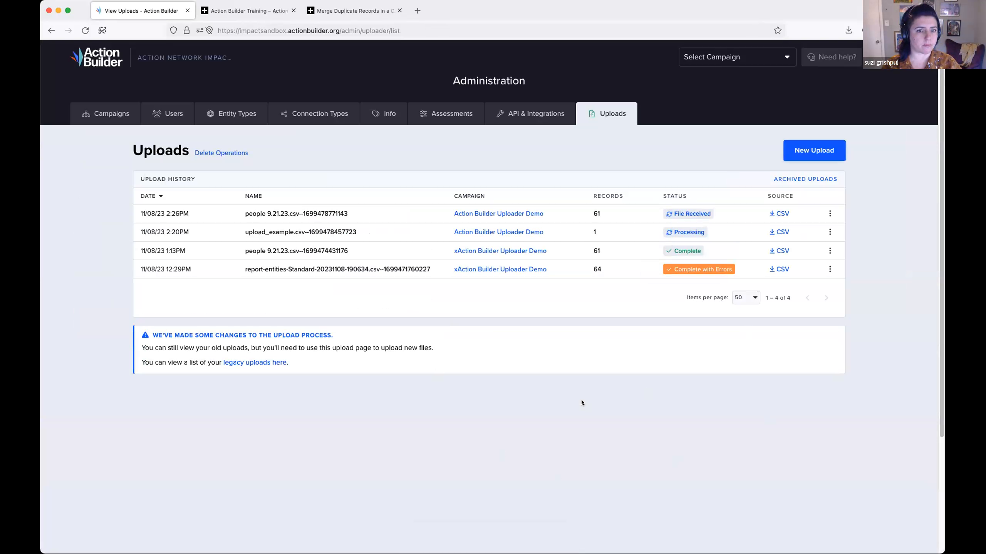
- Check the new upload's status, view the list of legacy uploads and return to the current upload history
mouse_move(693, 216)
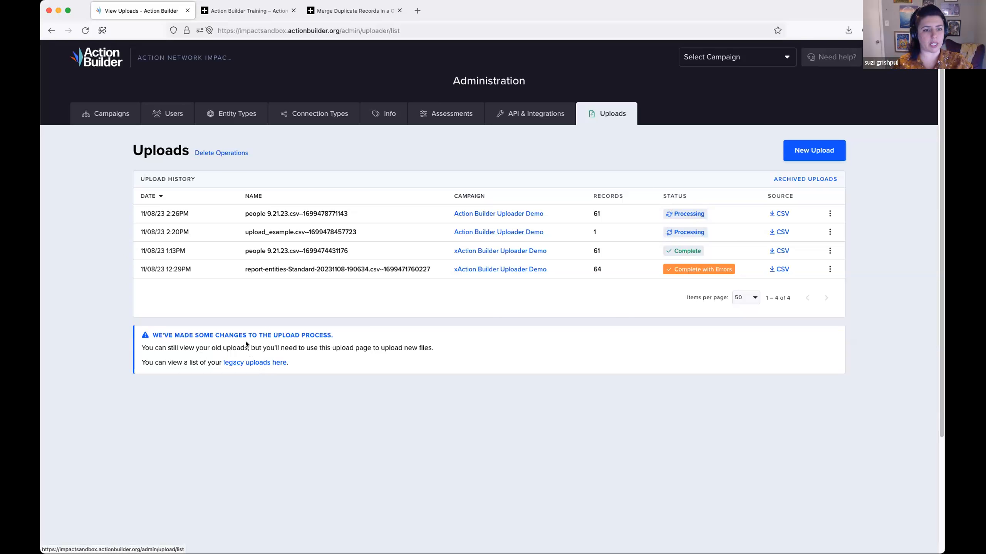
left_click(241, 364)
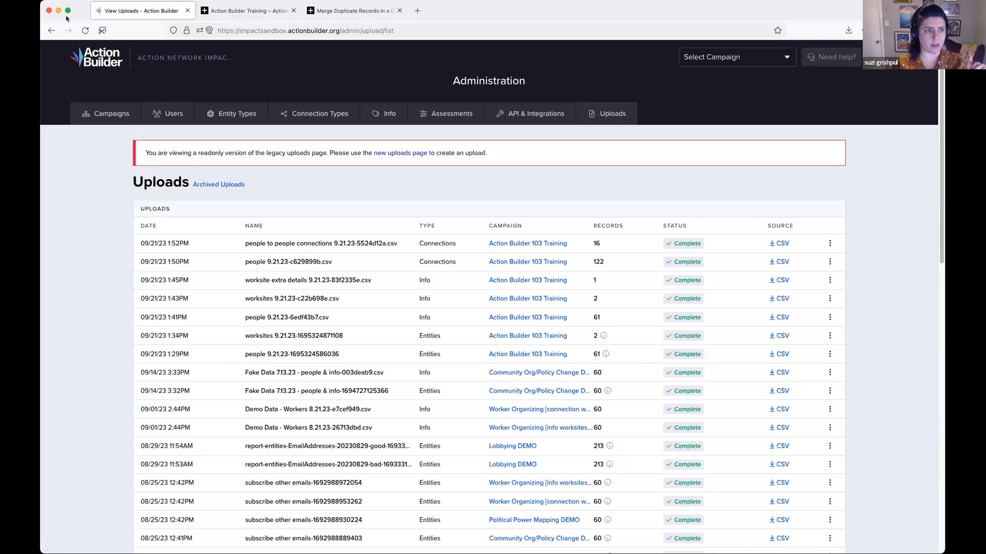
left_click(52, 31)
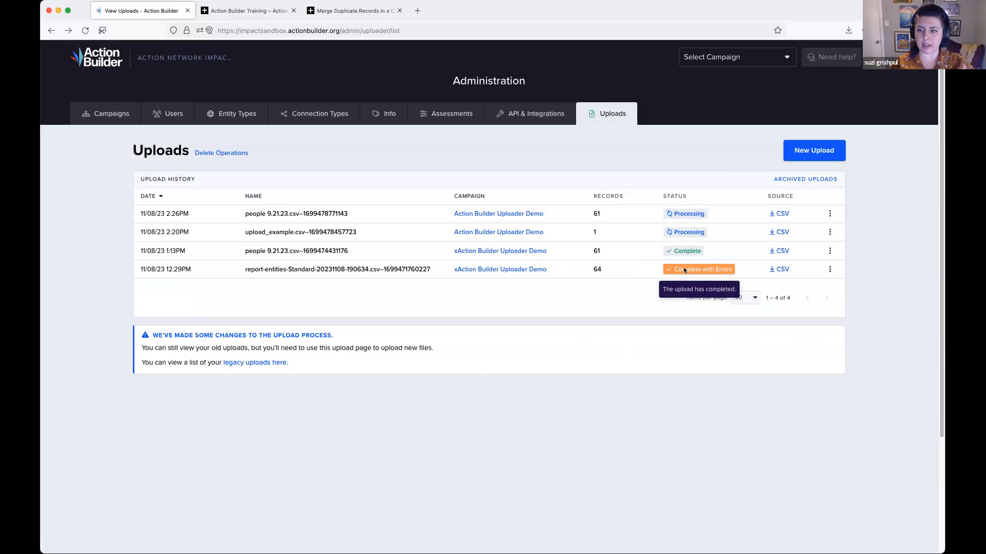
- Examine the import details of the report-entities-Standard upload and of the 1:13PM people 9.21.23.csv upload, closing each summary
left_click(830, 269)
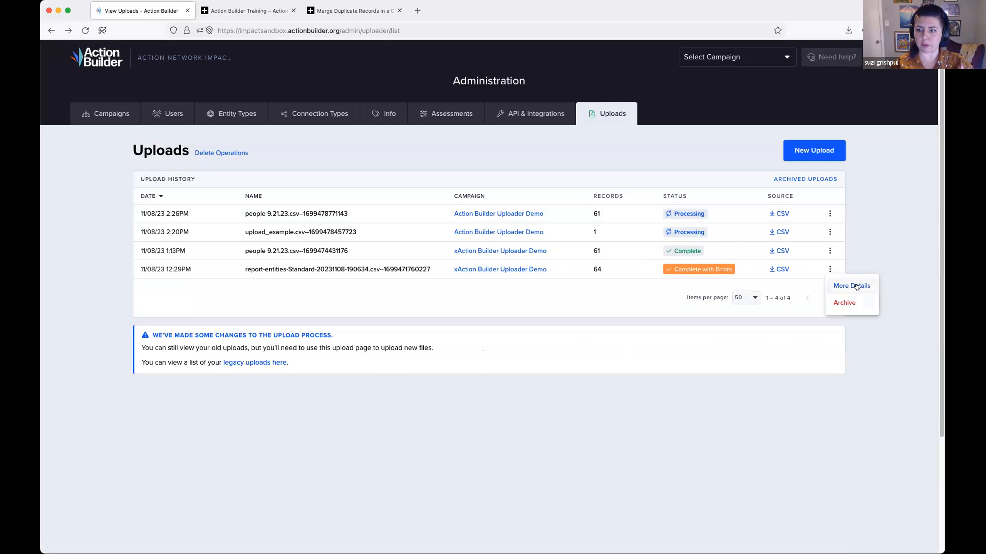
left_click(829, 269)
left_click(830, 269)
left_click(854, 285)
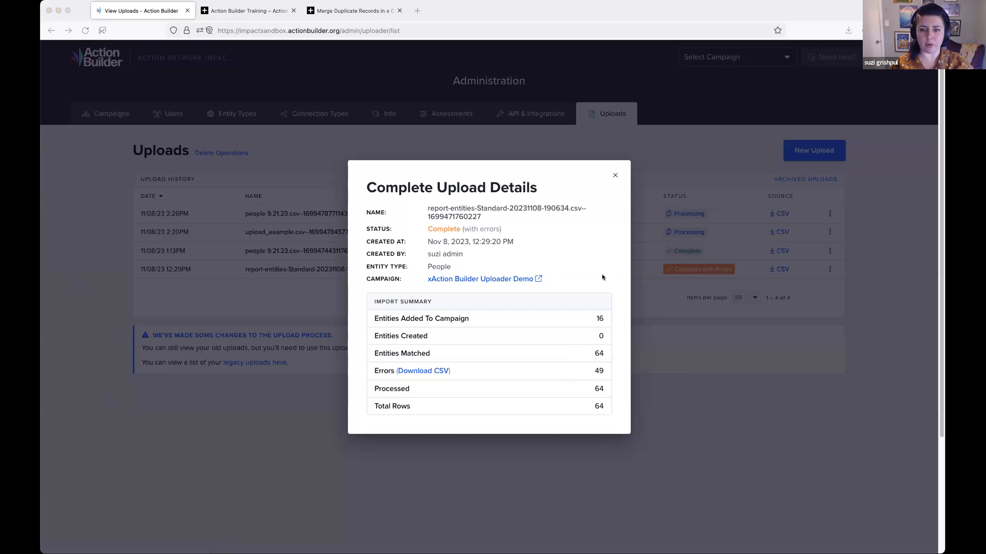
left_click(612, 175)
left_click(678, 250)
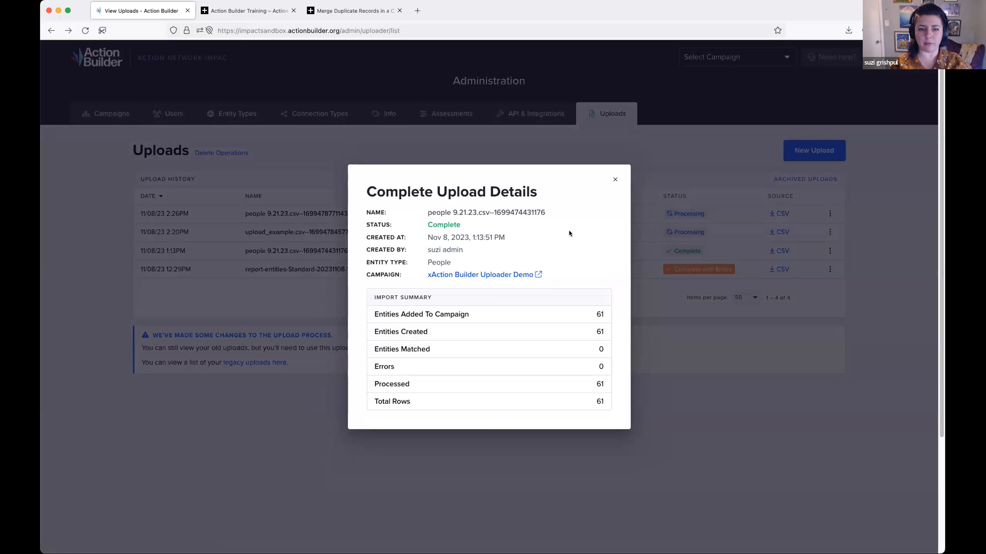
left_click(616, 180)
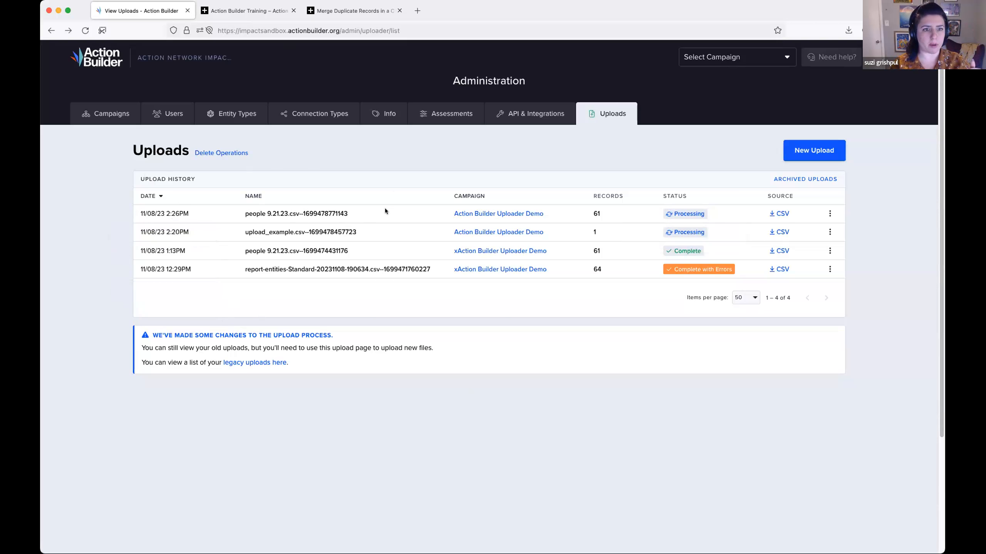
- Sort the upload history by name in ascending order, and re-sort it by campaign in ascending order
left_click(252, 196)
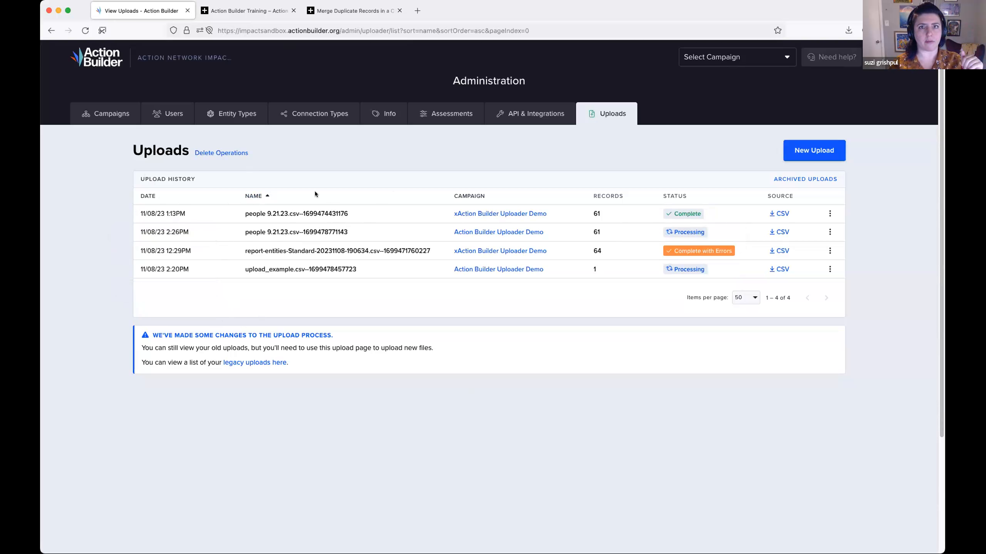
left_click(469, 196)
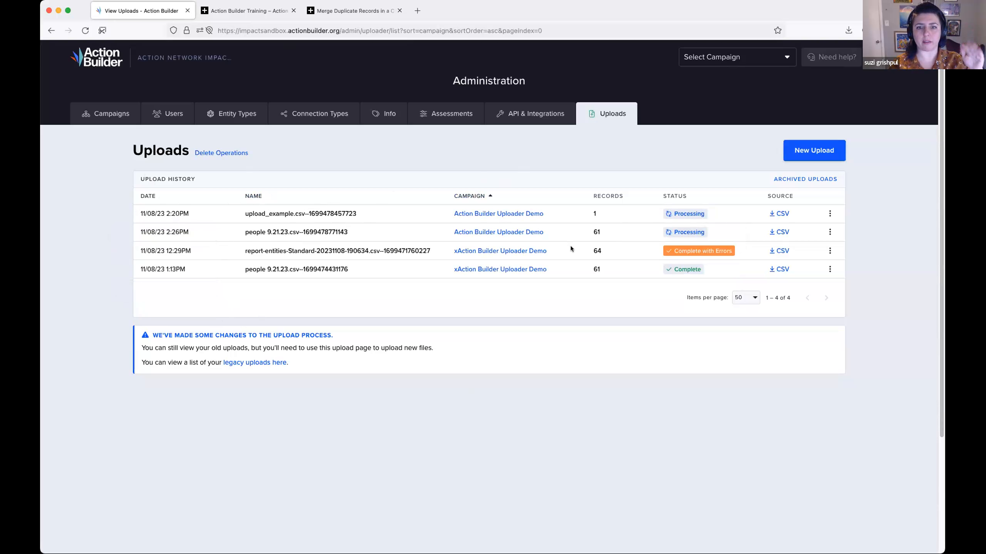